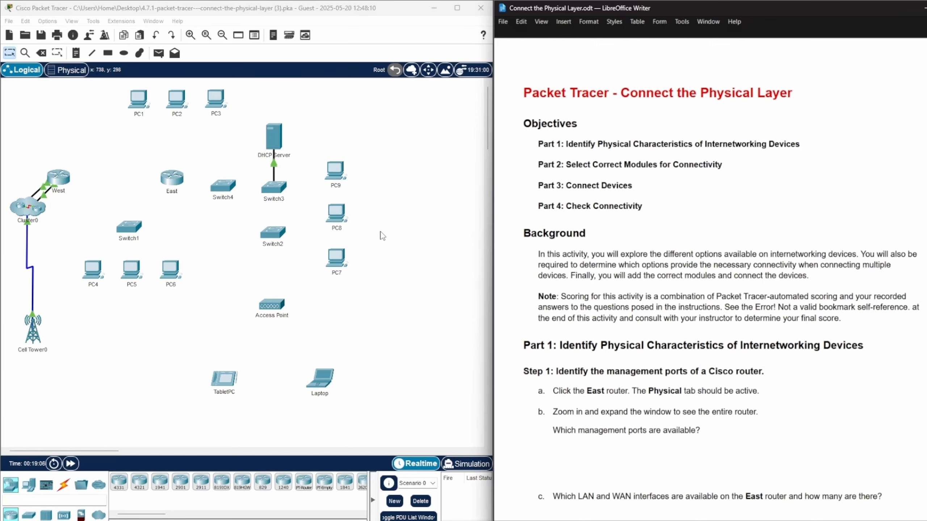
# Step: Open the East router's physical device view and zoom in on its management and network ports
pyautogui.click(176, 180)
pyautogui.moveTo(547, 124); pyautogui.dragTo(286, 91)
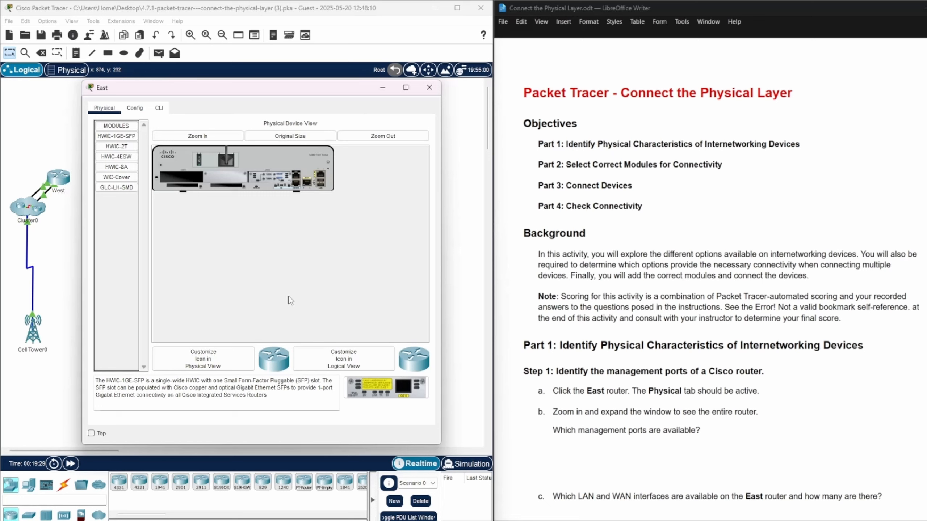
pyautogui.click(197, 136)
pyautogui.moveTo(261, 339); pyautogui.dragTo(380, 340)
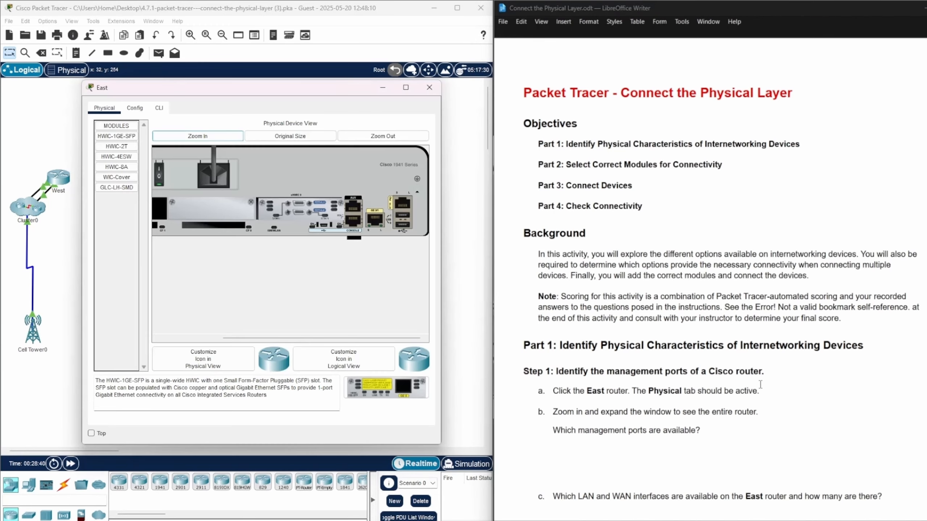
# Step: Answer the management ports question with "1 Auxiliary port", "1 Console port" and "1 x USB console port (USB mini-B connector)" on separate lines
pyautogui.click(712, 432)
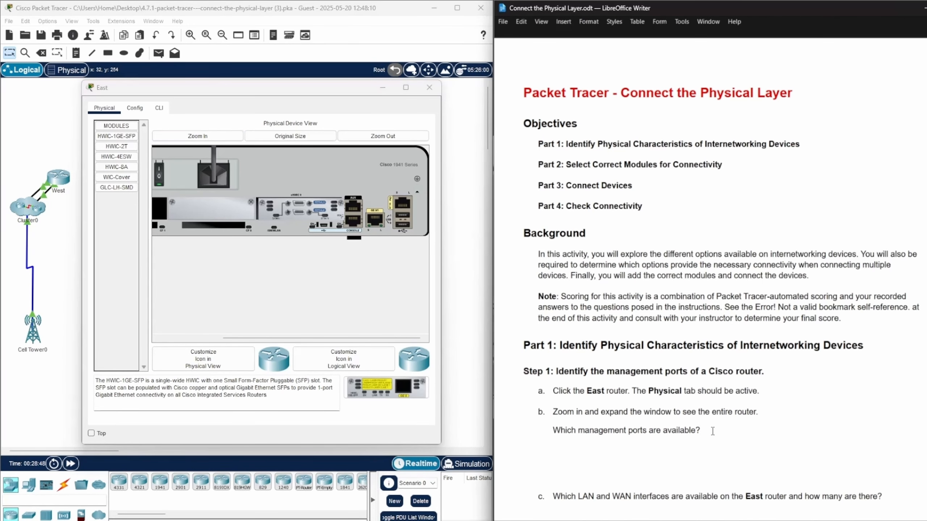
pyautogui.write('1 Auxiliary port 1 Console port 1 x USB console port (USB mini-B connector)')
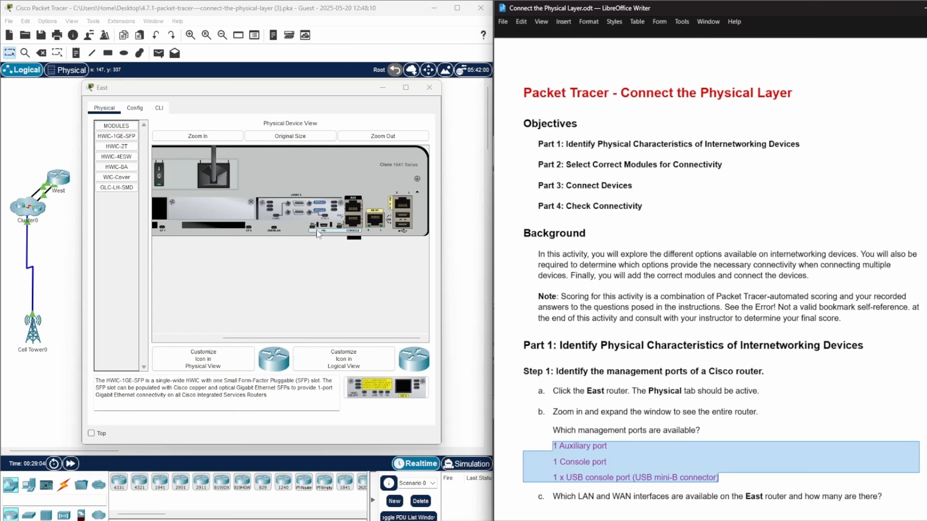
pyautogui.click(815, 413)
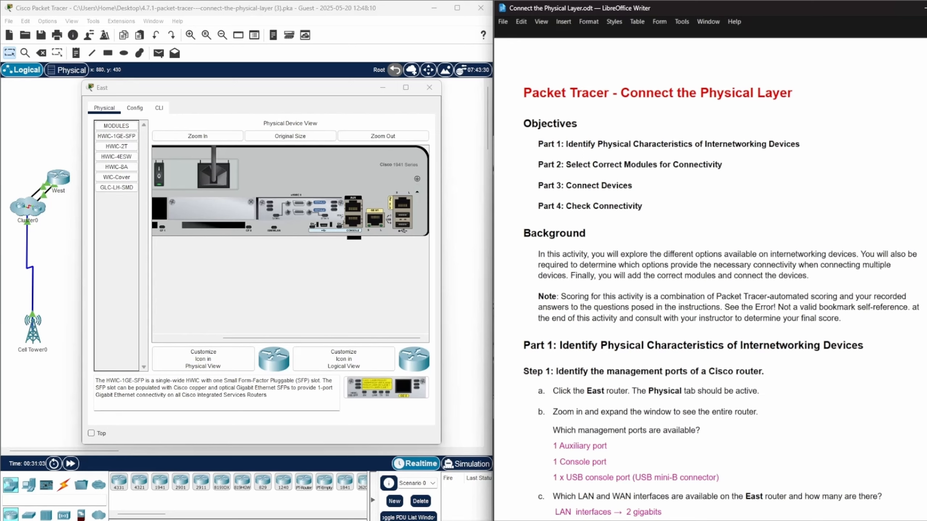
# Step: Open the East router's command line and run "show ip interface brief" in user mode
pyautogui.scroll(-2, 710, 274)
pyautogui.scroll(1, 828, 407)
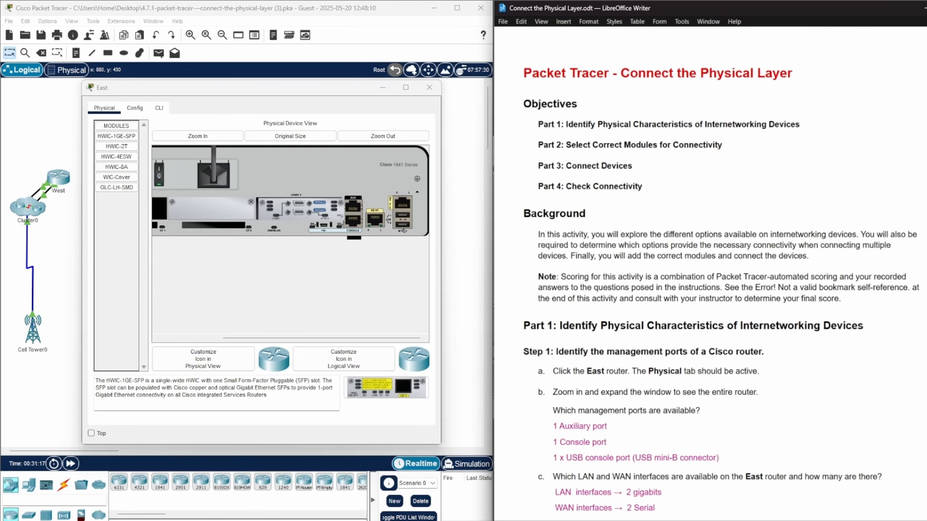
pyautogui.scroll(-2, 721, 290)
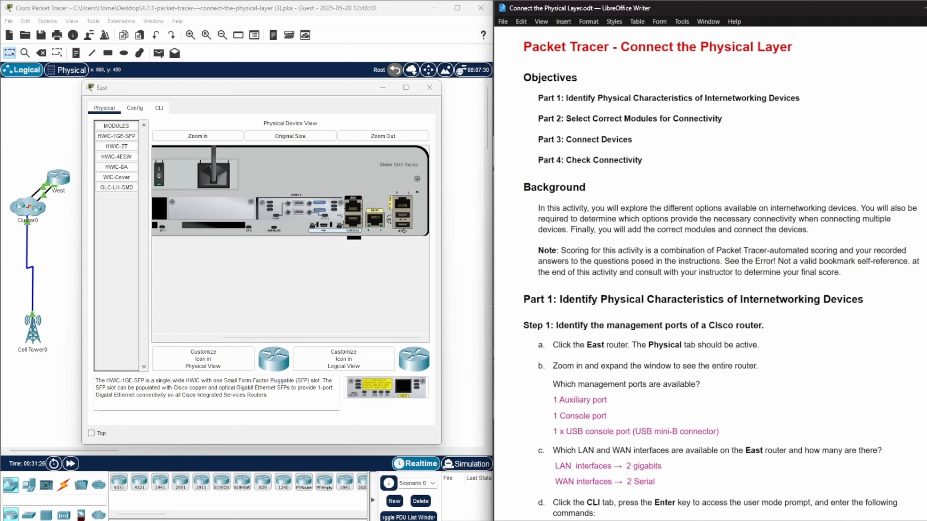
pyautogui.scroll(-1, 709, 278)
pyautogui.scroll(1, 710, 278)
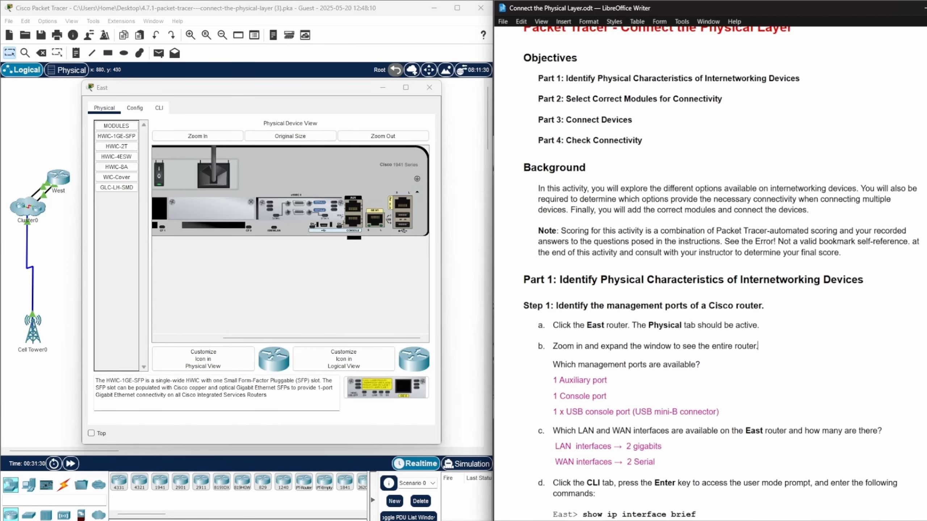
pyautogui.click(160, 109)
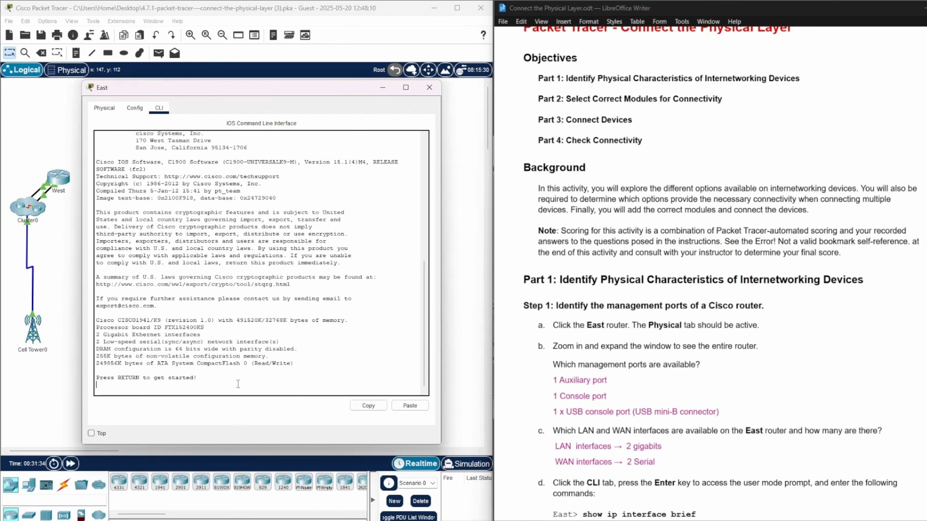
pyautogui.press('Return')
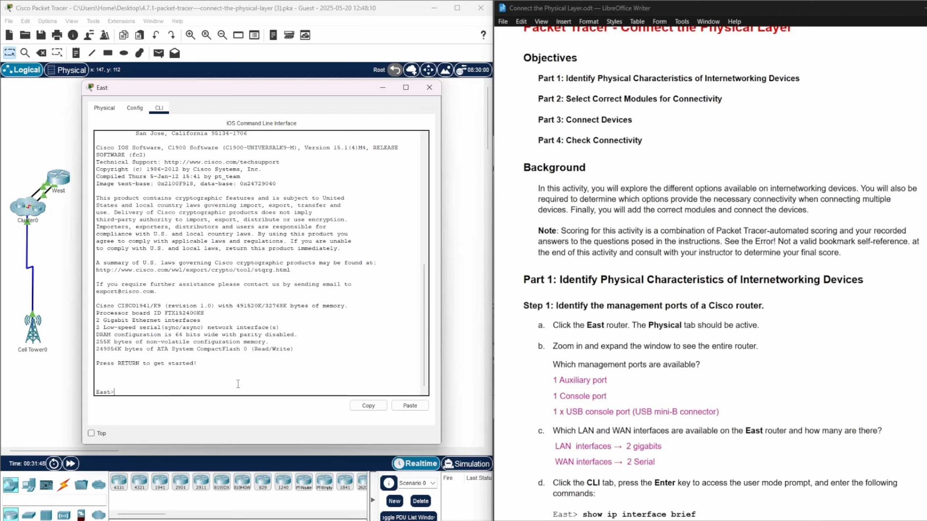
pyautogui.write('show ip interface brief')
pyautogui.press('Return')
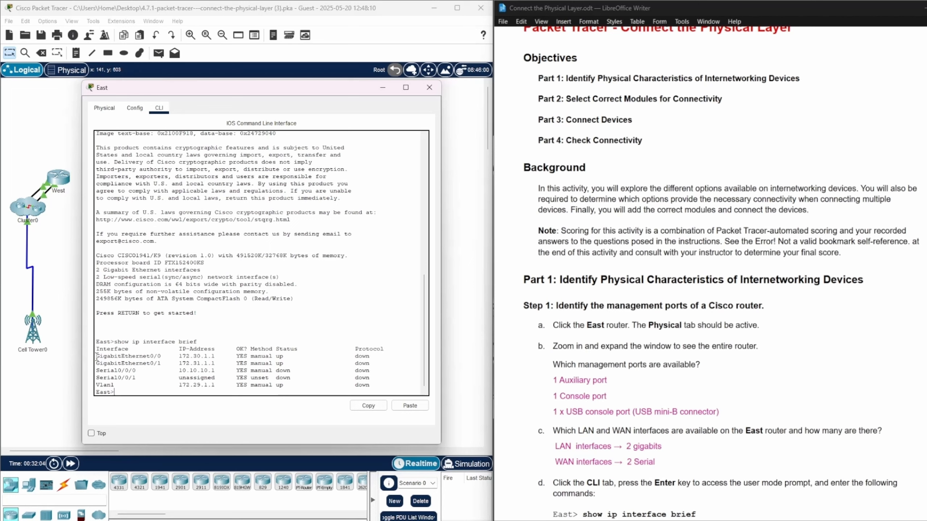
# Step: Examine the GigabitEthernet, Serial and Vlan1 rows of the East router's interface summary
pyautogui.moveTo(97, 357); pyautogui.dragTo(376, 365)
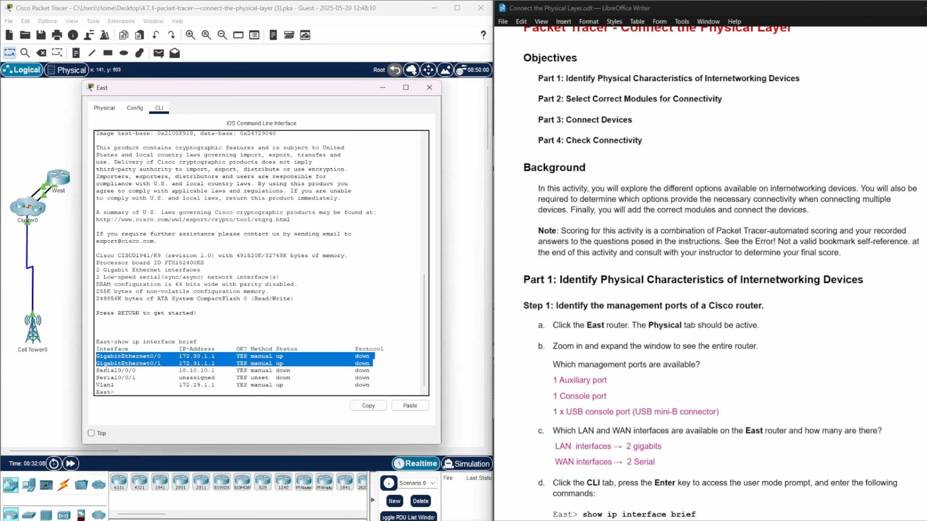
pyautogui.moveTo(96, 371); pyautogui.dragTo(374, 379)
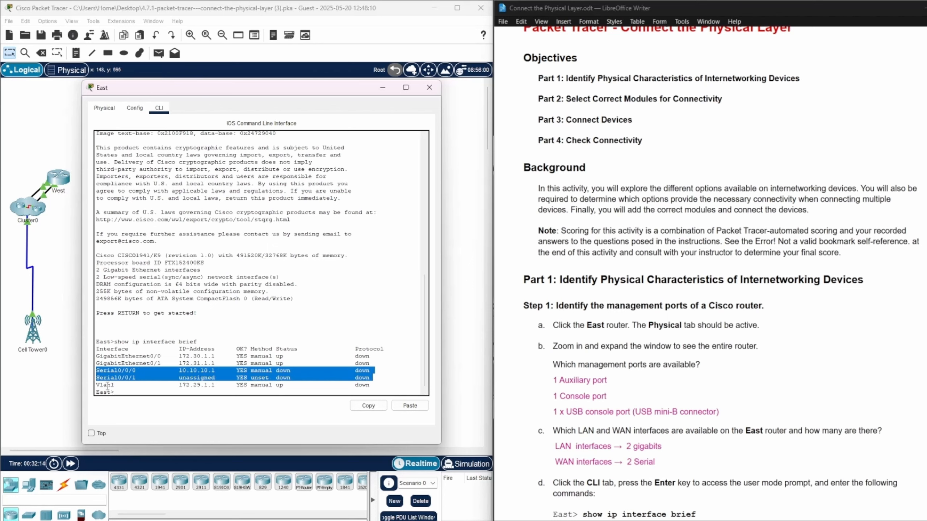
pyautogui.click(121, 386)
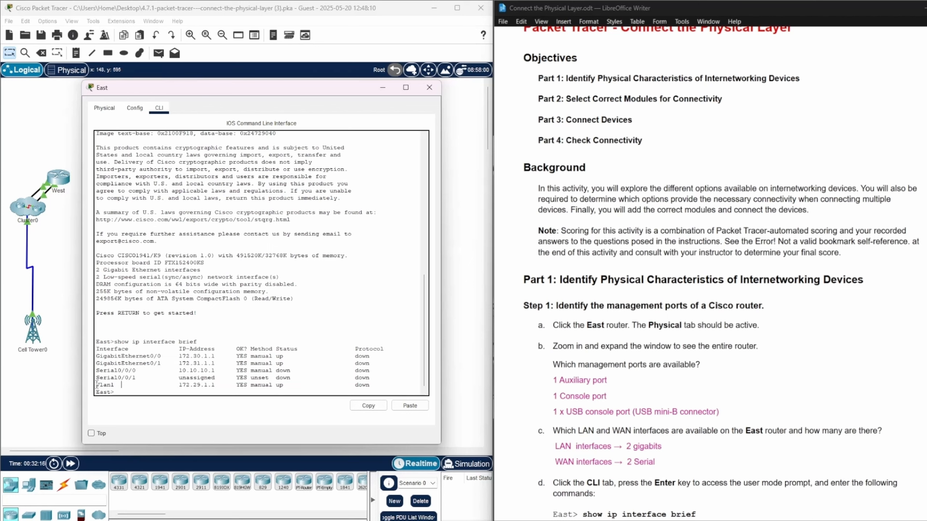
pyautogui.moveTo(96, 385); pyautogui.dragTo(374, 385)
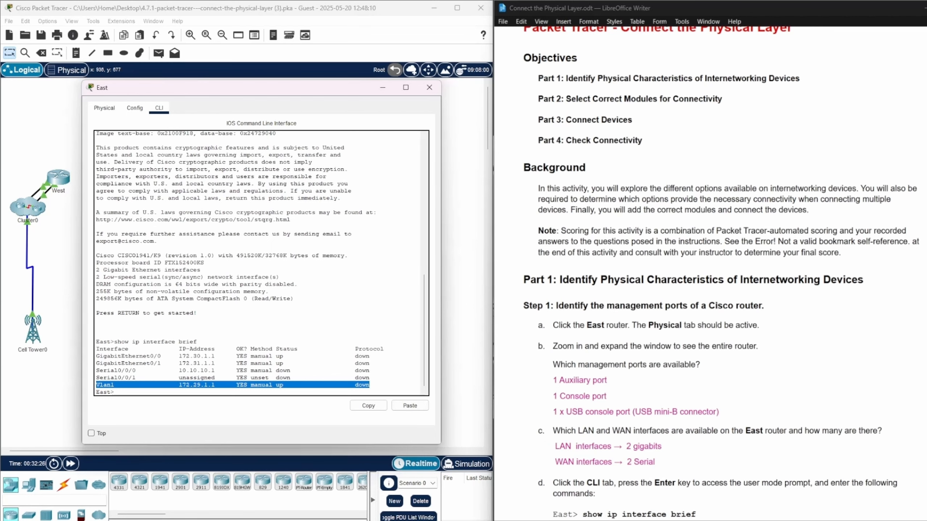
# Step: Compare the physical interfaces and the virtual Vlan1 interface in the router output with the worksheet's physical interface question
pyautogui.click(759, 346)
pyautogui.scroll(-1, 759, 346)
pyautogui.scroll(-1, 920, 215)
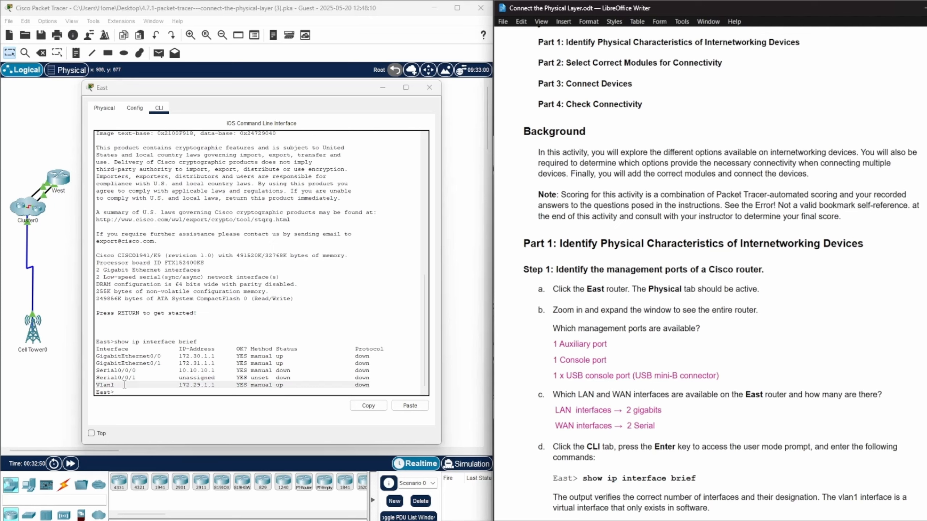
pyautogui.scroll(-2, 708, 274)
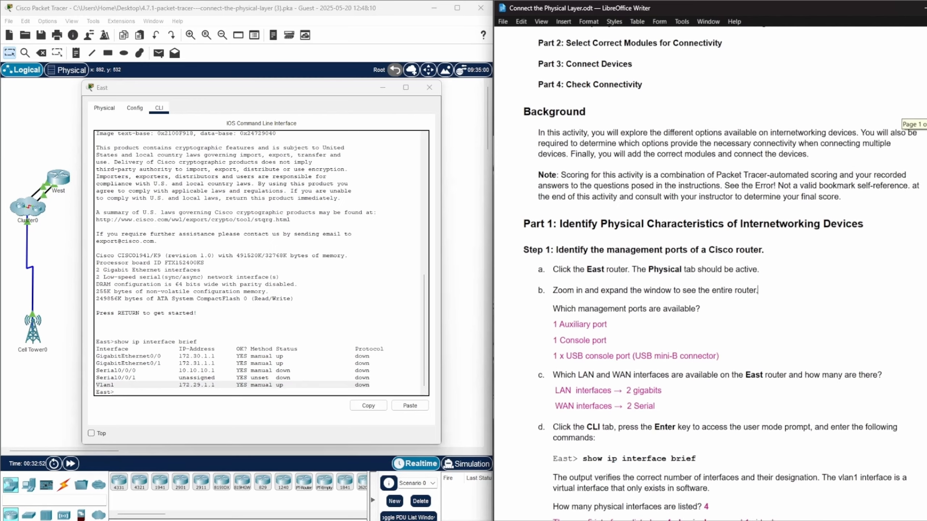
pyautogui.scroll(2, 823, 245)
pyautogui.scroll(-1, 823, 245)
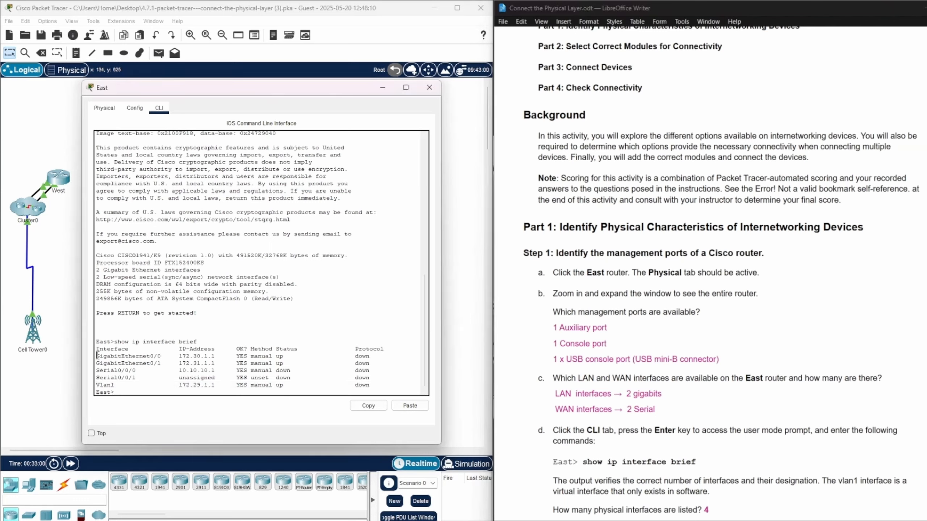
pyautogui.moveTo(98, 354); pyautogui.dragTo(387, 376)
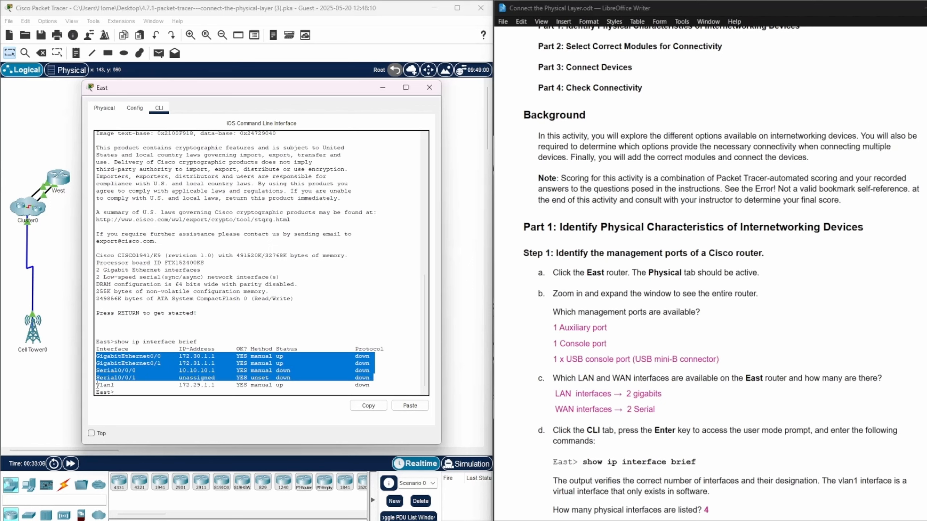
pyautogui.moveTo(98, 385); pyautogui.dragTo(386, 385)
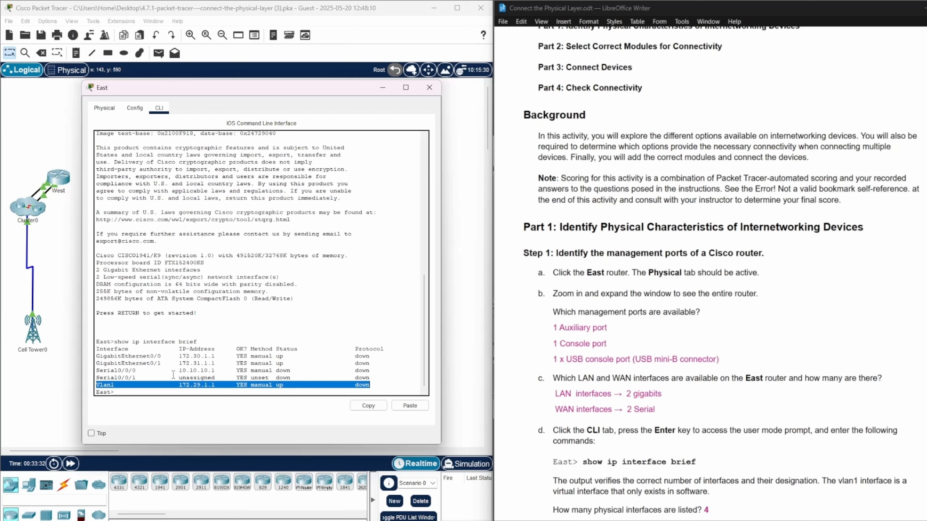
pyautogui.click(174, 361)
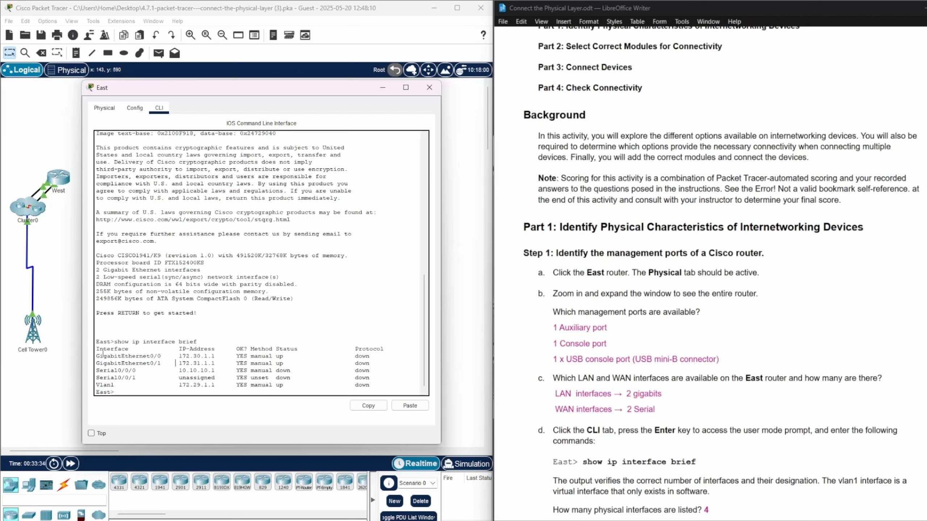
pyautogui.moveTo(96, 356); pyautogui.dragTo(375, 384)
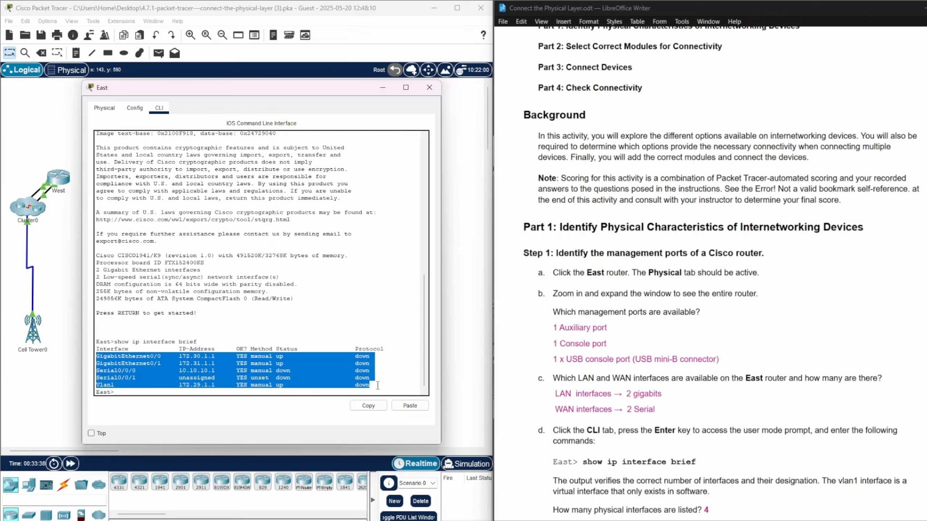
pyautogui.click(96, 353)
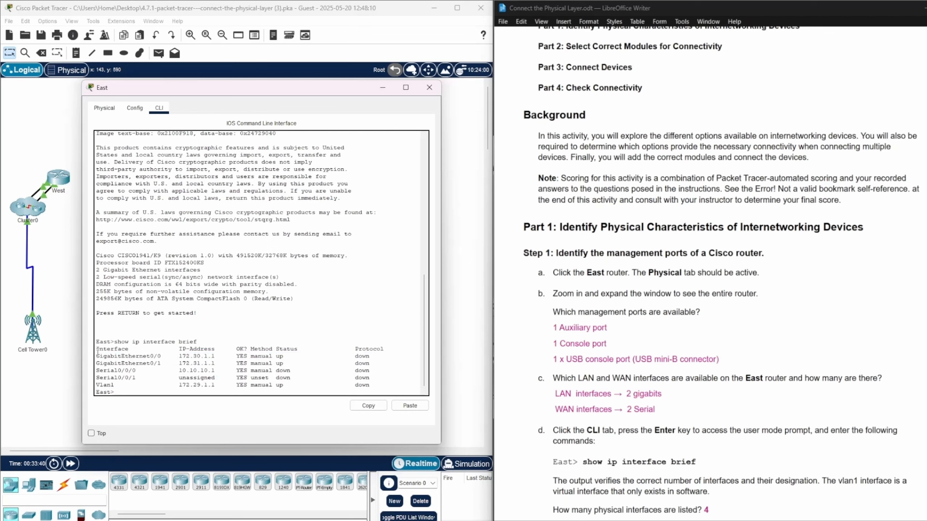
pyautogui.moveTo(96, 352); pyautogui.dragTo(374, 377)
pyautogui.click(97, 383)
pyautogui.moveTo(98, 384); pyautogui.dragTo(371, 385)
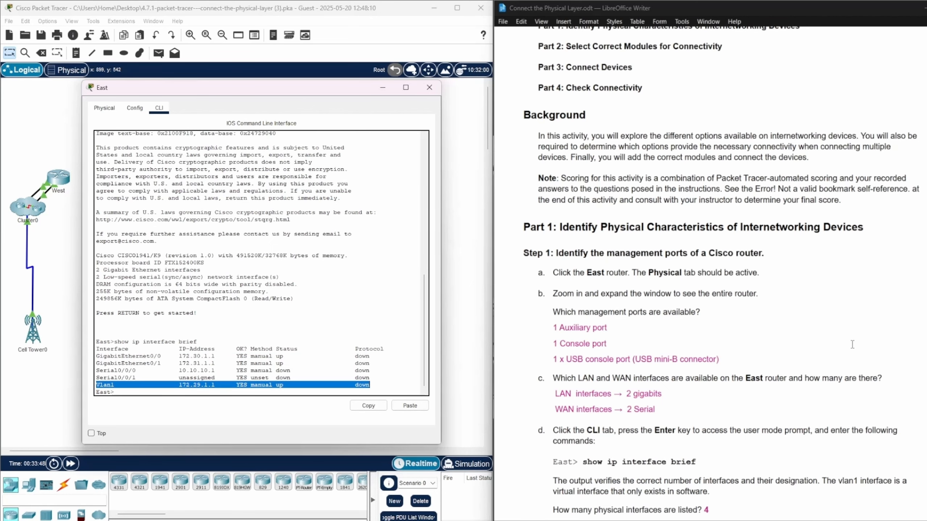
# Step: Run "show interf g0/0" on the East router to display the GigabitEthernet 0/0 details requested in item e
pyautogui.scroll(-1, 853, 344)
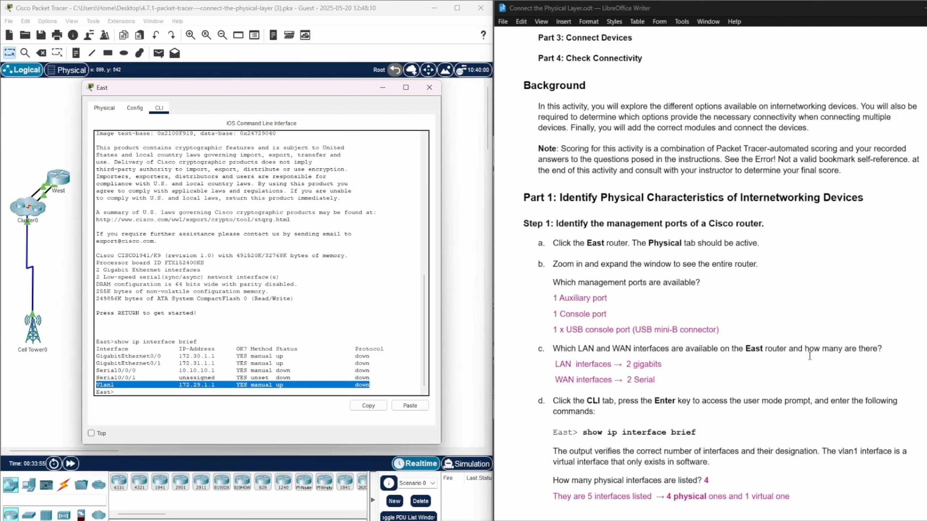
pyautogui.scroll(-1, 867, 321)
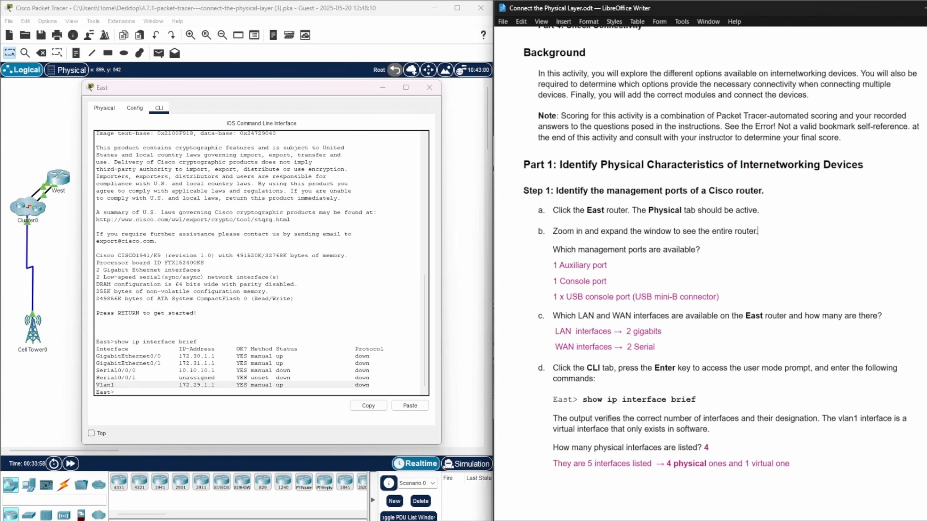
pyautogui.scroll(-4, 721, 246)
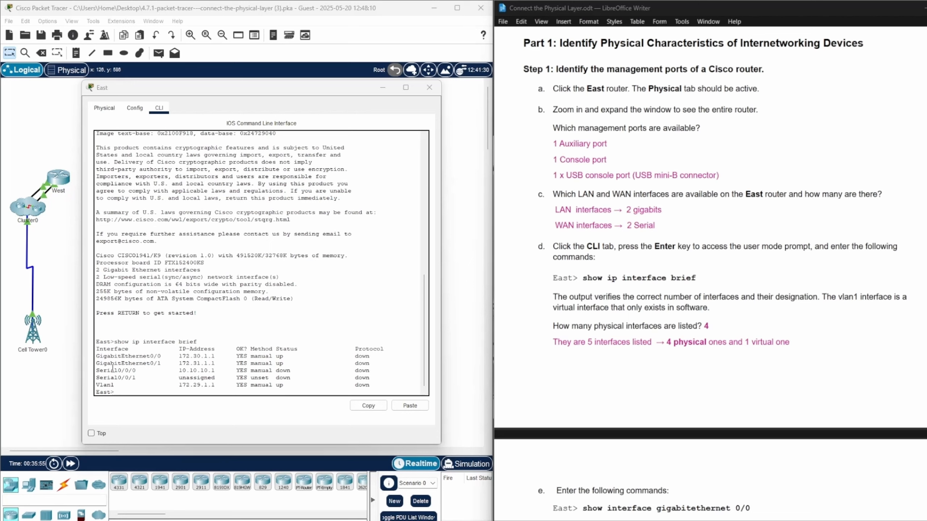
pyautogui.click(119, 392)
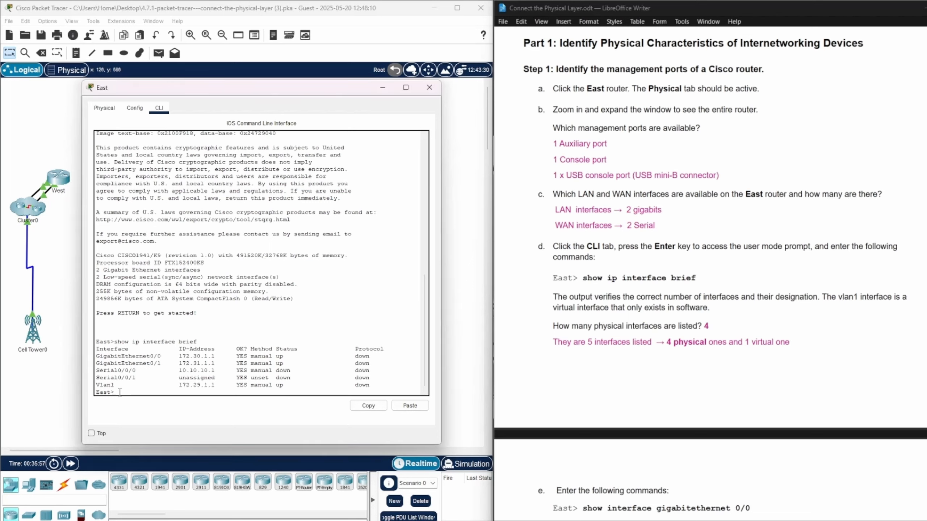
pyautogui.write('show interf g0/0')
pyautogui.press('Return')
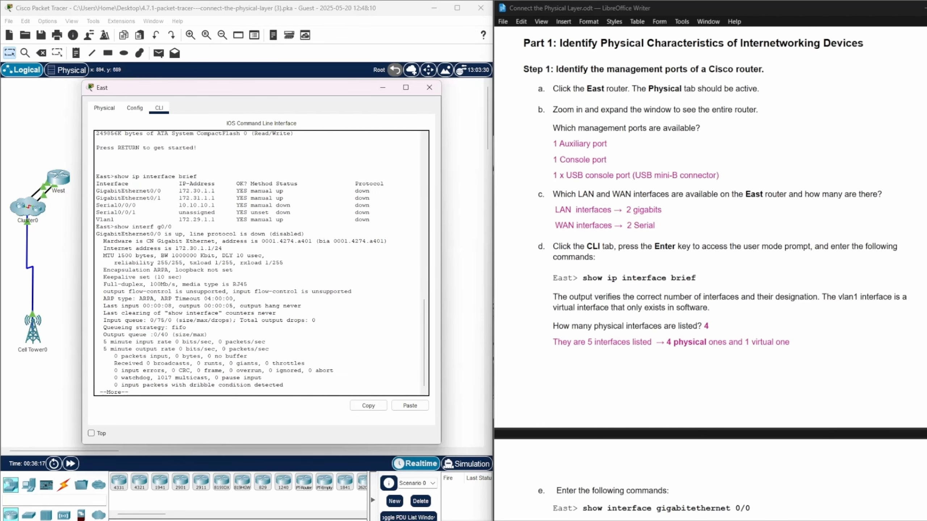
# Step: Copy the bandwidth from the GigabitEthernet 0/0 output into the worksheet, answering the default bandwidth question with "1000000 Kbit"
pyautogui.moveTo(926, 121); pyautogui.dragTo(926, 126)
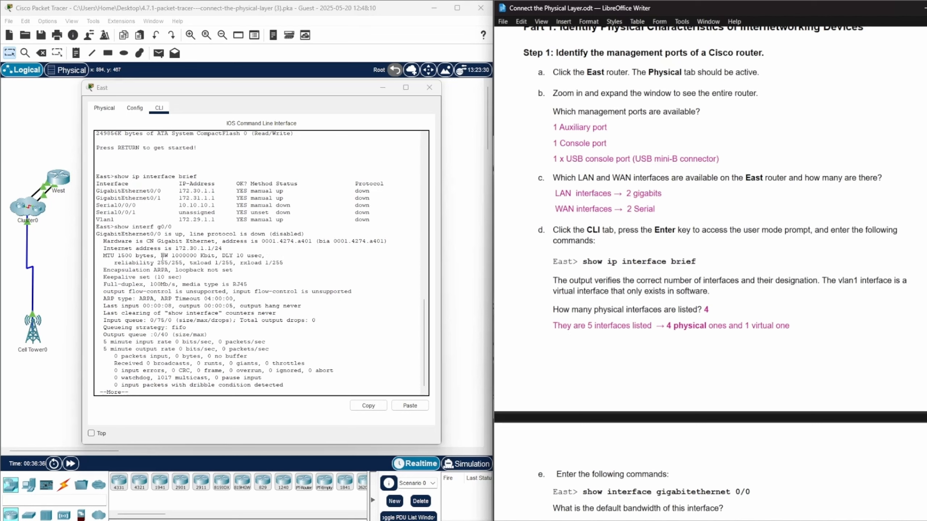
pyautogui.moveTo(161, 256); pyautogui.dragTo(215, 255)
pyautogui.hotkey('ctrl', 'c')
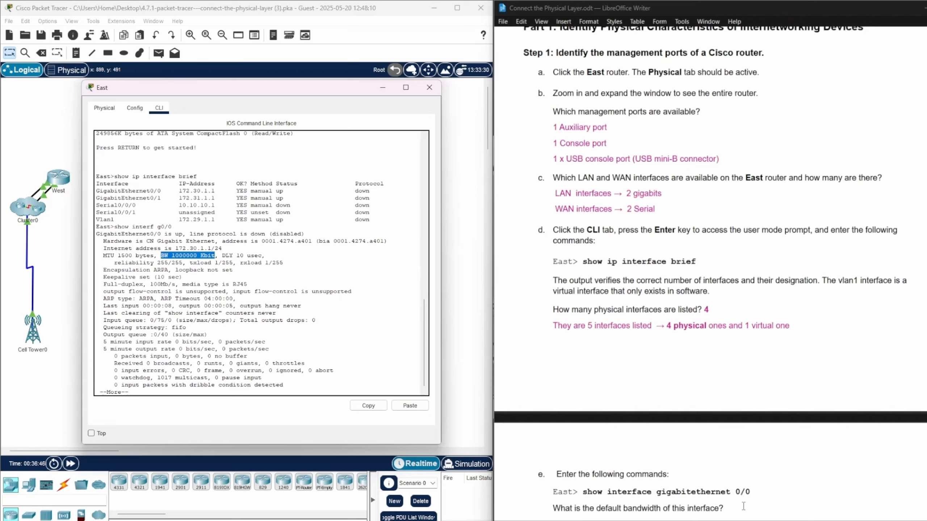
pyautogui.click(731, 508)
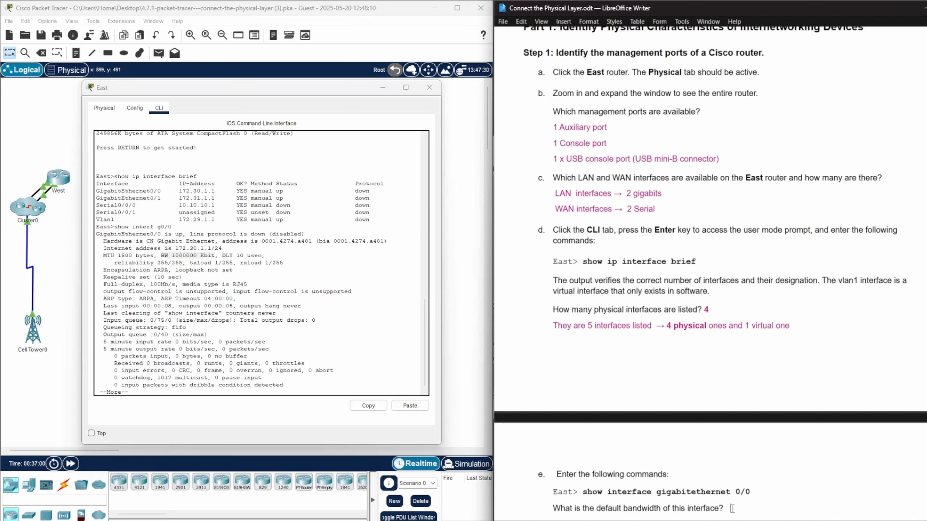
pyautogui.hotkey('ctrl', 'v')
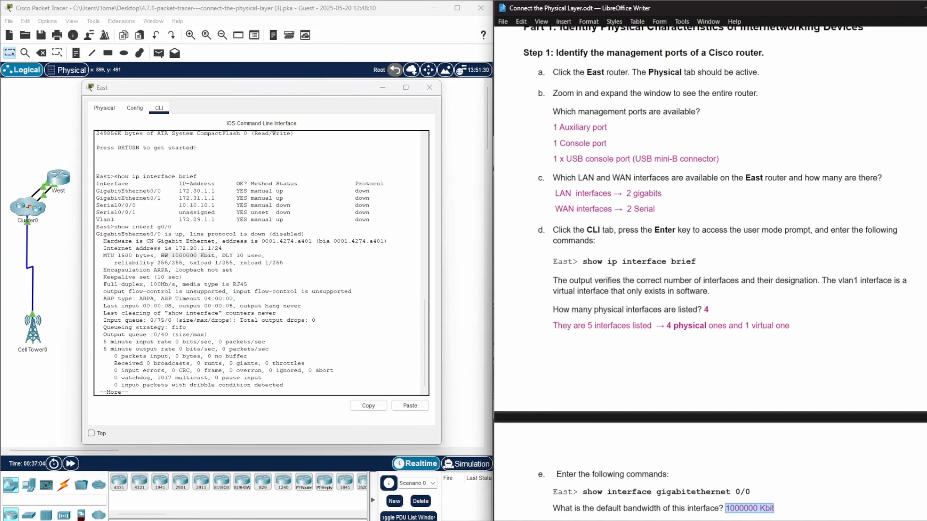
pyautogui.scroll(-2, 710, 270)
pyautogui.scroll(1, 710, 270)
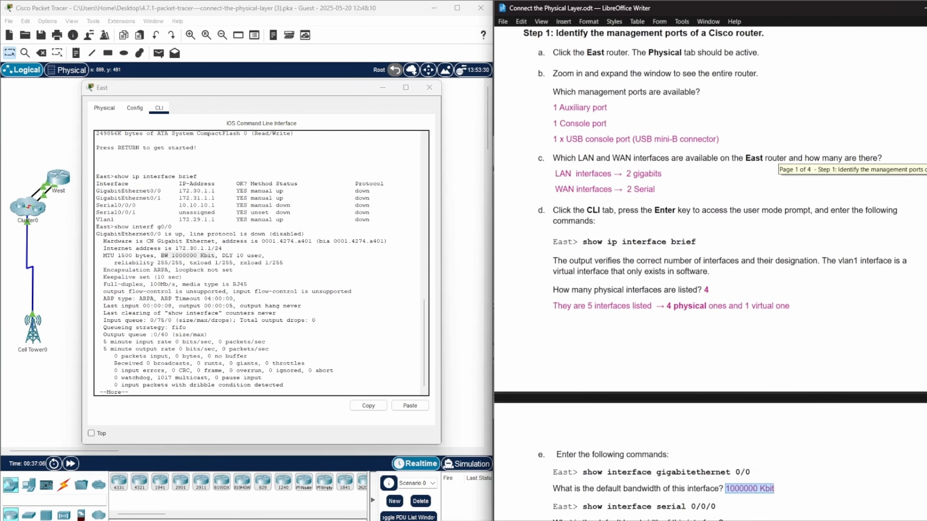
pyautogui.scroll(-1, 710, 270)
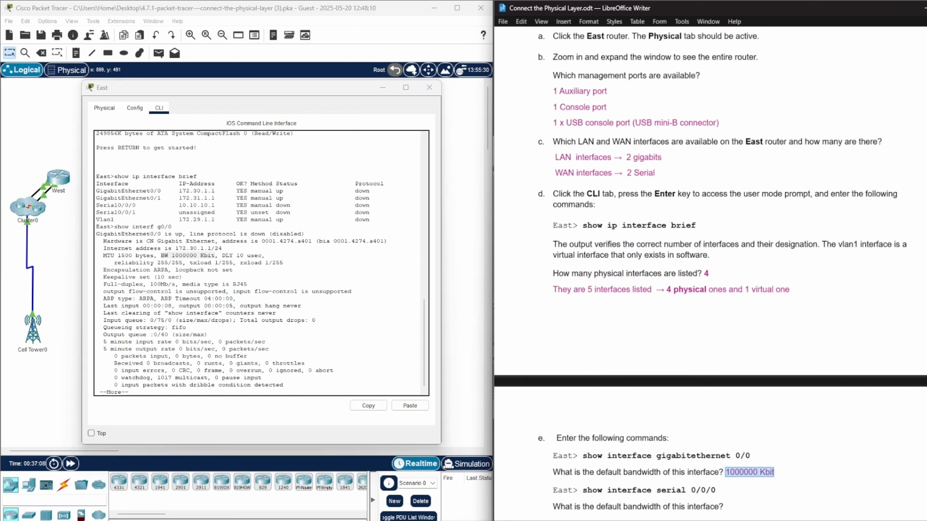
# Step: End the paused GigabitEthernet output on the East router and run "show interface s0/0/0" to display the Serial 0/0/0 details
pyautogui.click(738, 508)
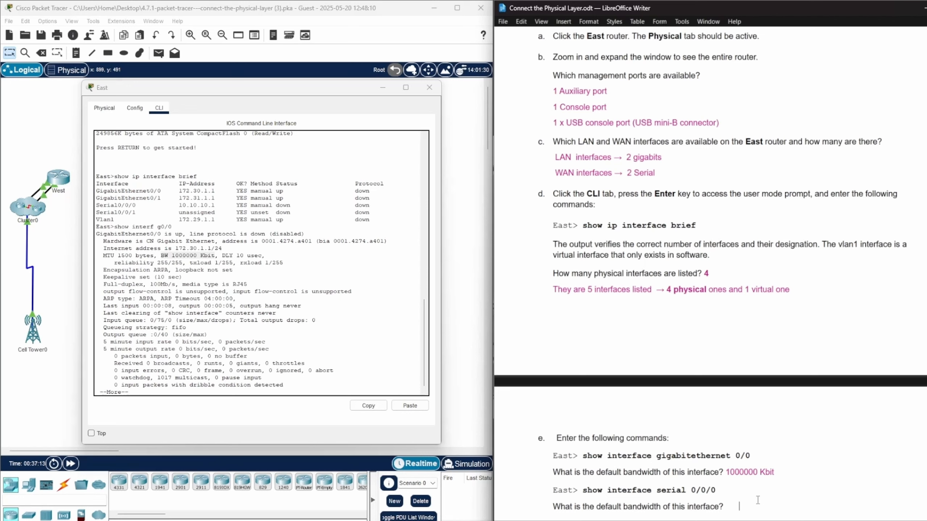
pyautogui.click(301, 388)
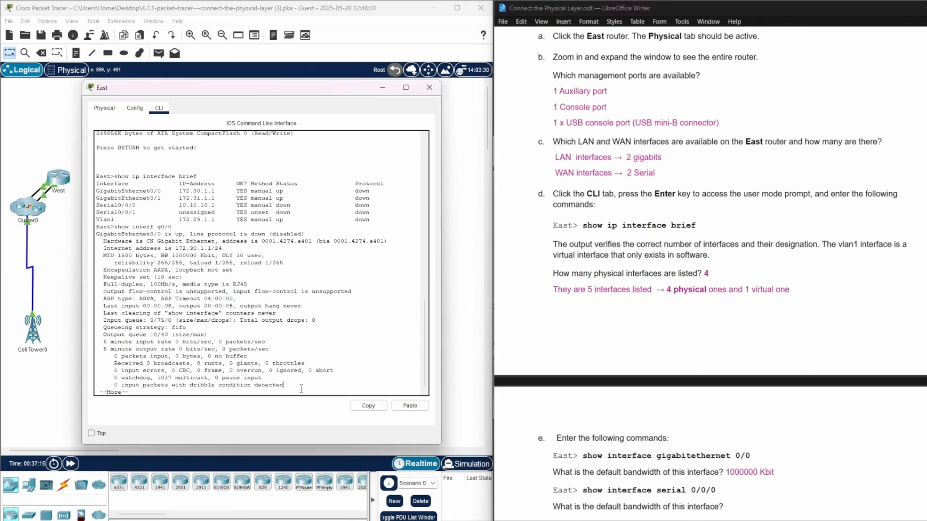
pyautogui.click(176, 392)
pyautogui.hotkey('ctrl', 'c')
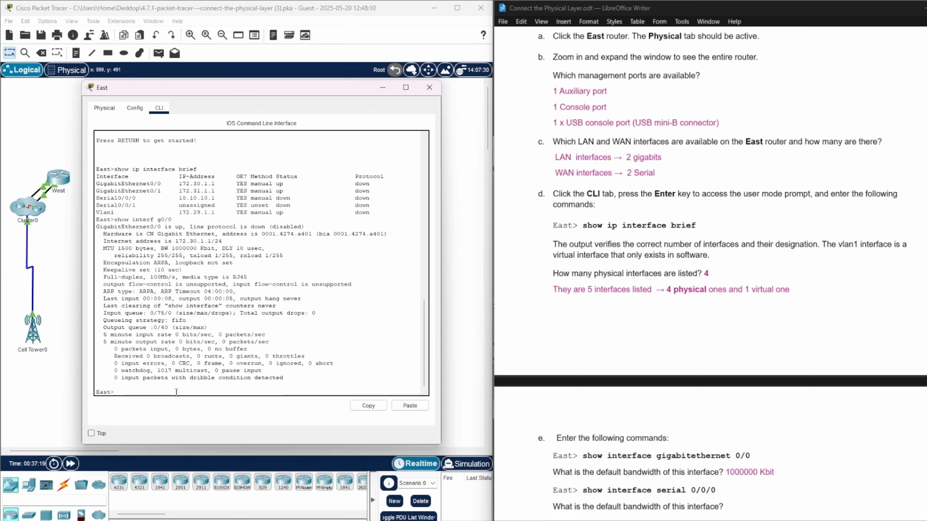
pyautogui.write('show interface s0/0/0')
pyautogui.press('Return')
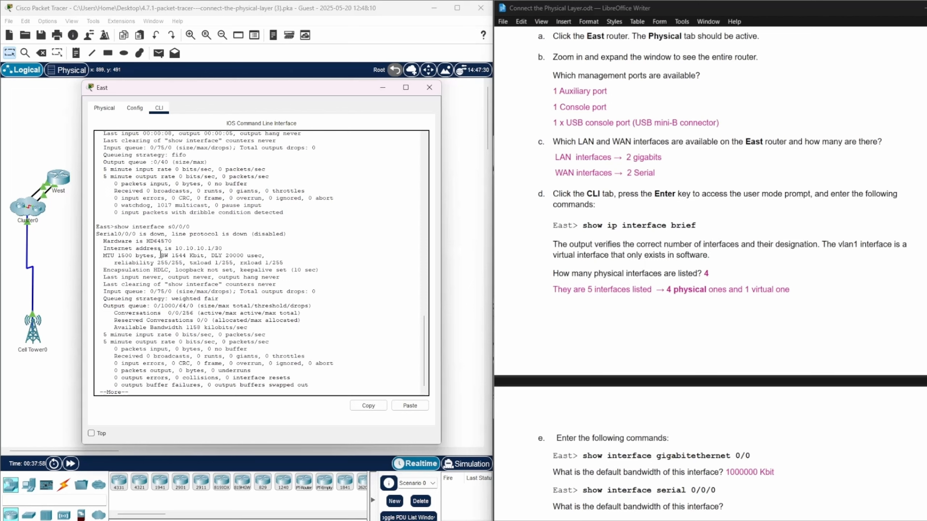
# Step: Copy the bandwidth from the Serial 0/0/0 output into the worksheet, answering its default bandwidth question with "1544 Kbit"
pyautogui.moveTo(160, 255); pyautogui.dragTo(205, 256)
pyautogui.click(726, 504)
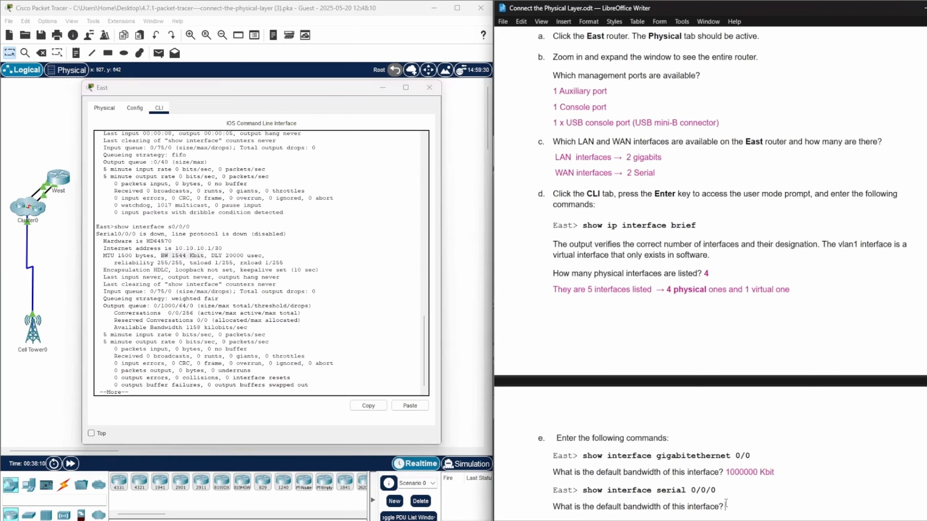
pyautogui.hotkey('ctrl', 'v')
pyautogui.click(808, 496)
# Step: Show the whole East router in its physical view and check its expansion slots against the worksheet's Step 2 question
pyautogui.moveTo(926, 116); pyautogui.dragTo(926, 125)
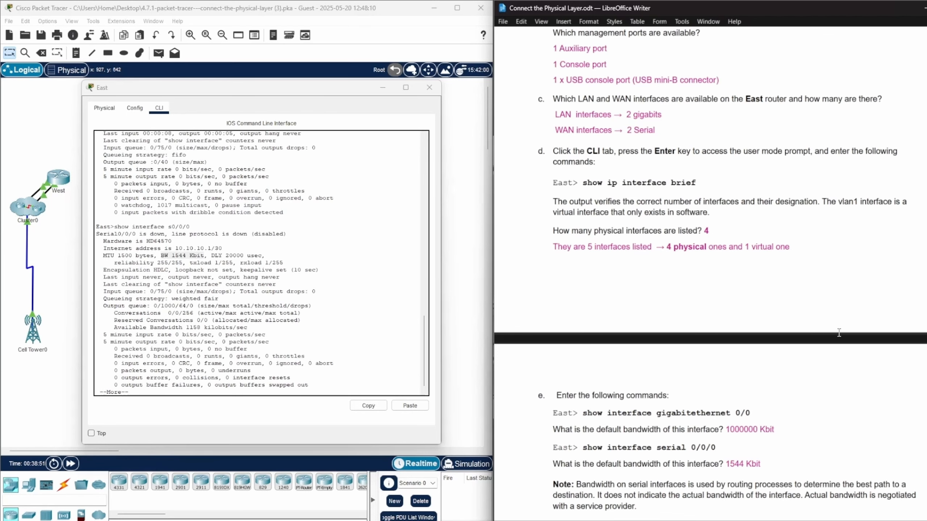
pyautogui.scroll(-2, 710, 274)
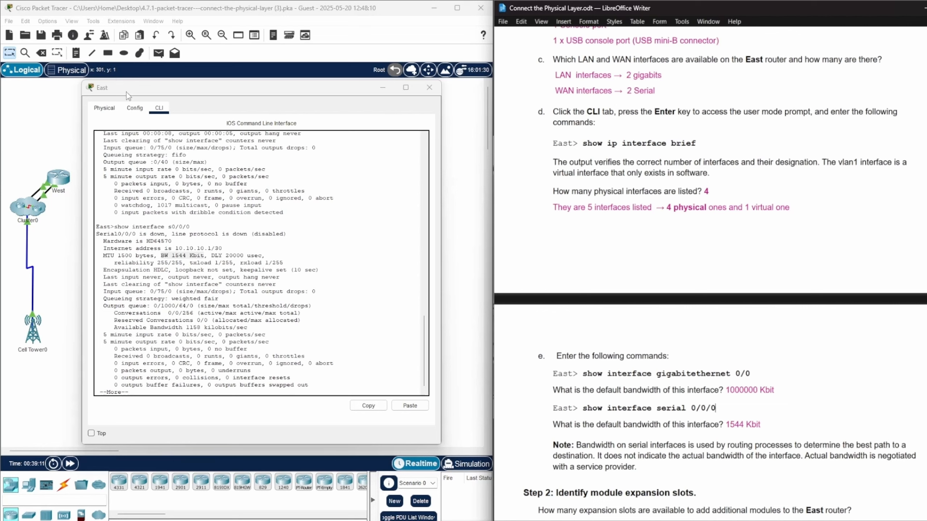
pyautogui.click(112, 109)
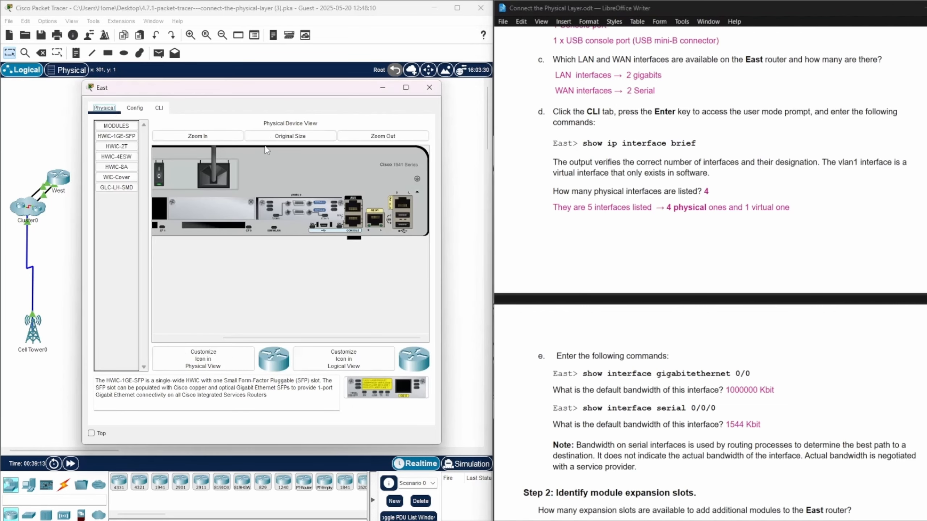
pyautogui.click(362, 140)
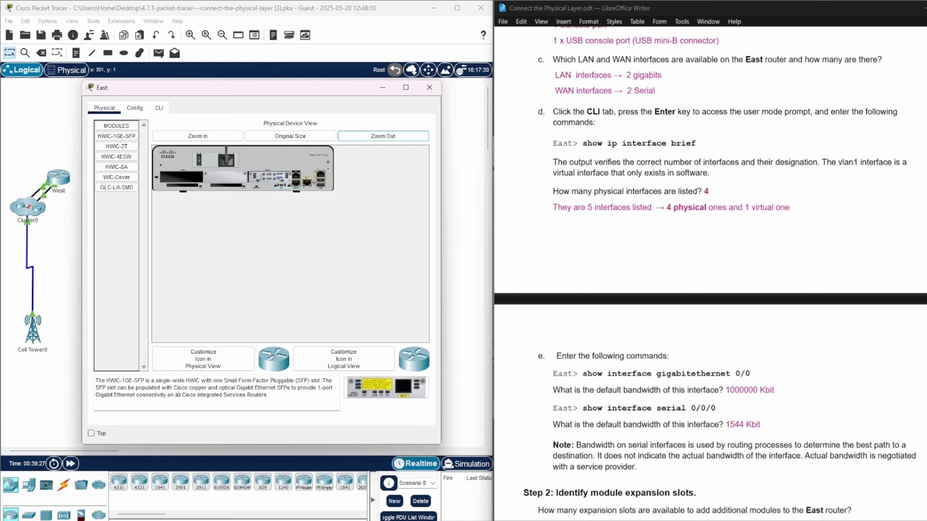
pyautogui.moveTo(926, 182); pyautogui.dragTo(926, 184)
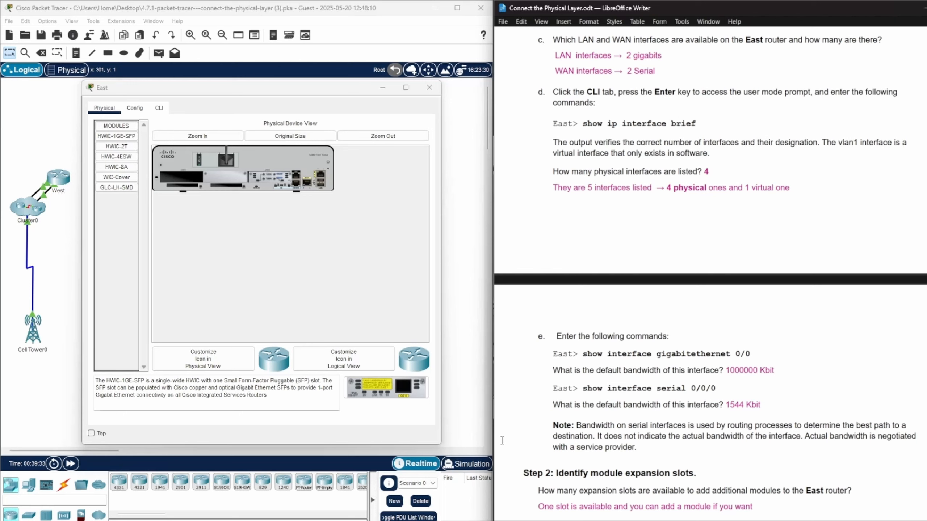
# Step: Read the descriptions of the East router's WIC-Cover and HWIC-1GE-SFP modules
pyautogui.click(116, 146)
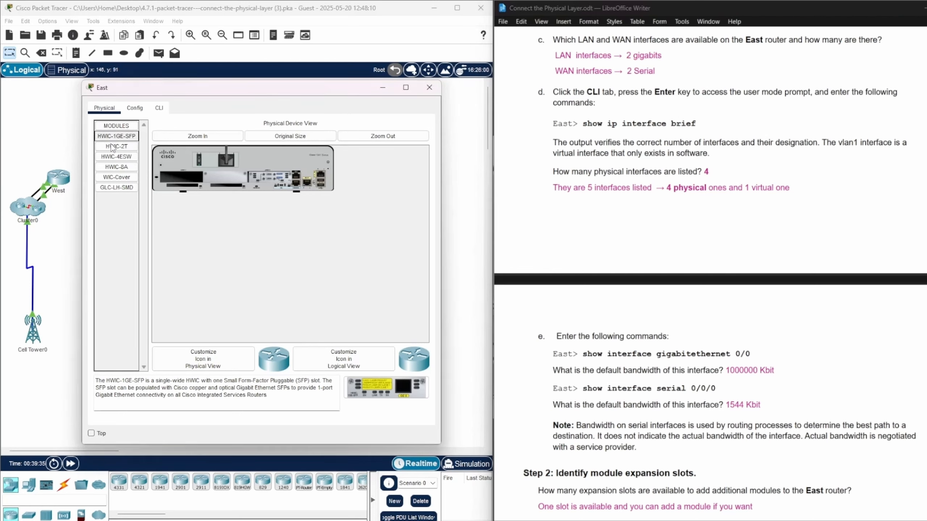
pyautogui.click(116, 177)
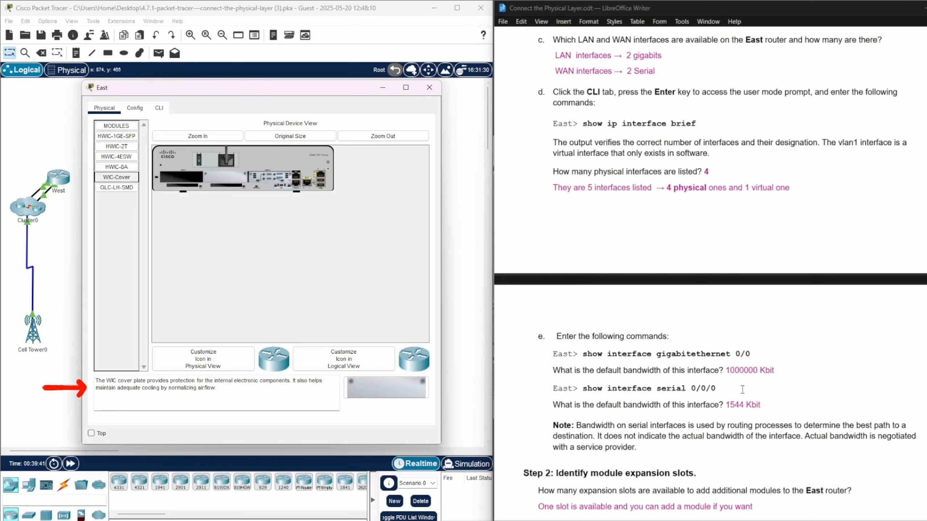
pyautogui.click(124, 137)
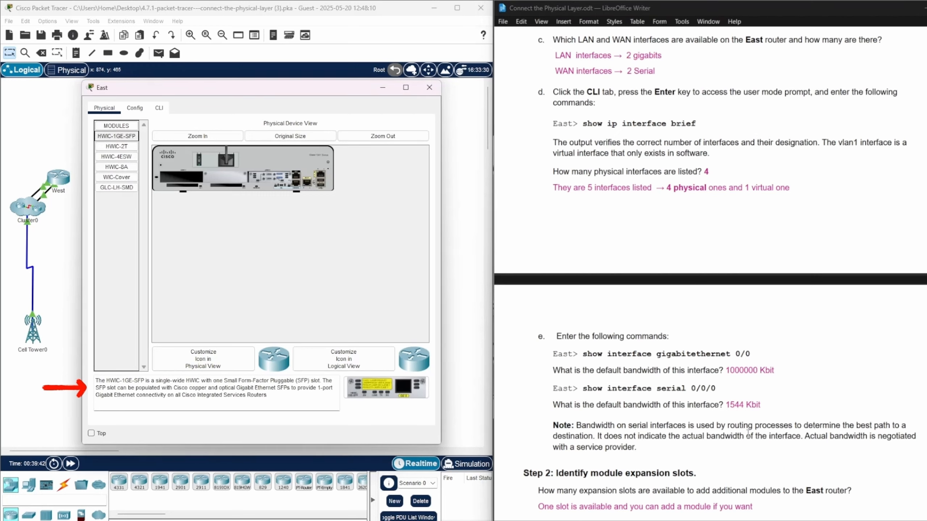
# Step: Minimize the East window, open Switch2's physical view over the topology, and compare its expansion slots with the worksheet's question
pyautogui.moveTo(926, 179); pyautogui.dragTo(926, 179)
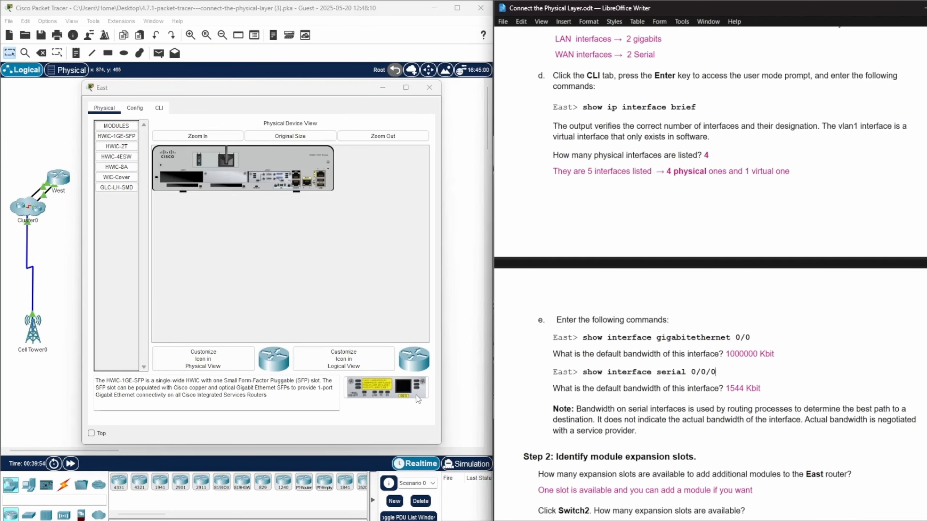
pyautogui.click(383, 86)
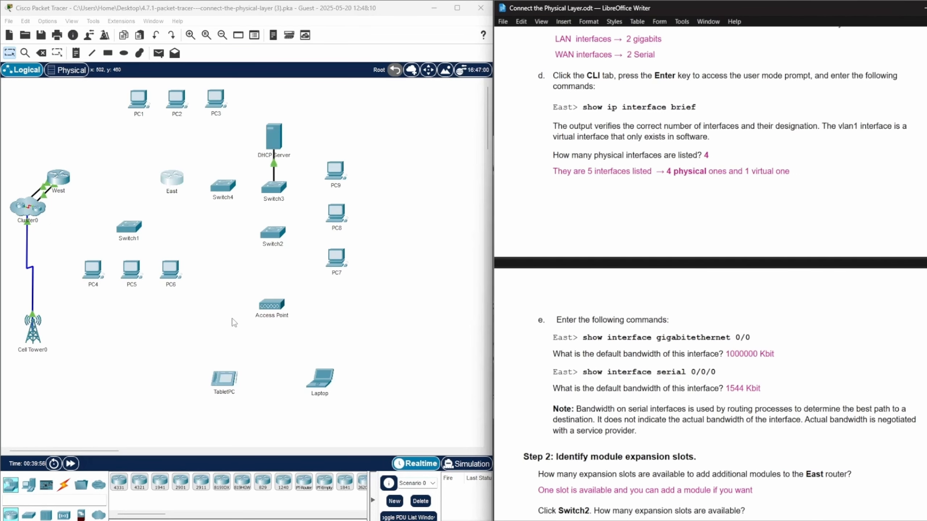
pyautogui.click(273, 235)
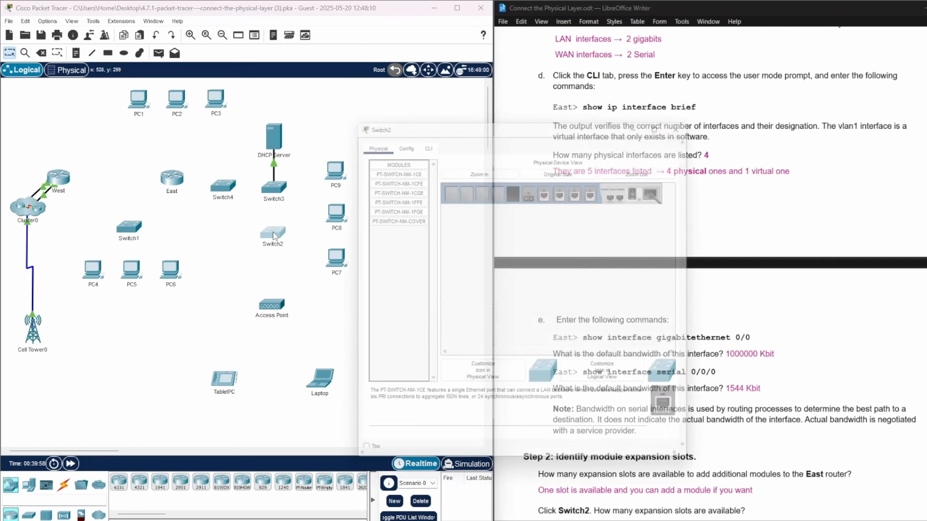
pyautogui.moveTo(572, 118); pyautogui.dragTo(311, 91)
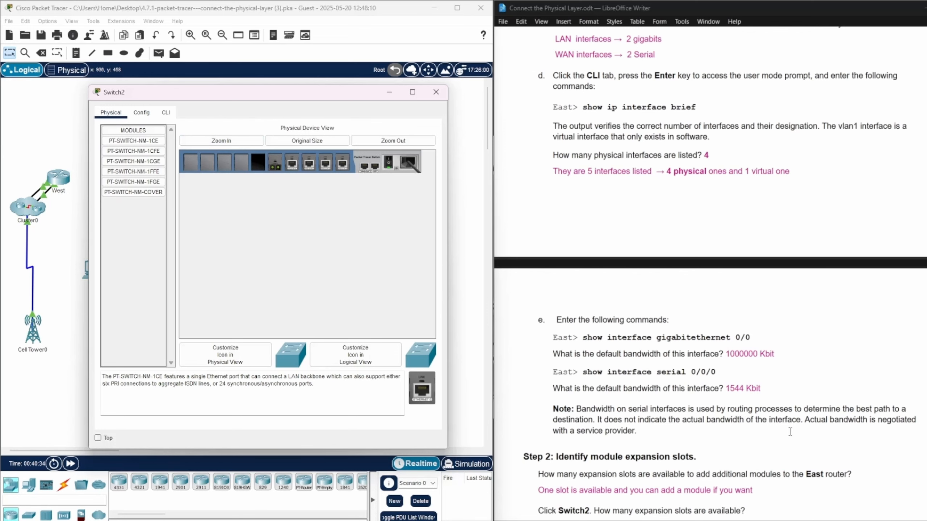
pyautogui.moveTo(926, 188); pyautogui.dragTo(926, 190)
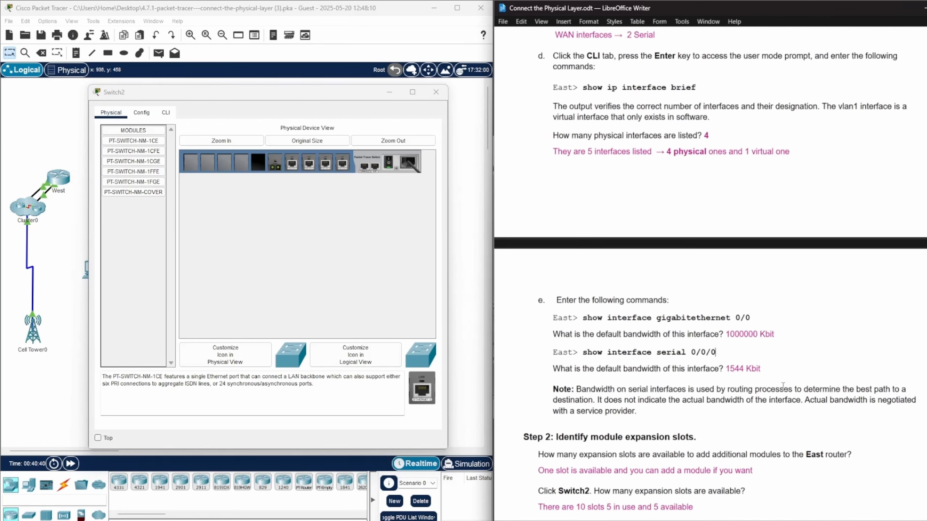
# Step: Read the worksheet through Part 2, Step 1, and return from Switch2 to the East router's physical view
pyautogui.moveTo(926, 183); pyautogui.dragTo(926, 186)
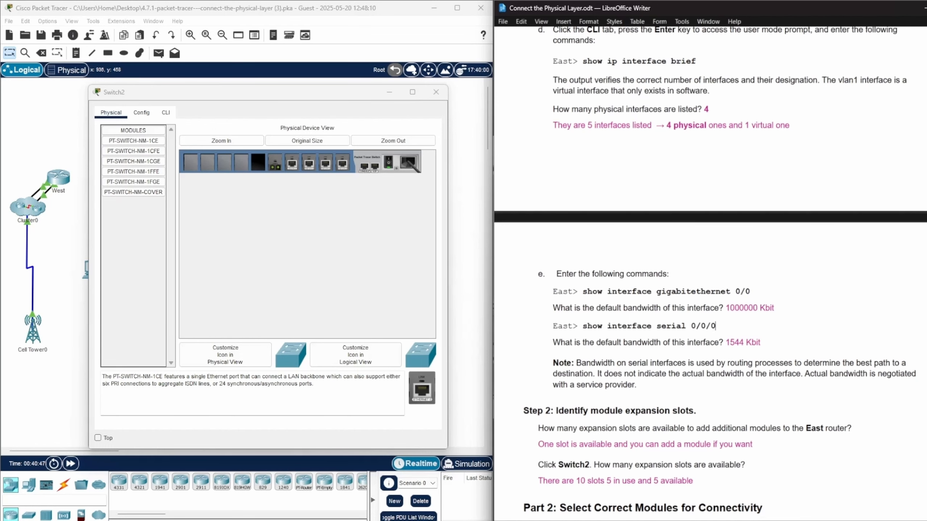
pyautogui.moveTo(926, 186); pyautogui.dragTo(926, 188)
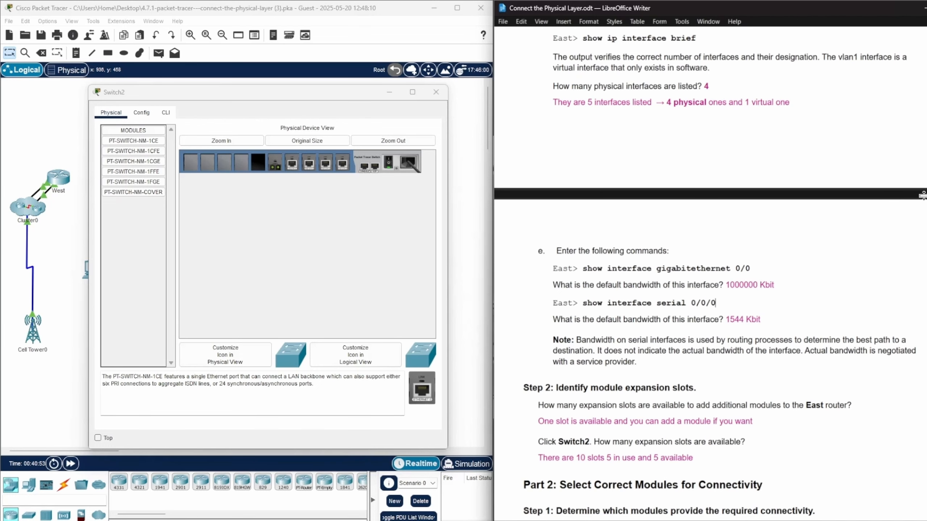
pyautogui.moveTo(926, 198); pyautogui.dragTo(926, 201)
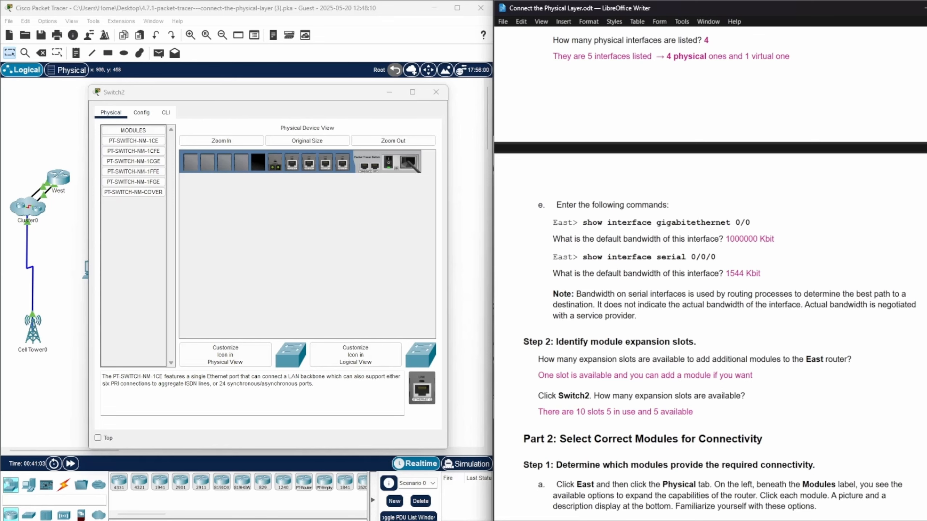
pyautogui.click(388, 92)
pyautogui.click(168, 181)
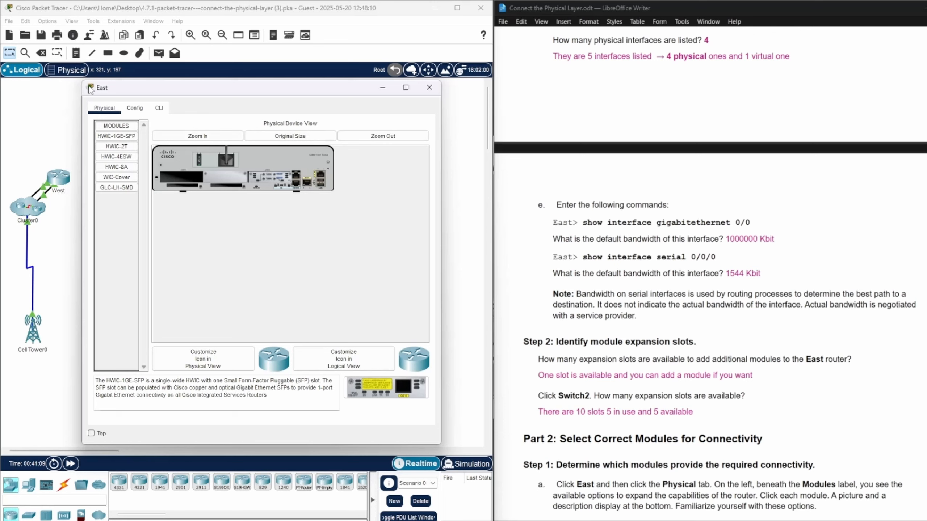
pyautogui.click(108, 111)
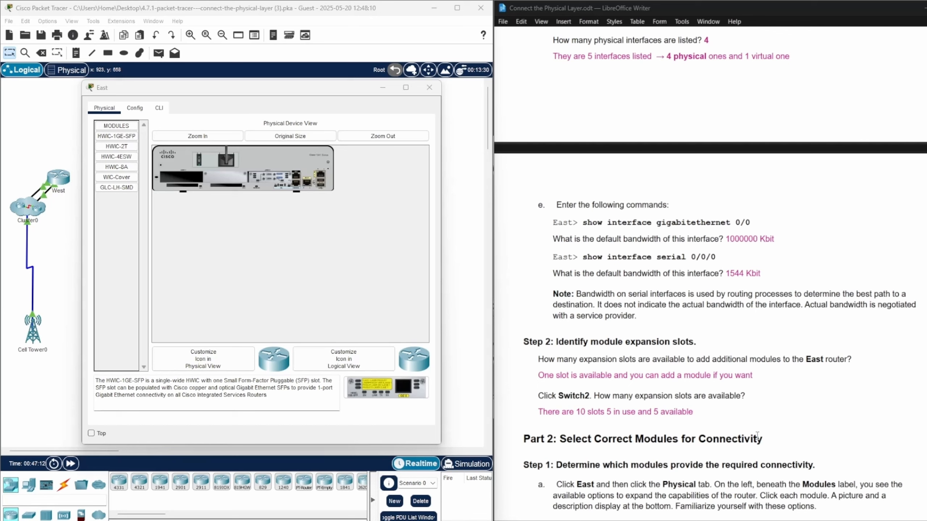
# Step: Examine the pictures and descriptions of the East router's HWIC-1GE-SFP, HWIC-4ESW, HWIC-8A, WIC-Cover, GLC-LH-SMD and HWIC-2T modules
pyautogui.click(117, 136)
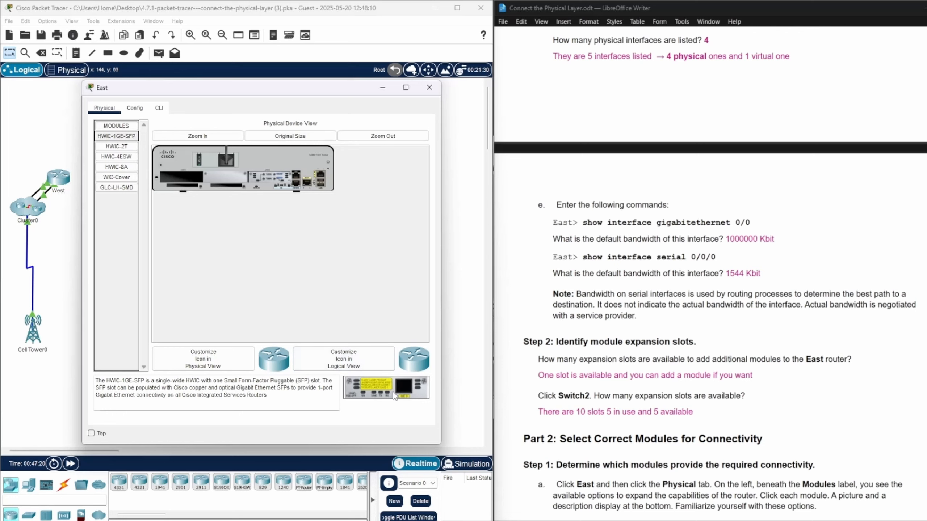
pyautogui.moveTo(396, 401); pyautogui.dragTo(320, 348)
pyautogui.click(113, 157)
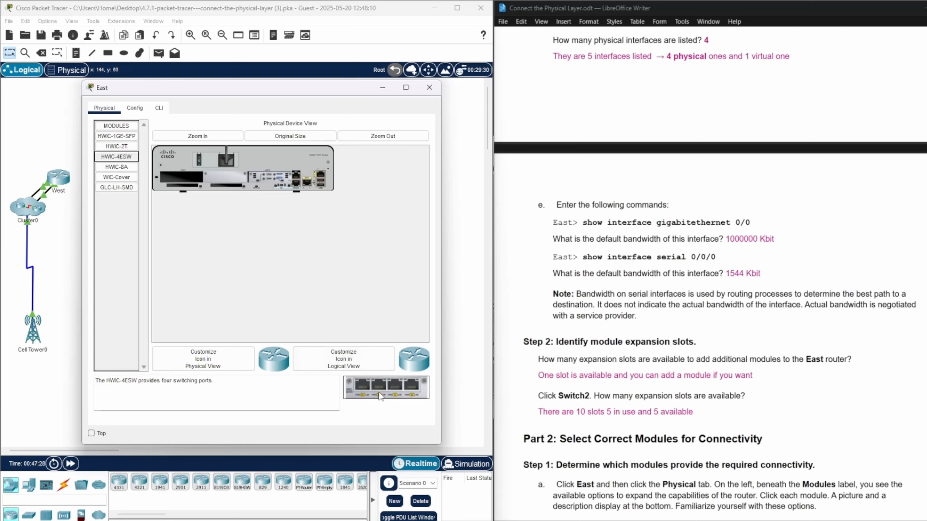
pyautogui.click(122, 168)
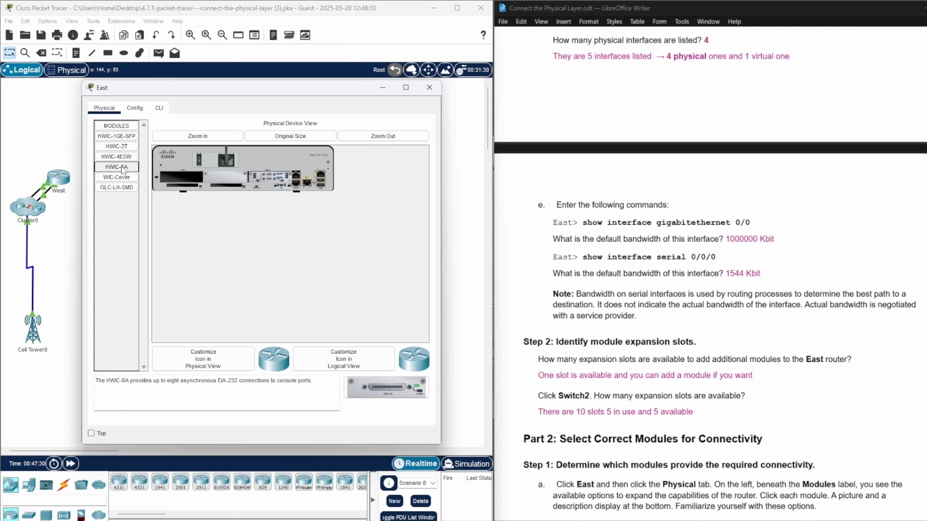
pyautogui.click(121, 157)
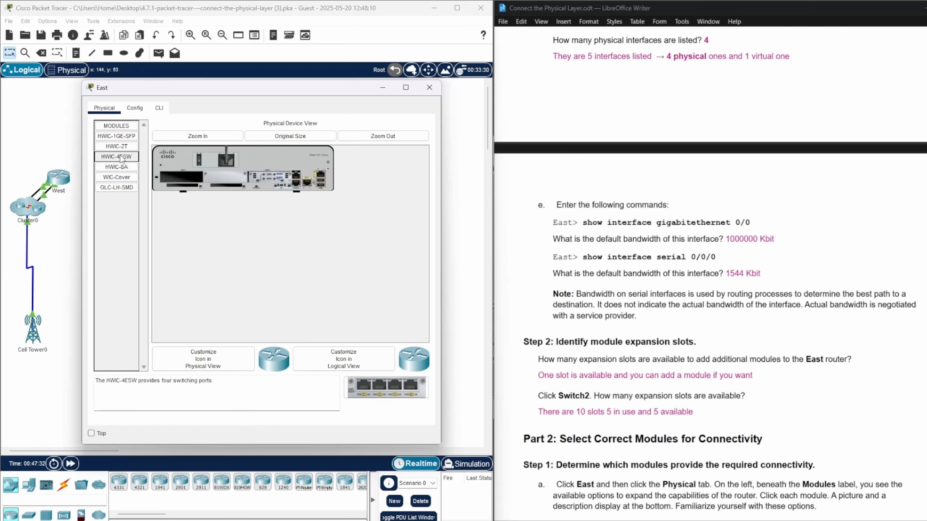
pyautogui.click(124, 167)
pyautogui.click(122, 179)
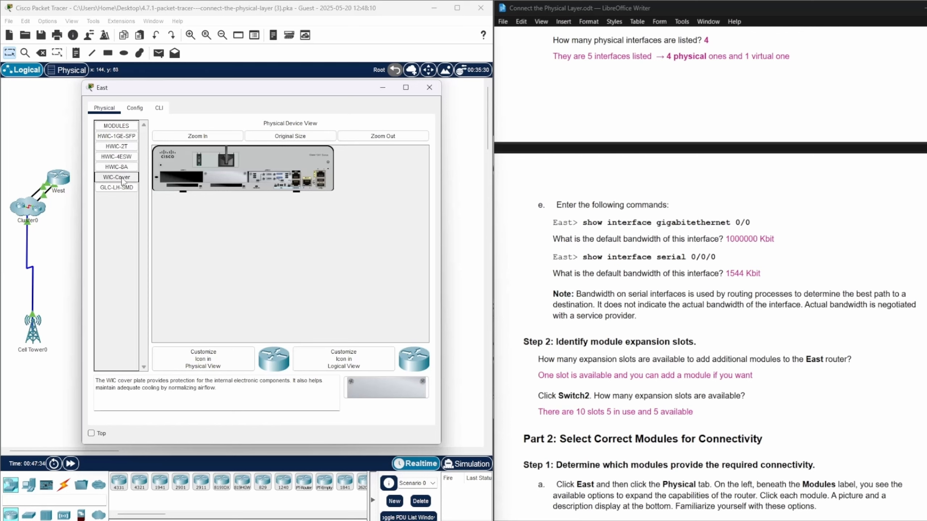
pyautogui.click(120, 189)
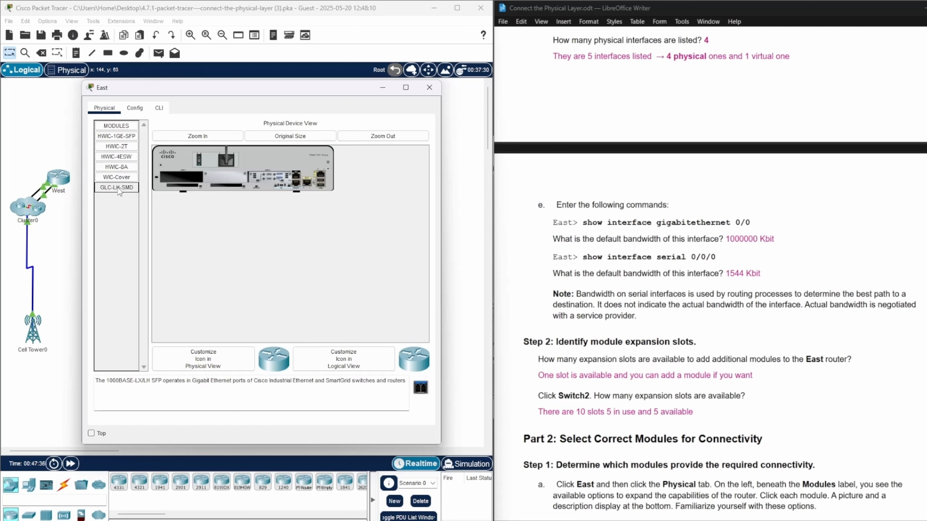
pyautogui.click(122, 167)
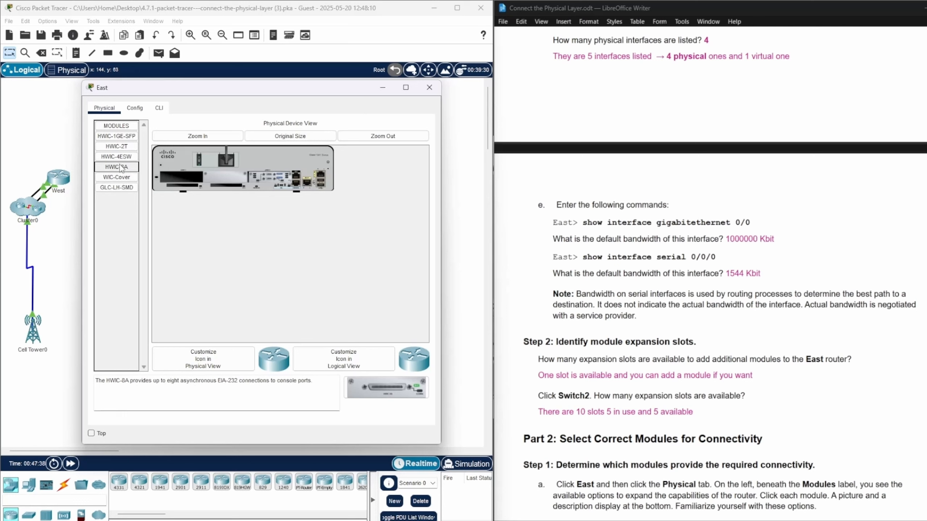
pyautogui.click(117, 157)
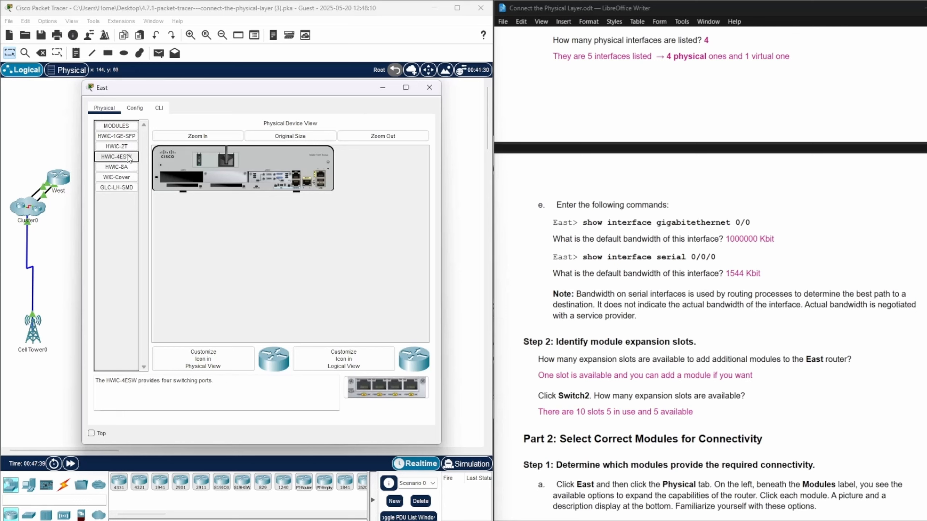
pyautogui.click(117, 147)
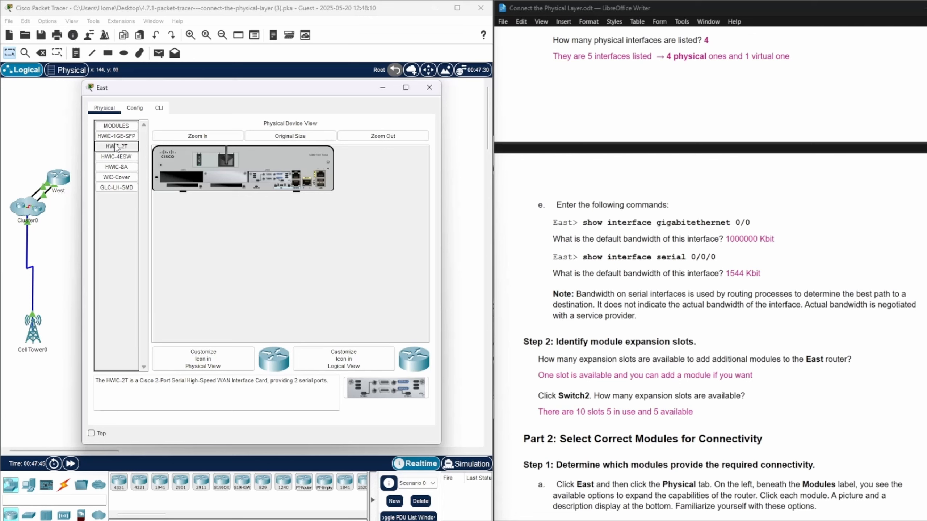
pyautogui.click(118, 125)
pyautogui.click(118, 125)
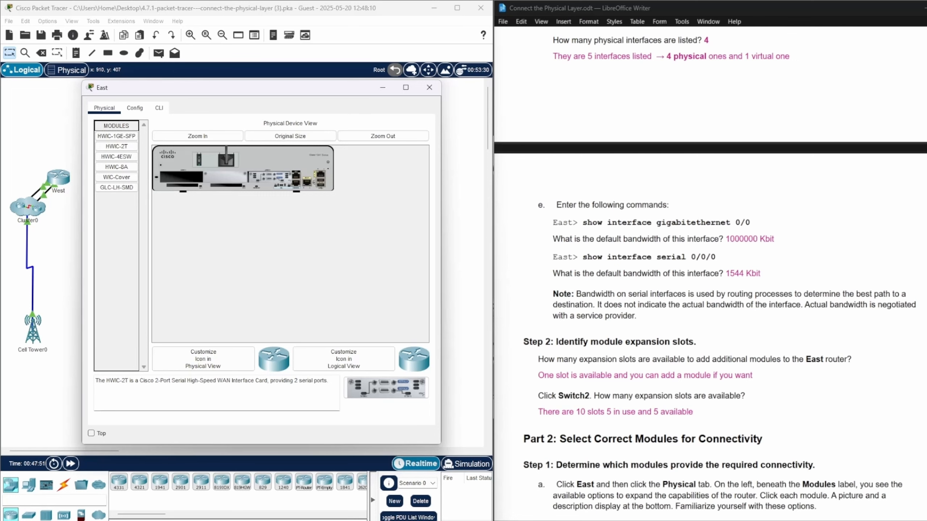
# Step: Bring up the worksheet's first module question and move the East window aside to uncover PCs 1, 2 and 3 in the topology
pyautogui.scroll(-1, 716, 233)
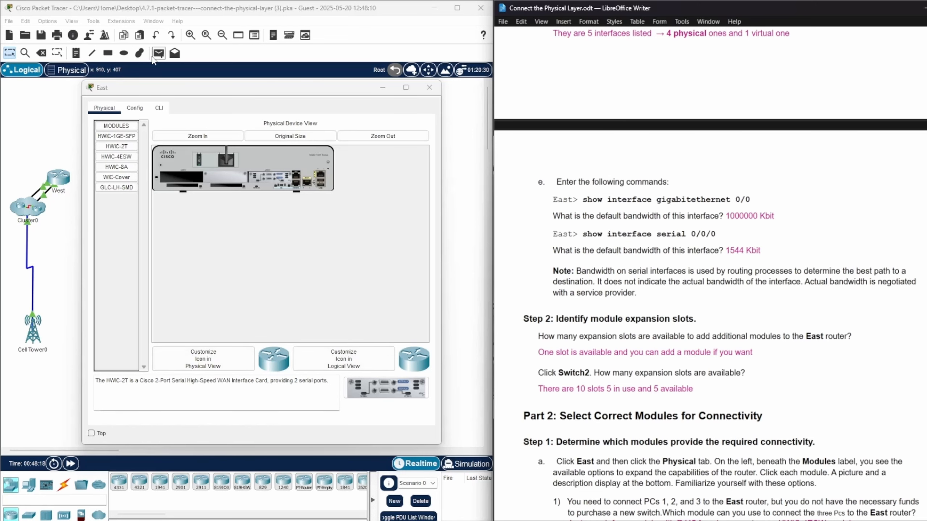
pyautogui.moveTo(254, 91); pyautogui.dragTo(438, 81)
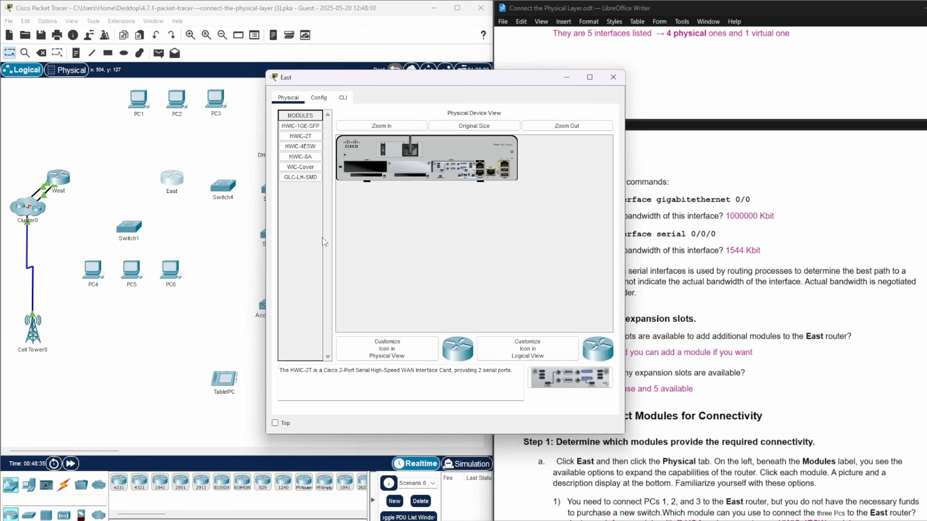
# Step: Compare the pictures and descriptions of the East router's HWIC-1GE-SFP, HWIC-2T, HWIC-4ESW and HWIC-8A modules to find one suitable for connecting three PCs
pyautogui.click(302, 126)
pyautogui.click(301, 146)
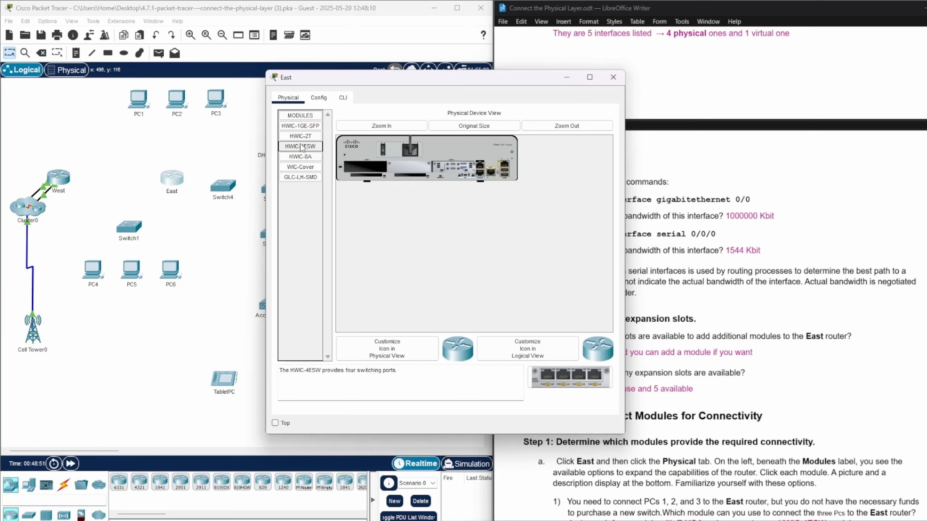
pyautogui.click(302, 136)
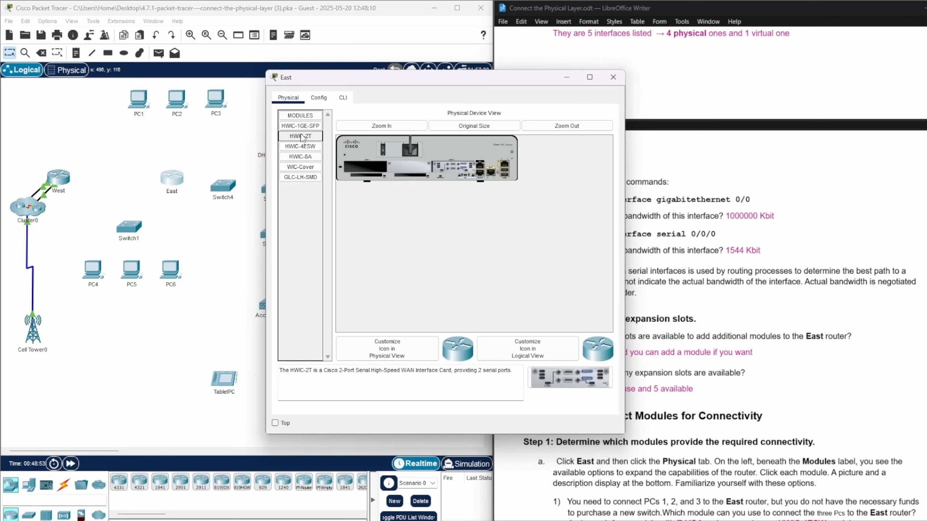
pyautogui.click(300, 147)
pyautogui.click(306, 157)
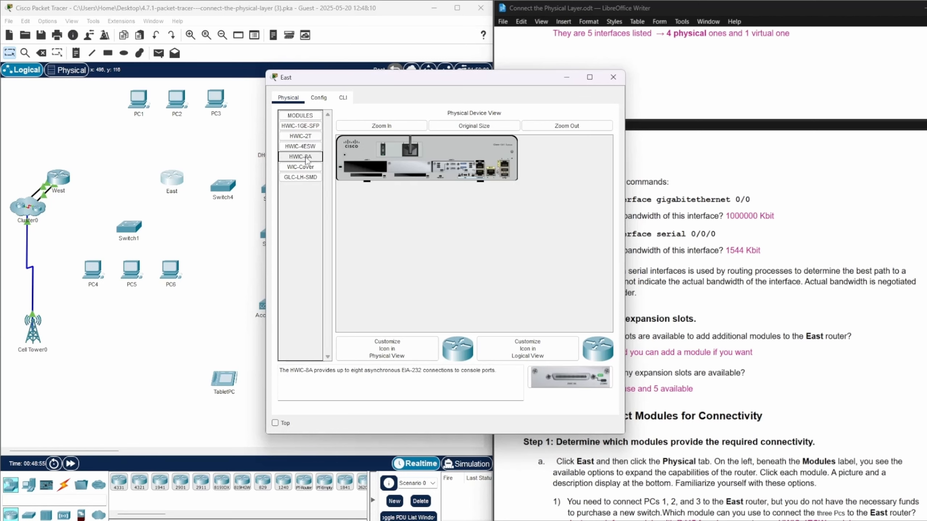
pyautogui.click(308, 126)
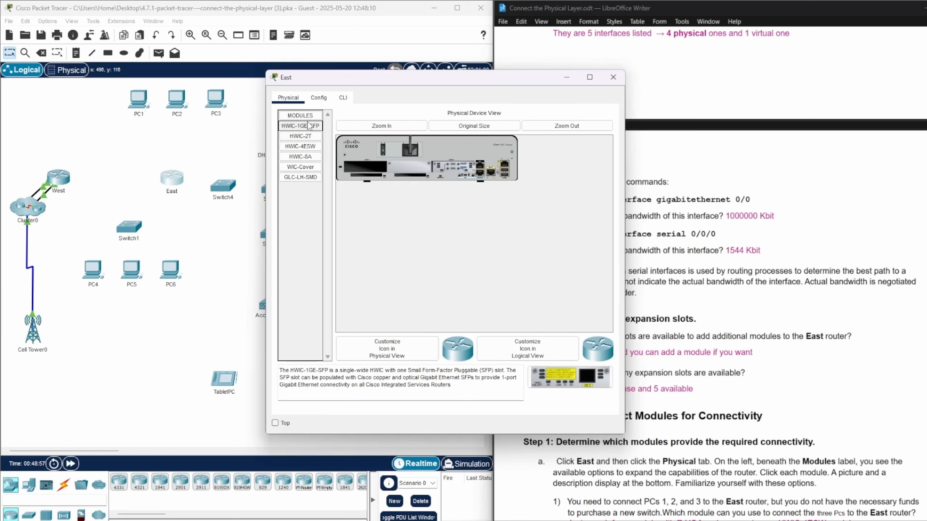
pyautogui.click(309, 137)
pyautogui.click(308, 126)
pyautogui.click(308, 138)
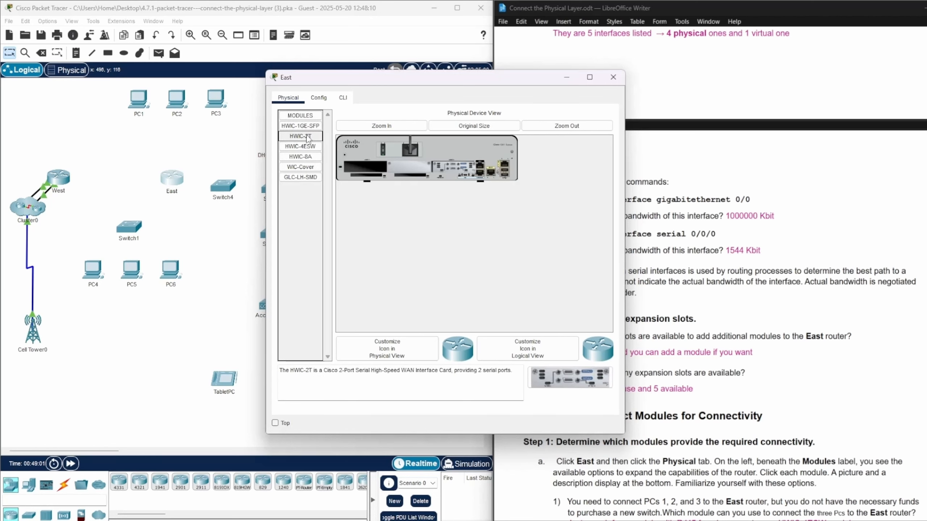
pyautogui.click(307, 146)
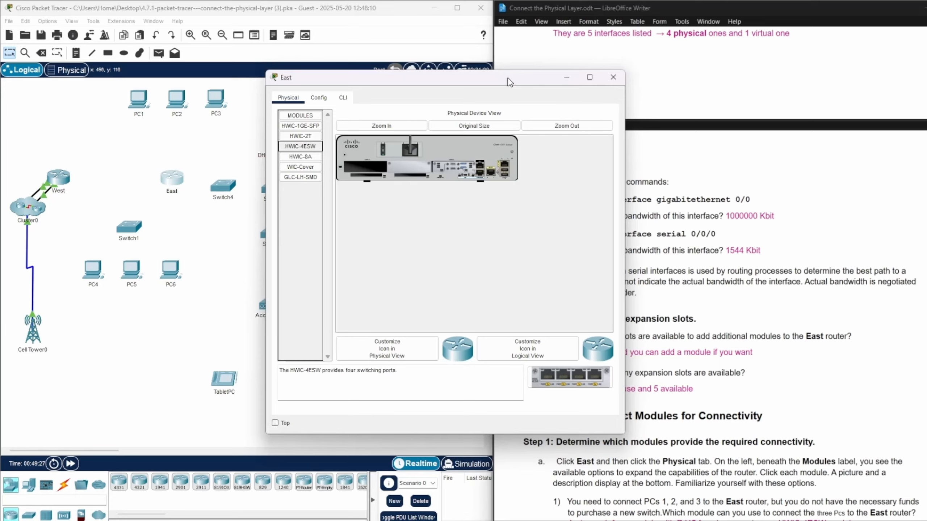
# Step: Move the East window off the worksheet and check the HWIC-4ESW module against the Step 1a module and host questions
pyautogui.moveTo(510, 82); pyautogui.dragTo(324, 83)
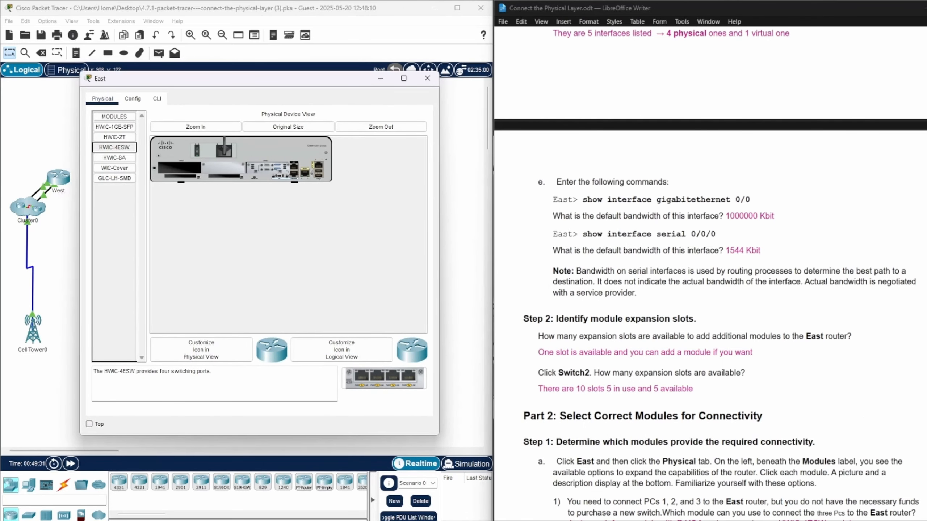
pyautogui.moveTo(926, 164); pyautogui.dragTo(925, 166)
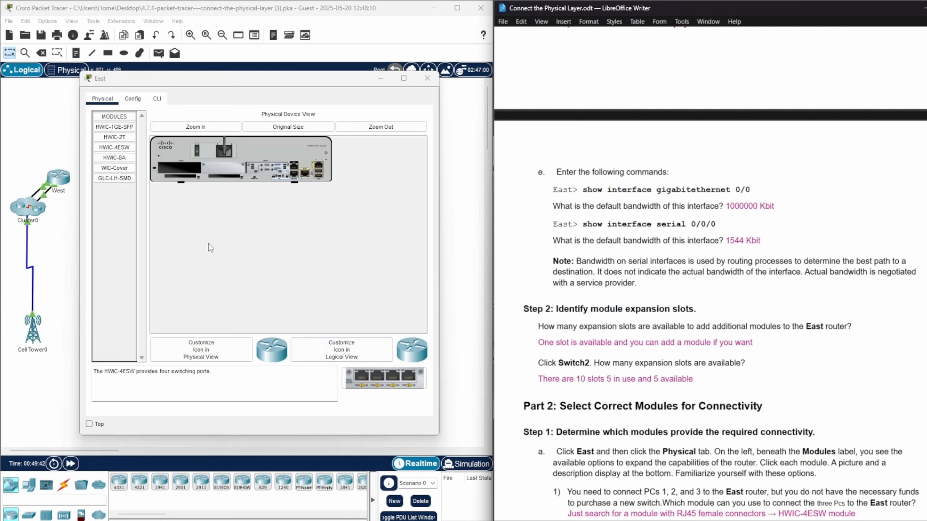
pyautogui.click(110, 147)
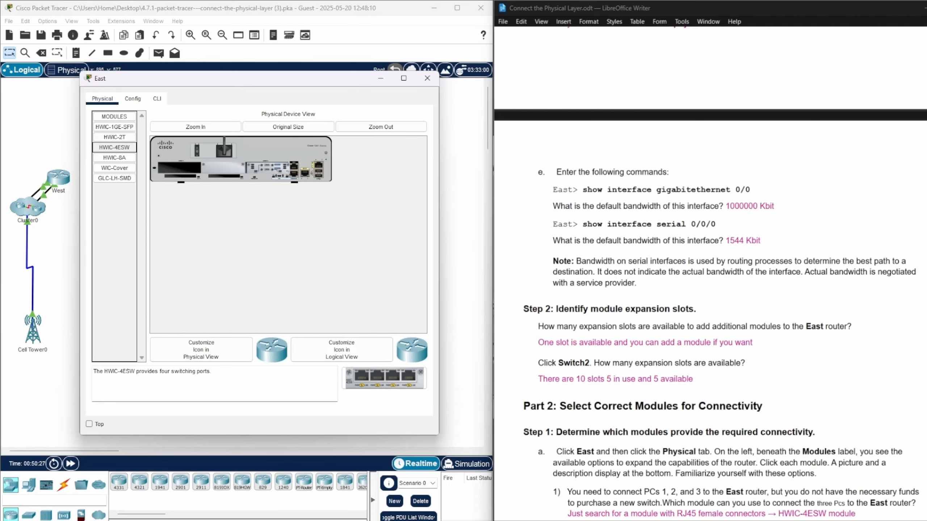
pyautogui.moveTo(926, 199); pyautogui.dragTo(926, 201)
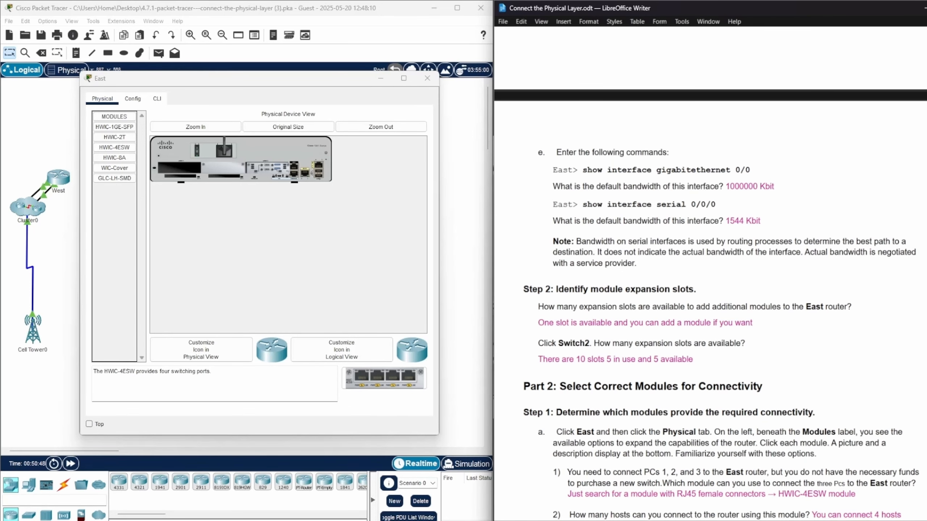
pyautogui.moveTo(926, 212); pyautogui.dragTo(926, 215)
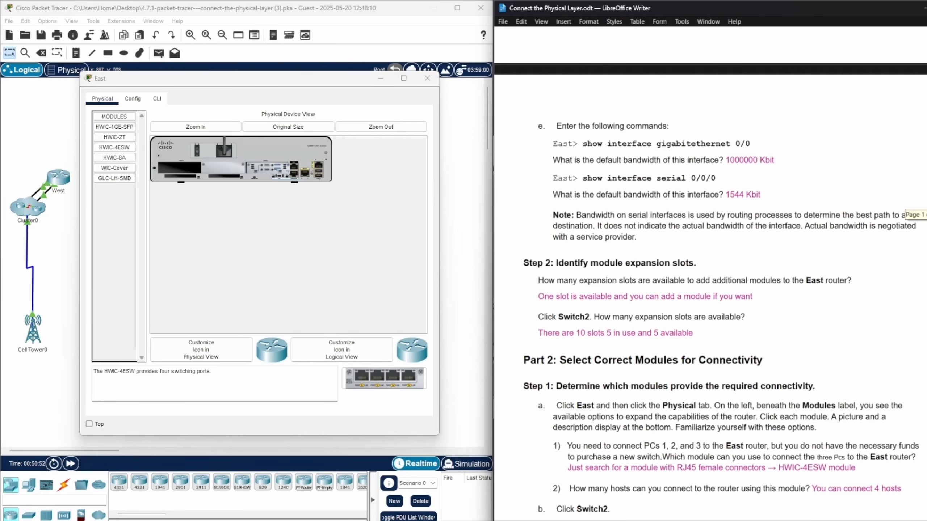
# Step: Minimize the East window, open Switch2's physical view and bring up the worksheet's question about a Gigabit optical connection to Switch3
pyautogui.click(380, 81)
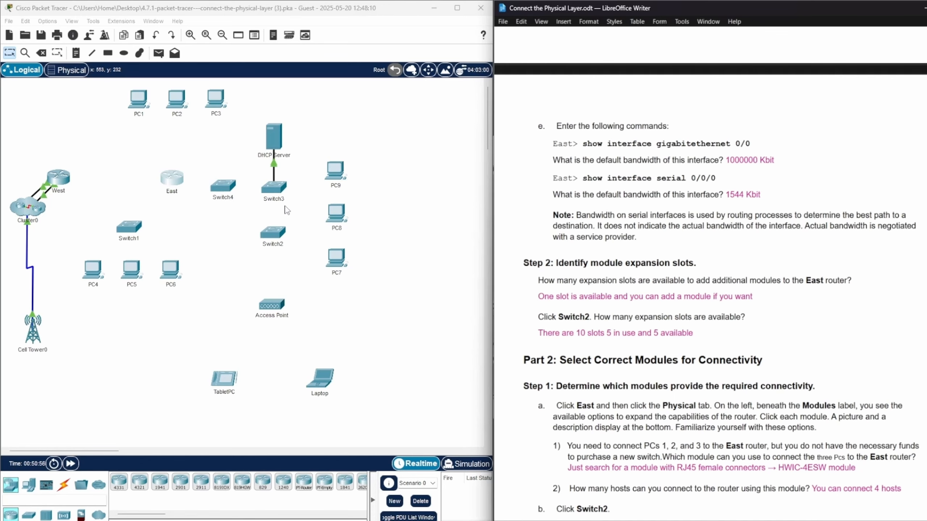
pyautogui.click(278, 233)
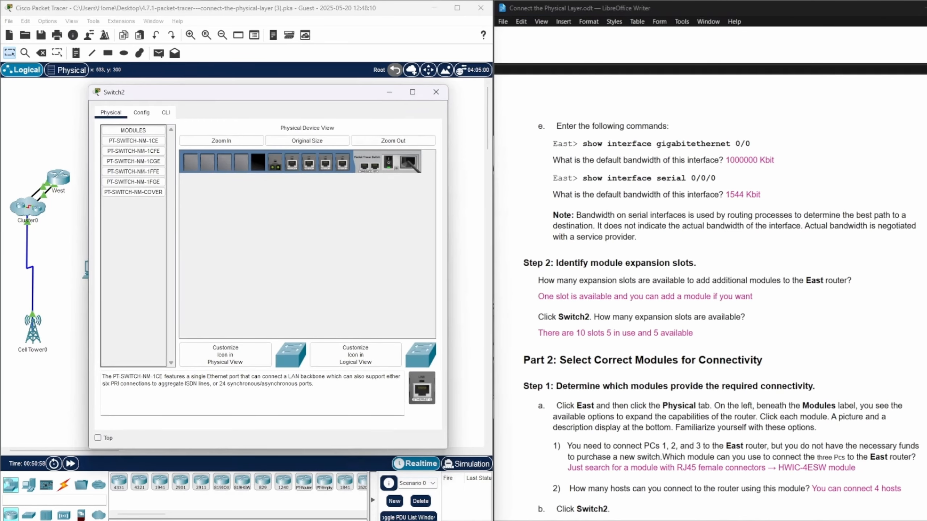
pyautogui.moveTo(926, 206); pyautogui.dragTo(926, 206)
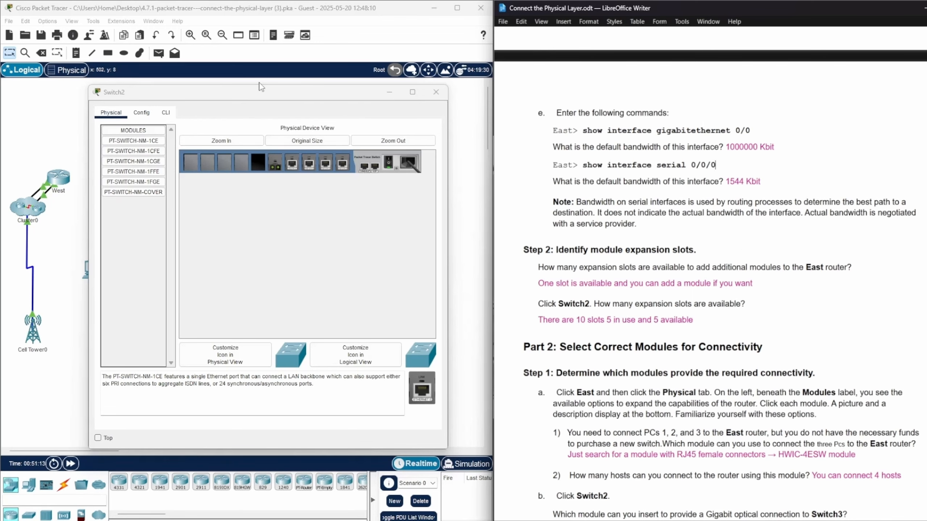
# Step: Open Switch3's physical view and arrange it above the Switch2 window to compare the modules installed in both switches
pyautogui.moveTo(264, 97); pyautogui.dragTo(352, 221)
pyautogui.click(274, 189)
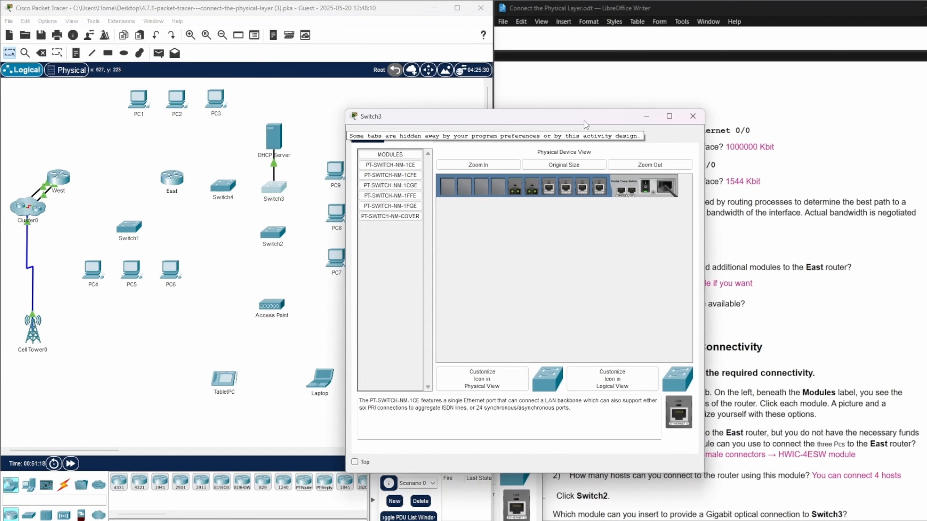
pyautogui.moveTo(522, 118); pyautogui.dragTo(247, 93)
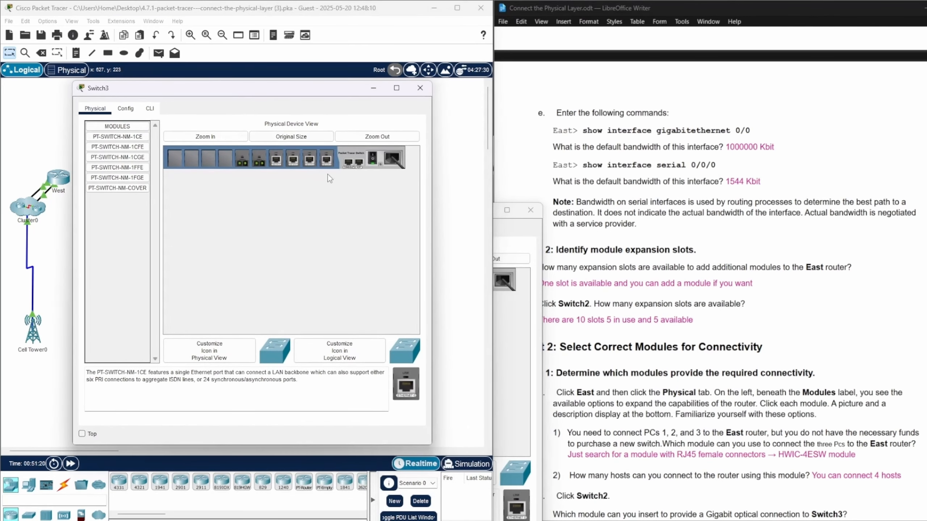
pyautogui.click(504, 233)
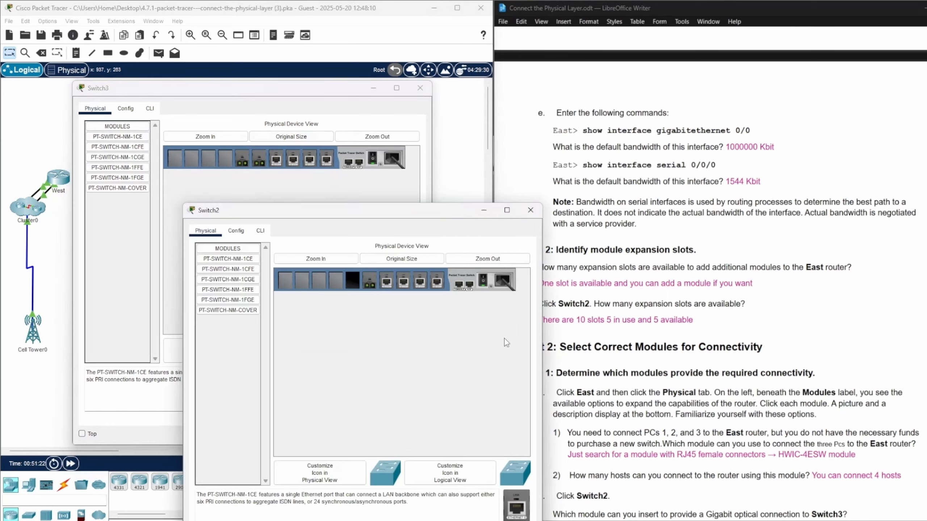
pyautogui.moveTo(368, 202); pyautogui.dragTo(274, 181)
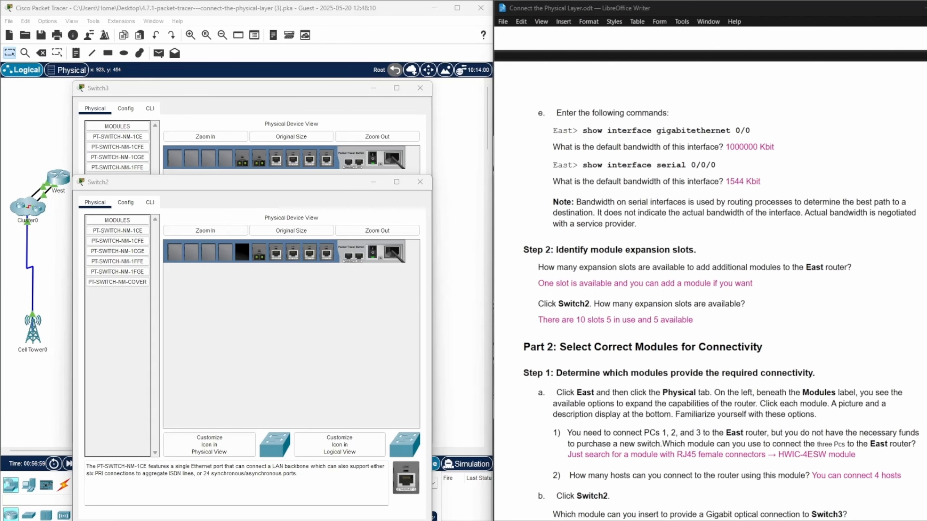
# Step: Read the worksheet's Step 1b answer for Switch2 and the Step 2 instructions for adding modules and powering up devices
pyautogui.moveTo(926, 173); pyautogui.dragTo(926, 177)
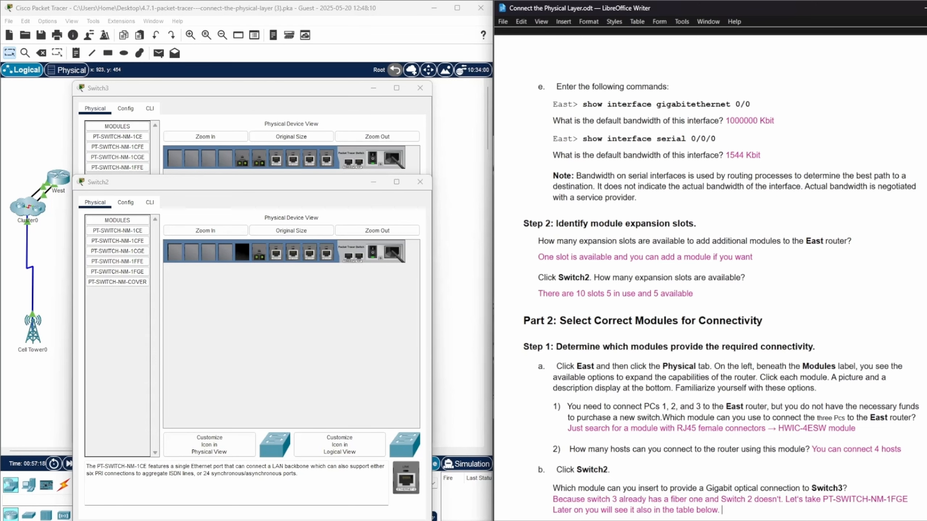
pyautogui.moveTo(926, 185); pyautogui.dragTo(926, 186)
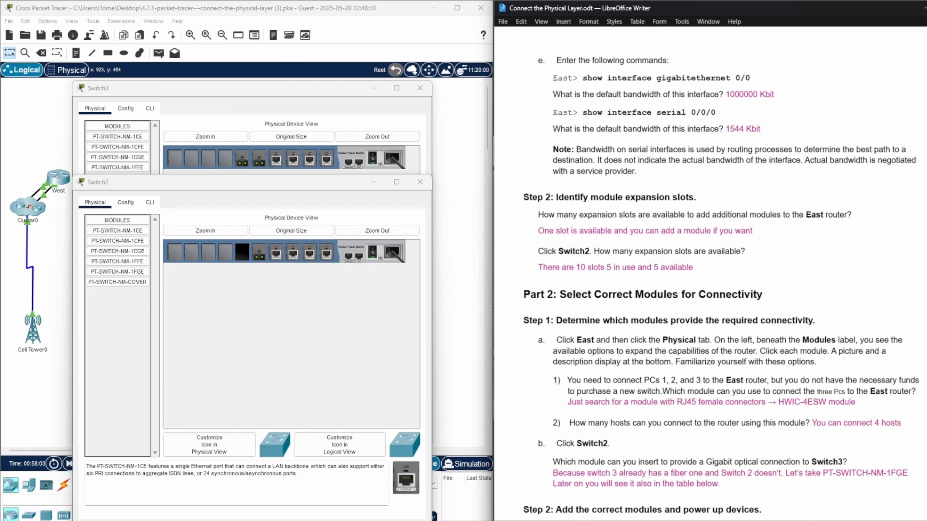
pyautogui.moveTo(926, 175); pyautogui.dragTo(926, 179)
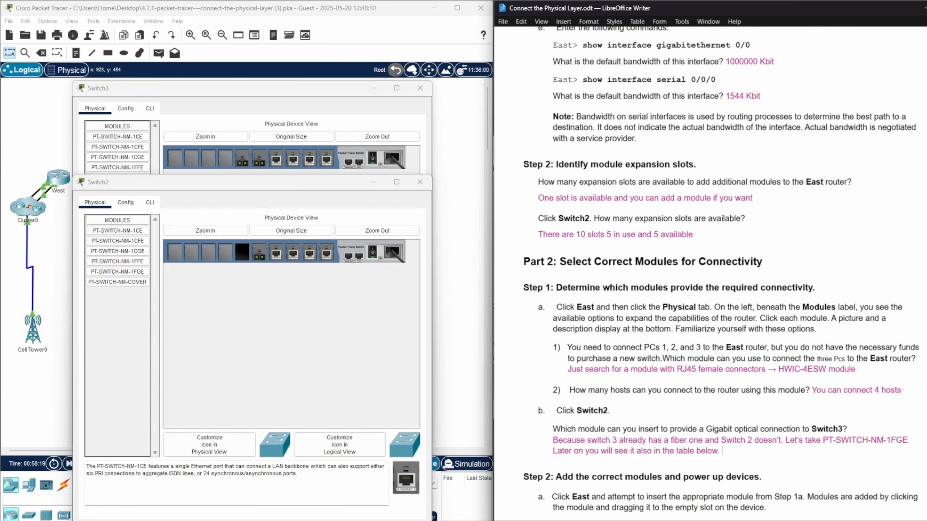
pyautogui.scroll(-3, 725, 274)
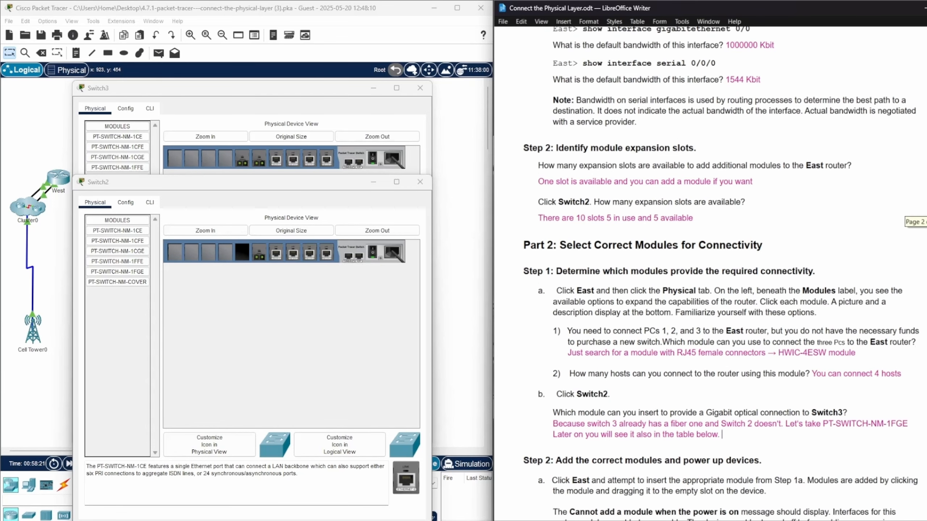
pyautogui.moveTo(925, 230); pyautogui.dragTo(925, 235)
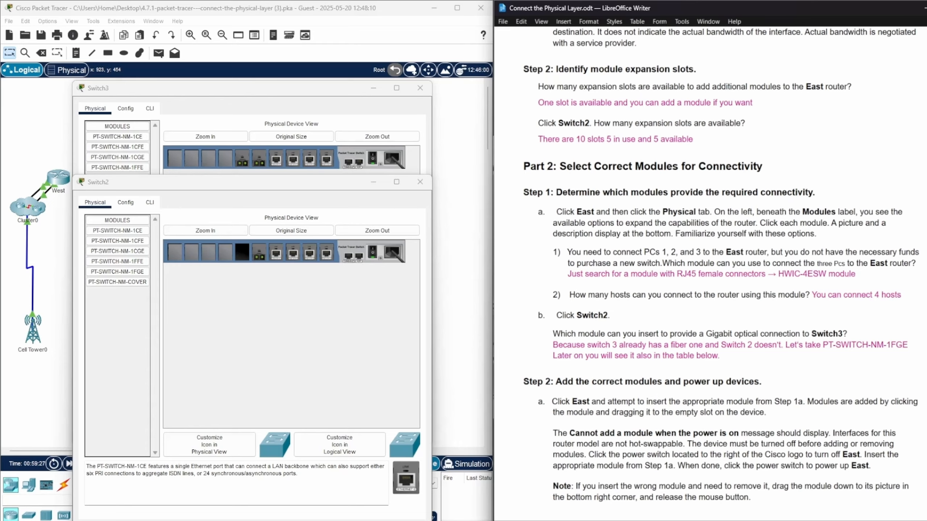
pyautogui.scroll(-5, 730, 256)
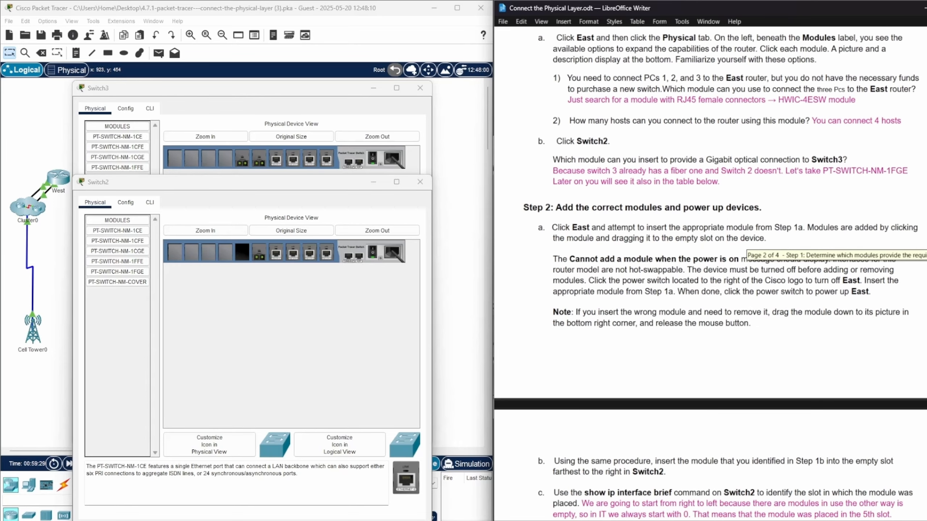
pyautogui.scroll(2, 730, 256)
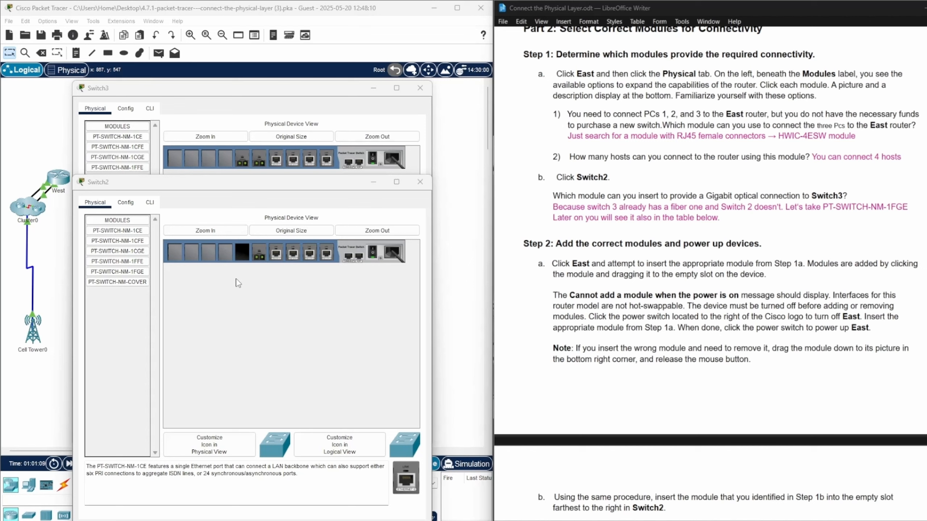
# Step: Select the PT-SWITCH-NM-1FGE module and try to insert it into Switch2's empty slot while the power is on
pyautogui.click(127, 271)
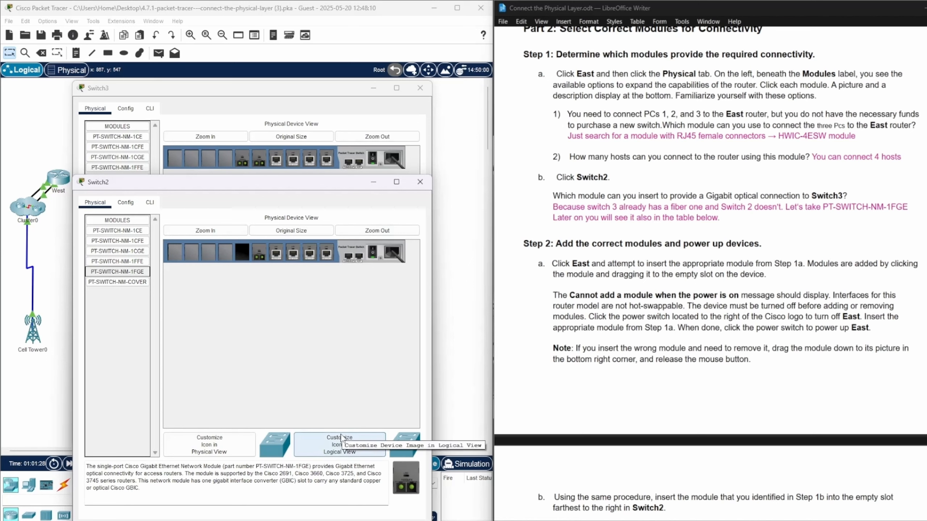
pyautogui.moveTo(405, 488); pyautogui.dragTo(241, 254)
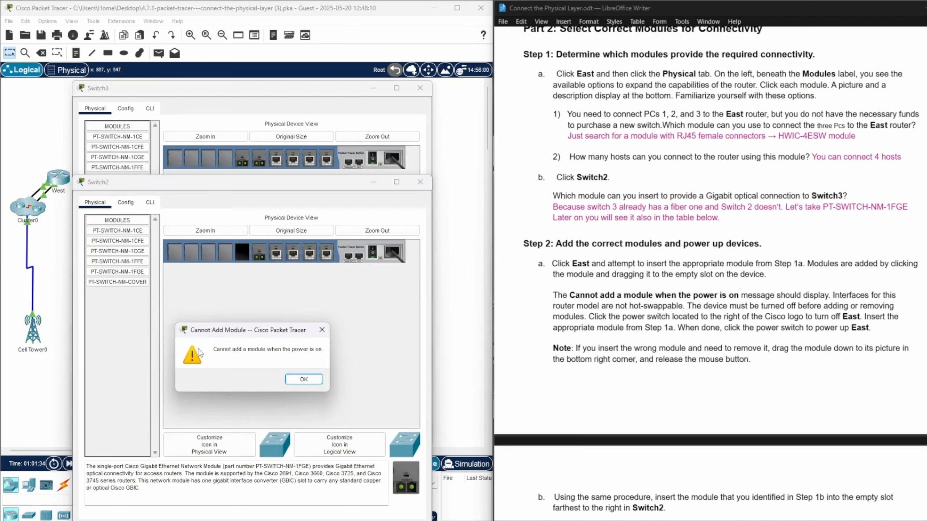
pyautogui.click(312, 381)
# Step: Power off Switch2, insert the PT-SWITCH-NM-1FGE module into its empty slot, restore power and minimize both switch windows
pyautogui.click(372, 251)
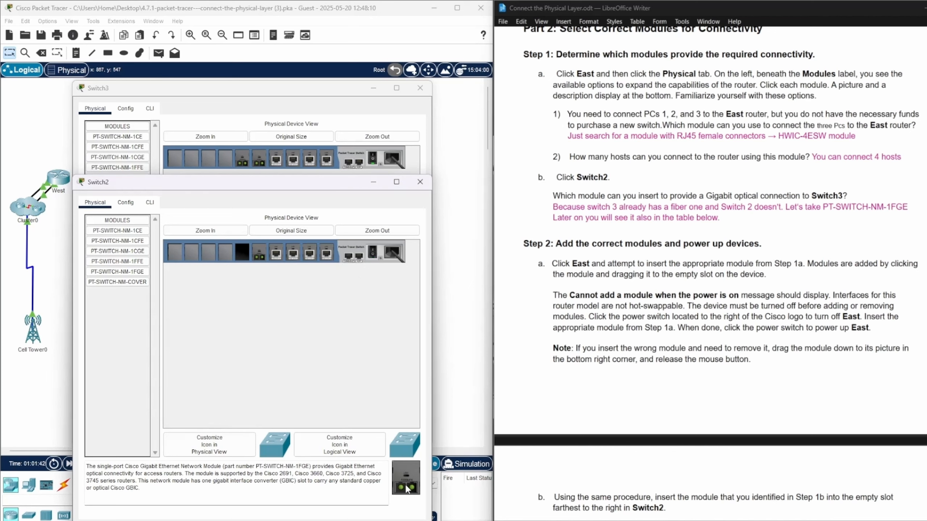
pyautogui.moveTo(406, 477); pyautogui.dragTo(243, 260)
pyautogui.click(372, 251)
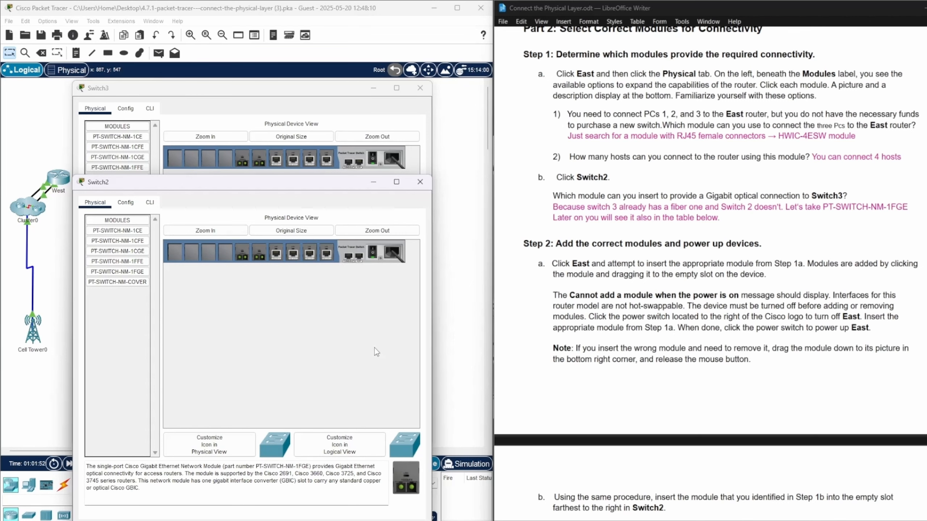
pyautogui.click(373, 182)
pyautogui.click(373, 88)
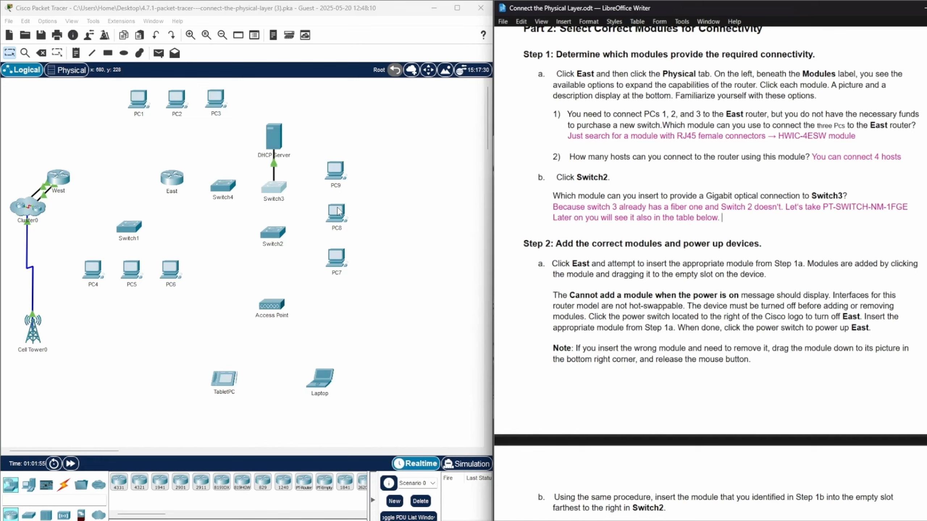
# Step: Power off the East router, insert the HWIC-4ESW module into its empty slot, restore power and minimize the East window
pyautogui.click(180, 182)
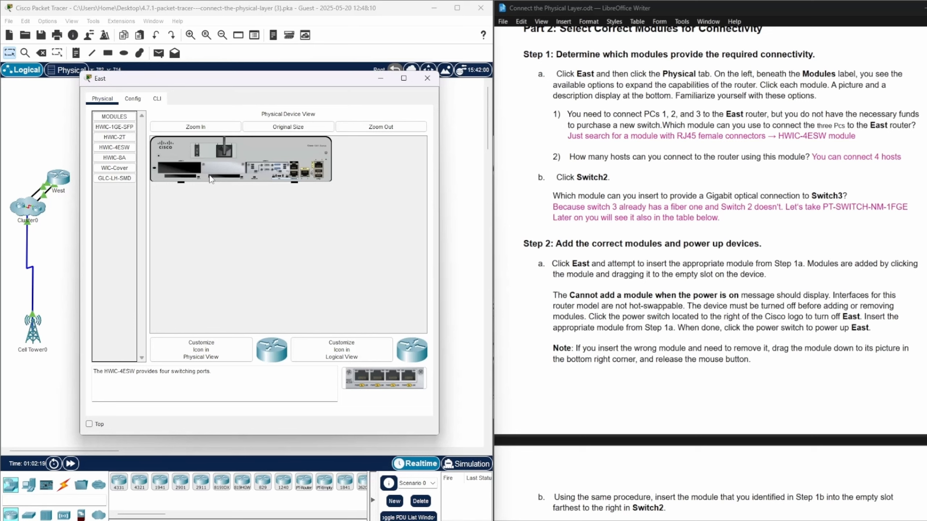
pyautogui.click(197, 150)
pyautogui.moveTo(387, 383)
pyautogui.mouseDown()
pyautogui.moveTo(349, 379)
pyautogui.moveTo(171, 168)
pyautogui.moveTo(182, 178)
pyautogui.mouseUp()
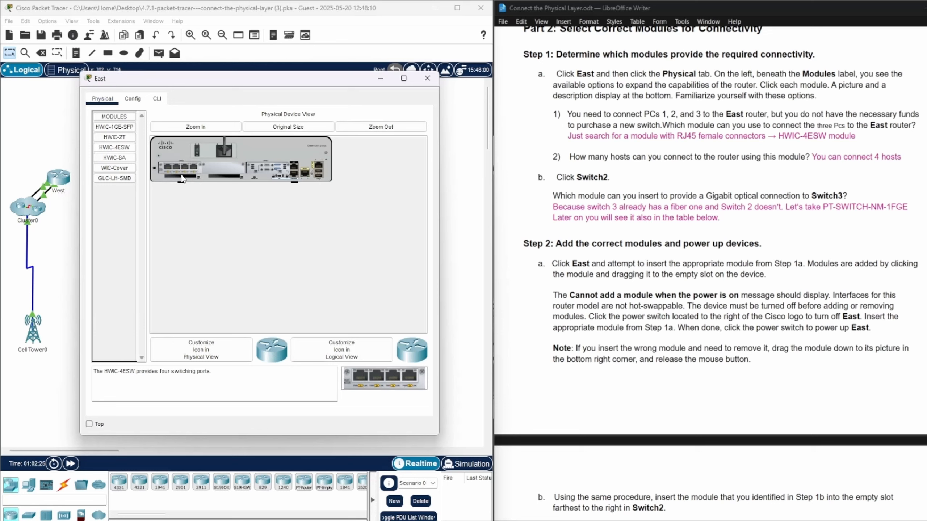
pyautogui.click(196, 154)
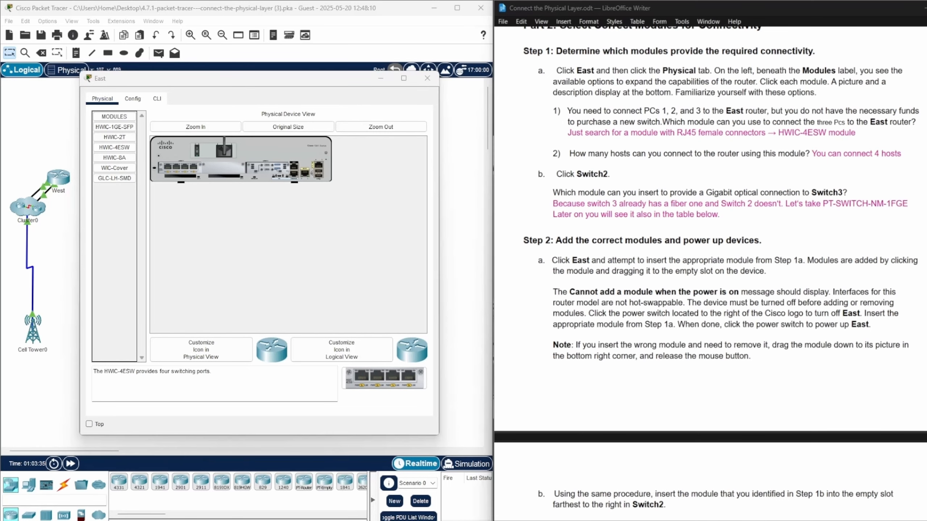
pyautogui.moveTo(926, 248); pyautogui.dragTo(925, 253)
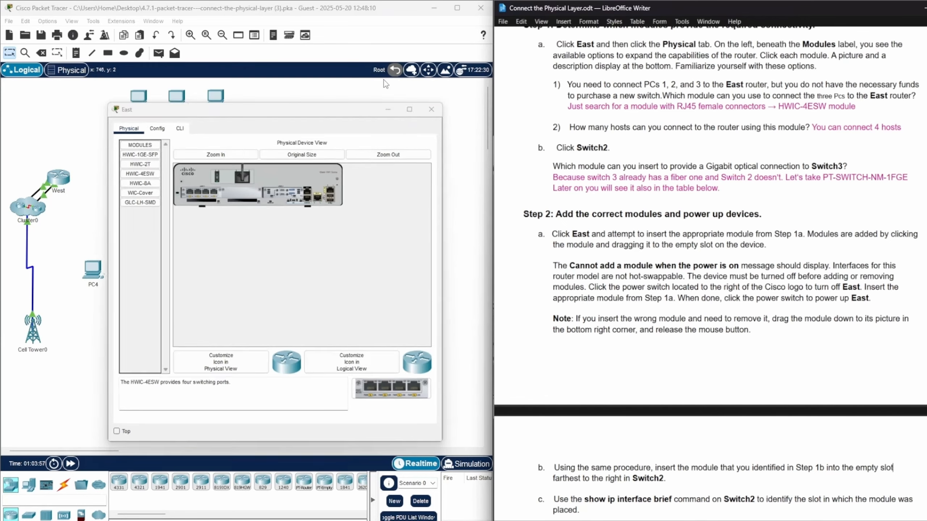
pyautogui.click(384, 80)
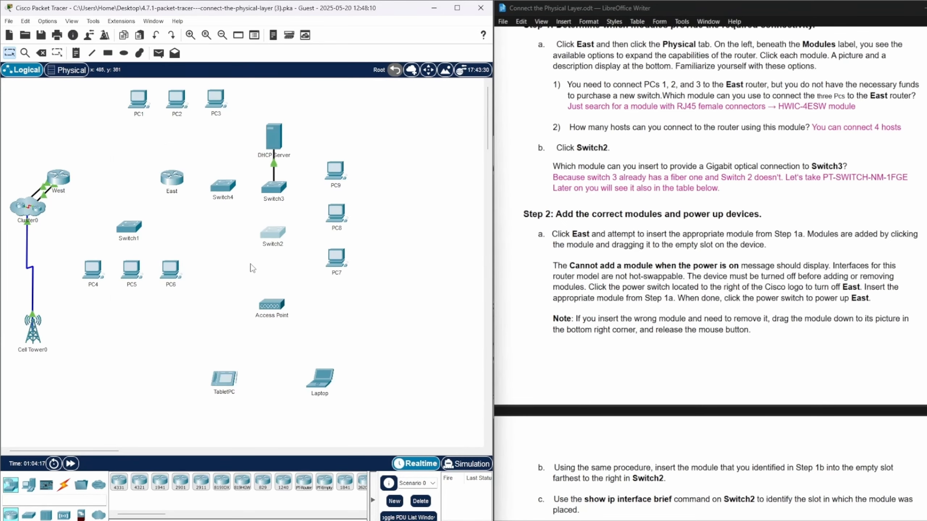
# Step: Run show ip interface brief on Switch2's command line and highlight the GigabitEthernet5/1 row in the output
pyautogui.click(271, 234)
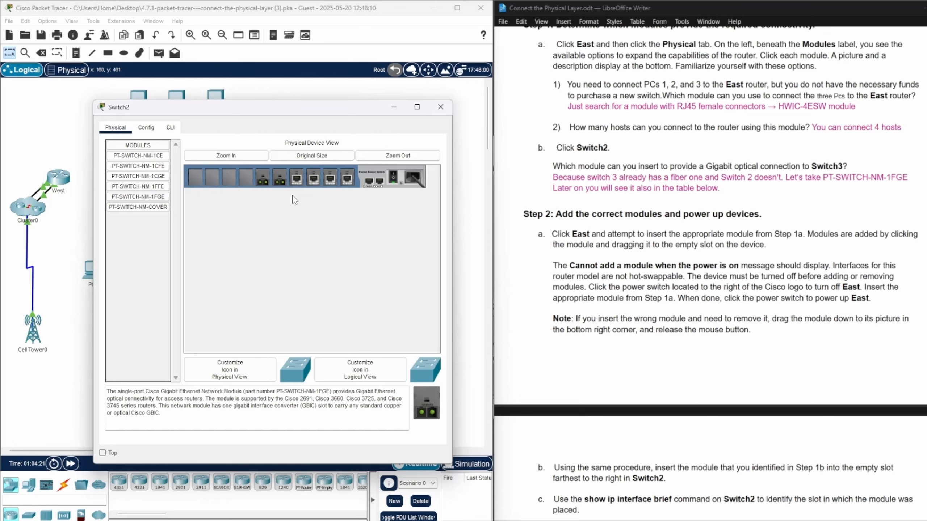
pyautogui.click(170, 130)
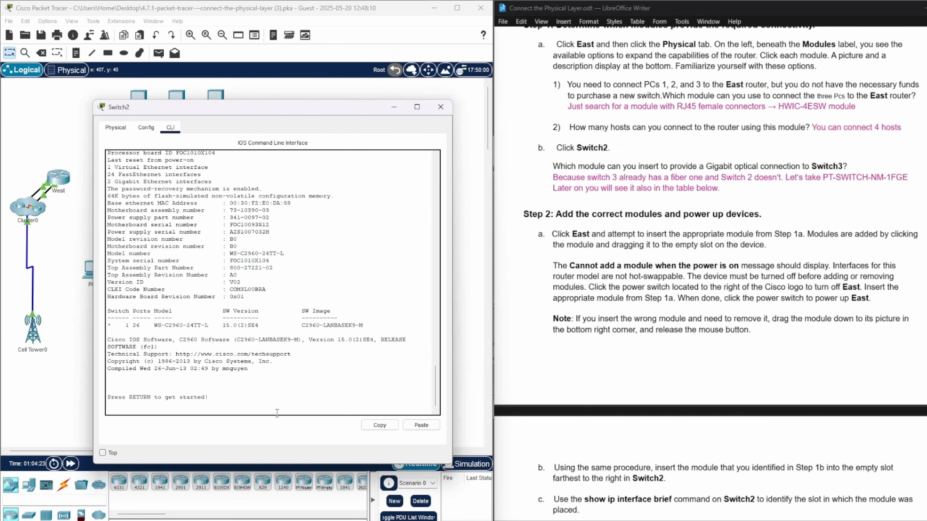
pyautogui.press('Return')
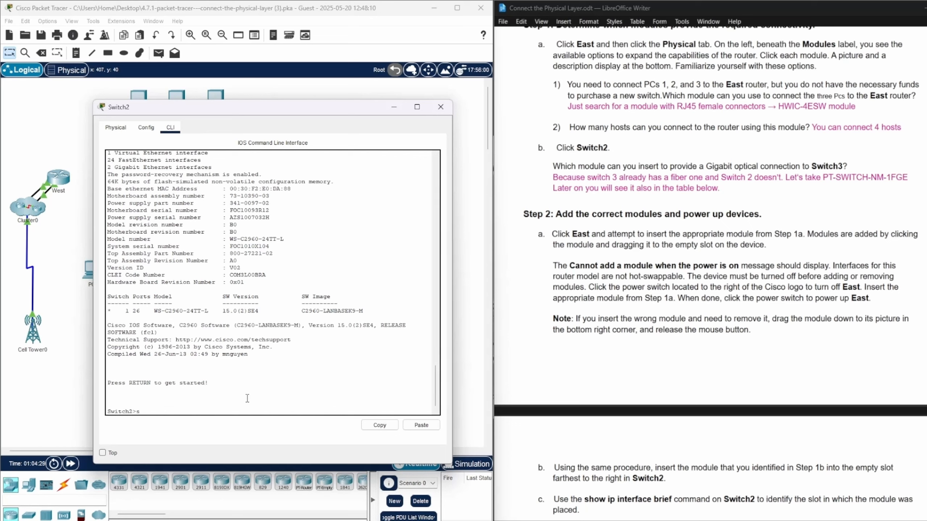
pyautogui.write('how ip interface brief')
pyautogui.press('Return')
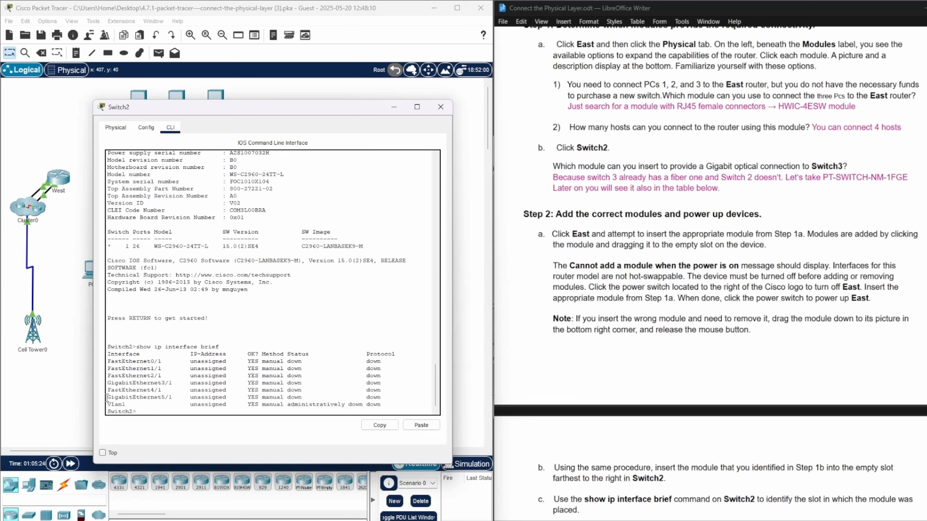
pyautogui.moveTo(106, 397); pyautogui.dragTo(393, 401)
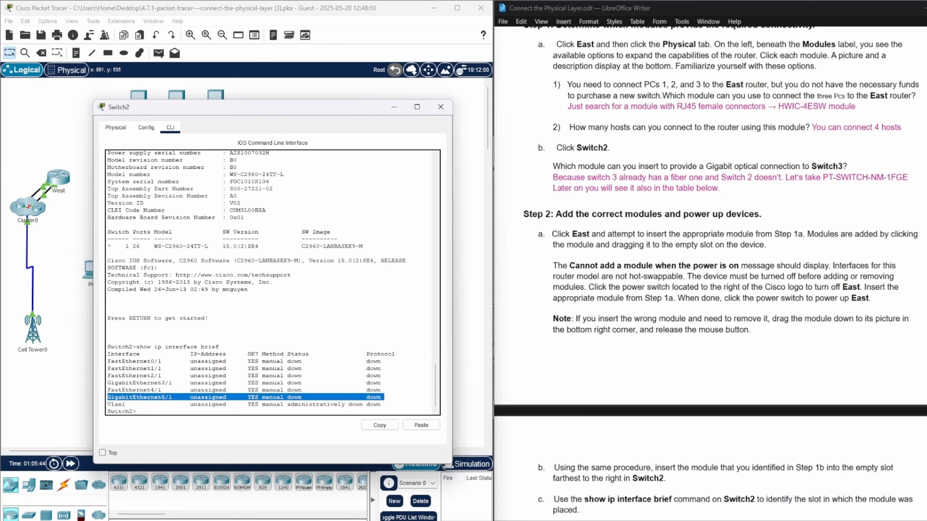
# Step: Restore the worksheet's Step 2c answer about GigabitEthernet5/1 and review it against the slots in Switch2's physical view
pyautogui.moveTo(926, 218); pyautogui.dragTo(925, 224)
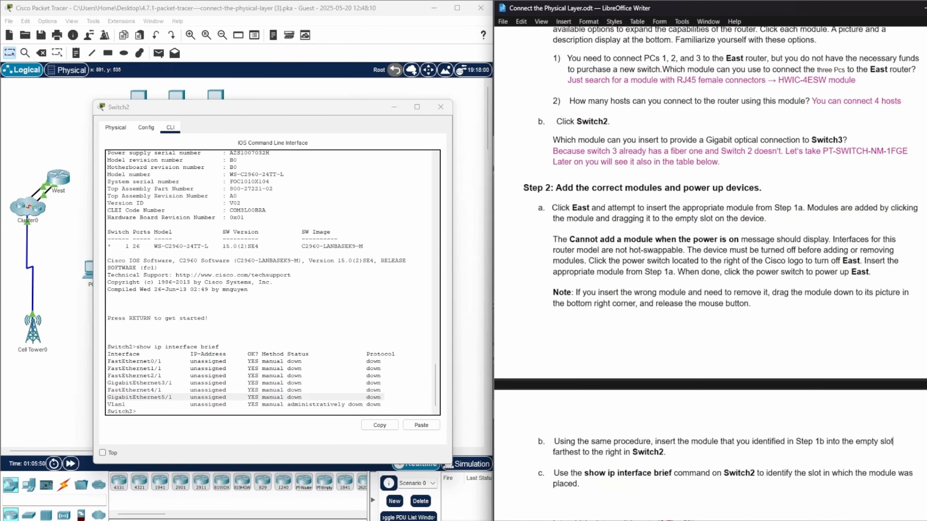
pyautogui.click(587, 484)
pyautogui.hotkey('ctrl', 'z')
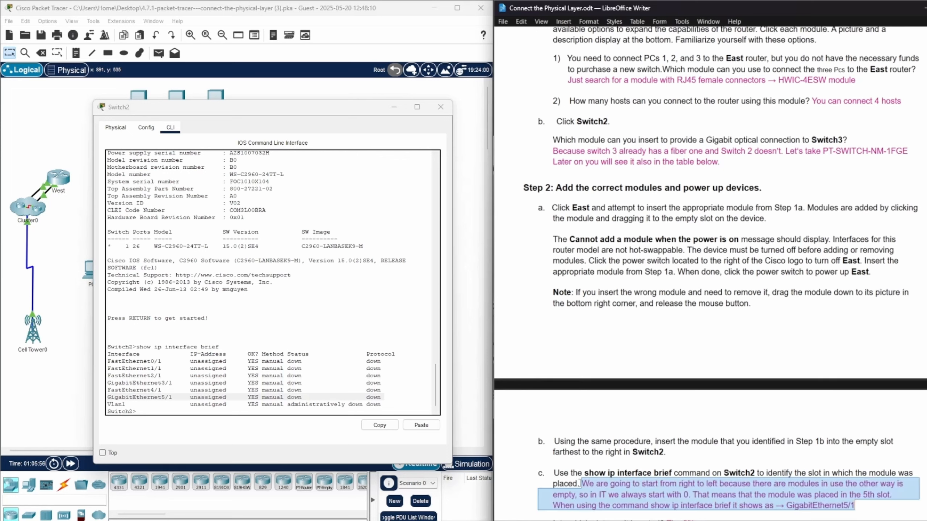
pyautogui.click(767, 495)
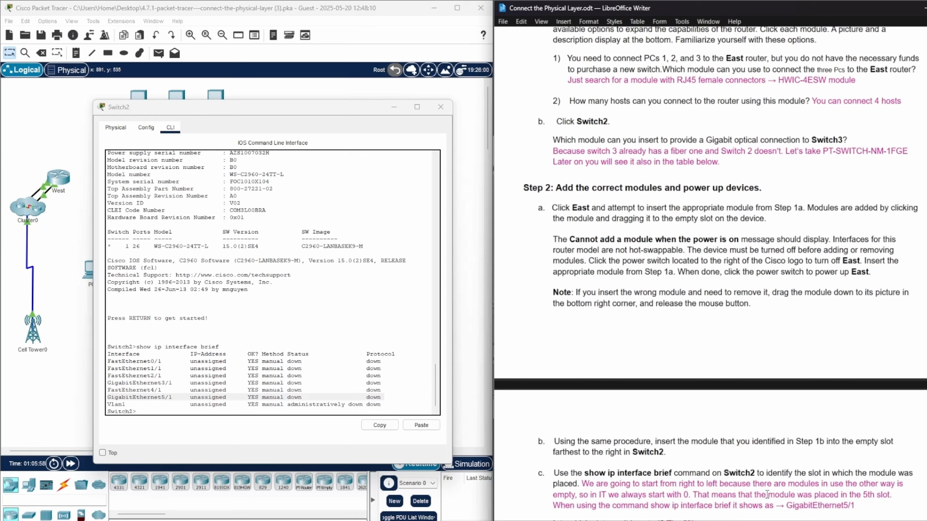
pyautogui.click(115, 128)
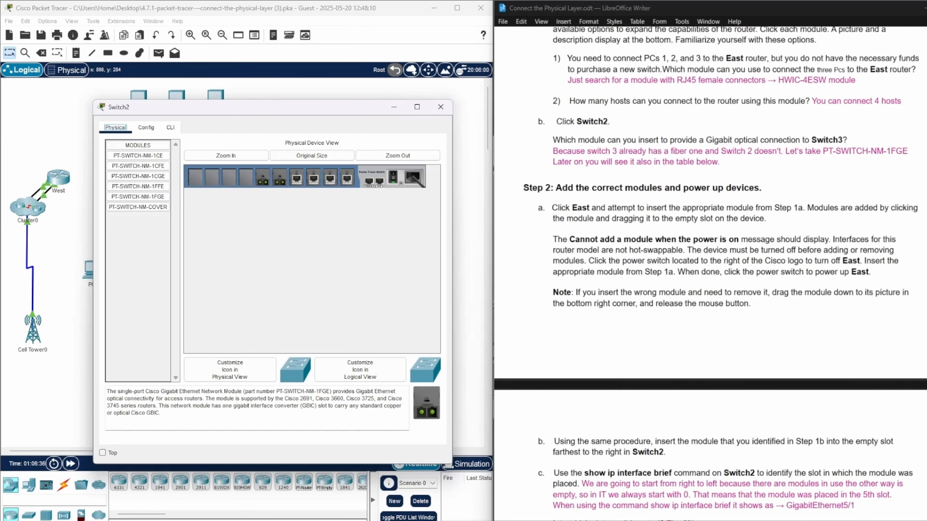
pyautogui.scroll(-1, 710, 268)
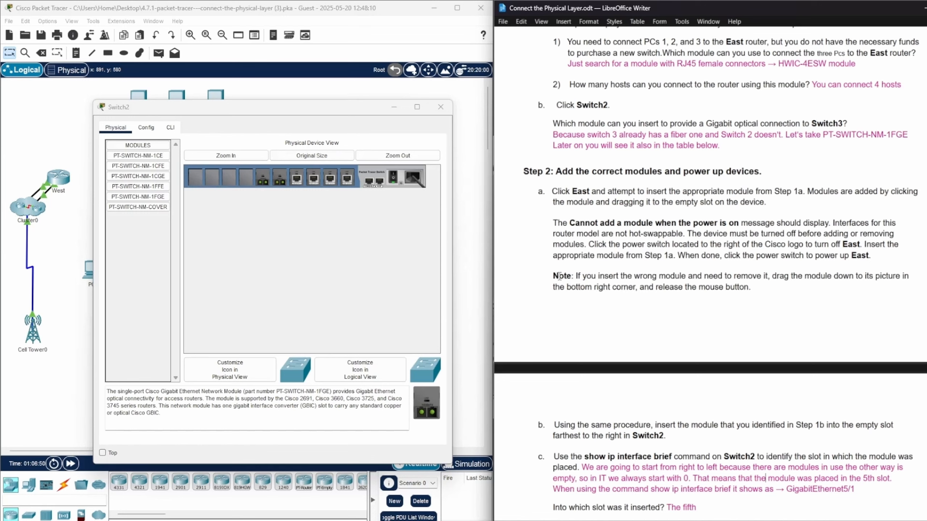
pyautogui.moveTo(926, 274); pyautogui.dragTo(926, 276)
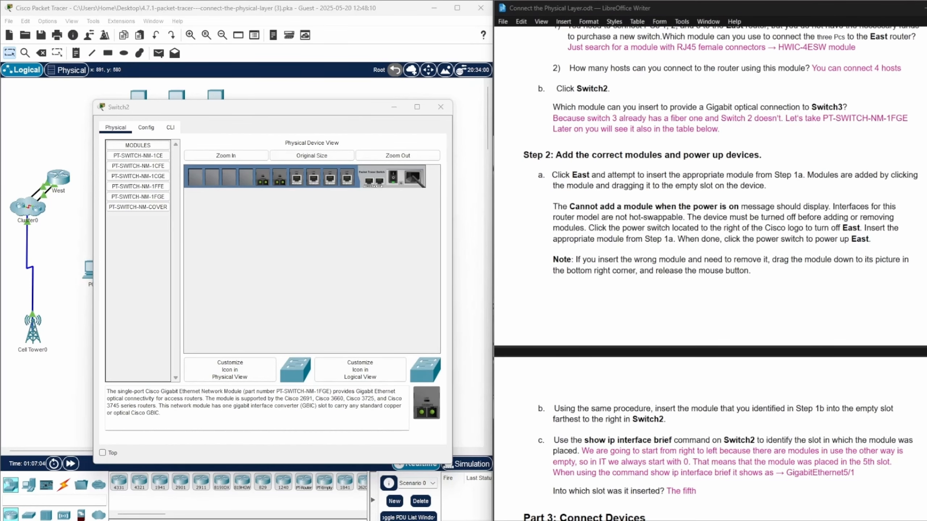
# Step: Bring up the PT Activity window to check the activity's completion, and move it out of the way
pyautogui.hotkey('alt', 'Tab')
pyautogui.moveTo(281, 133); pyautogui.dragTo(326, 114)
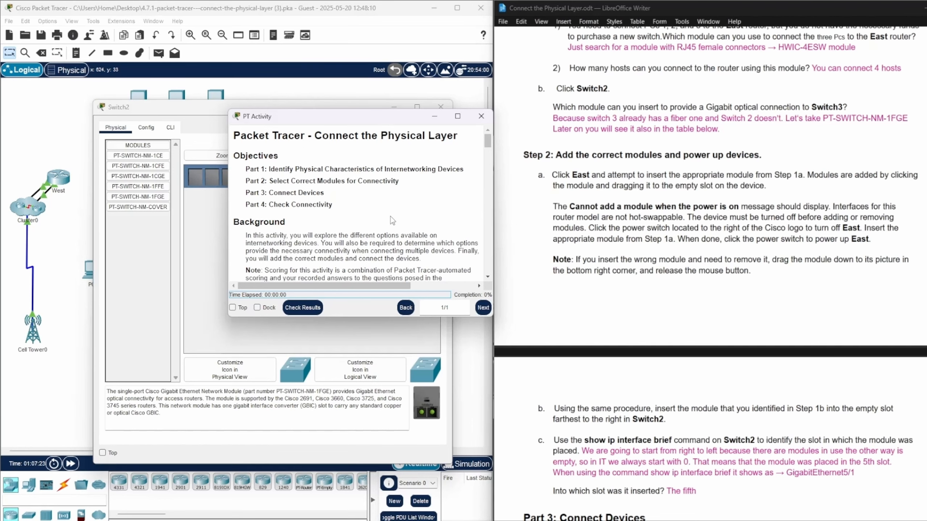
pyautogui.moveTo(376, 117); pyautogui.dragTo(0, 226)
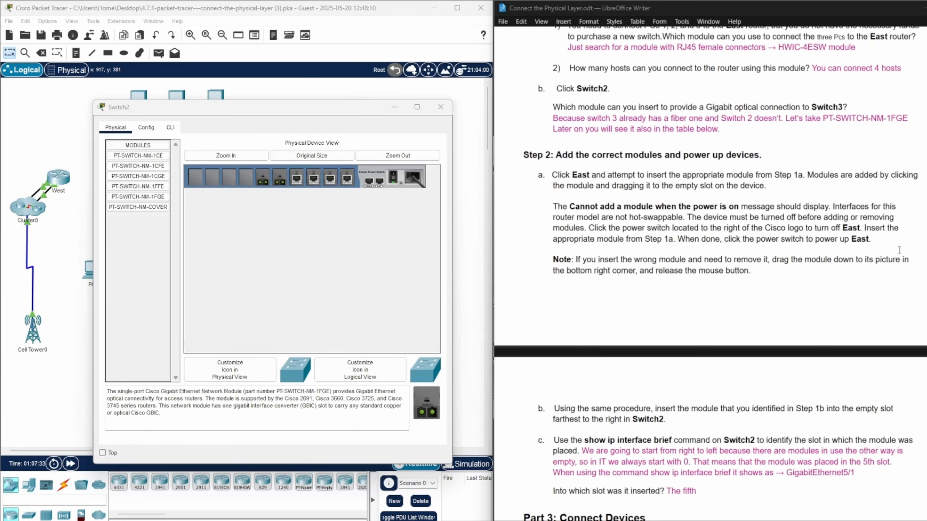
# Step: Read the worksheet's Part 3 cabling guidelines and the table of devices, interfaces and cable types
pyautogui.scroll(-3, 765, 412)
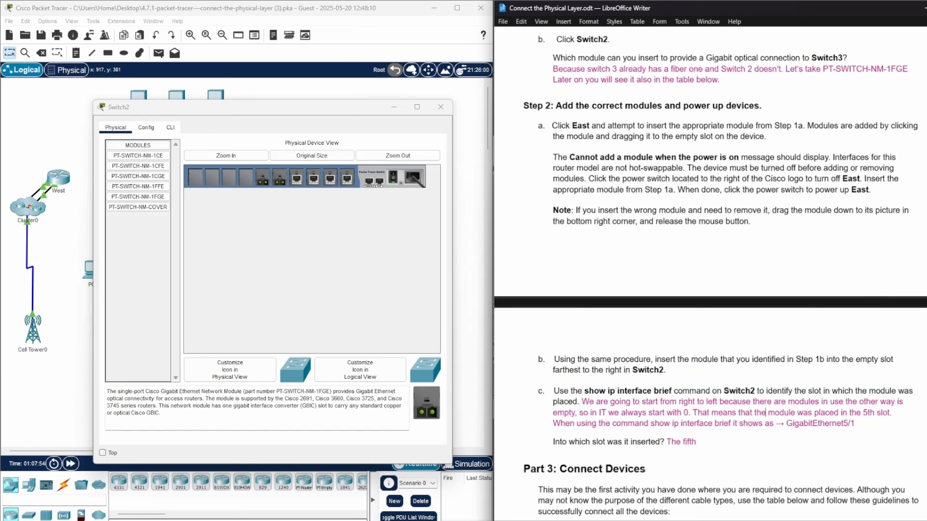
pyautogui.scroll(-1, 709, 274)
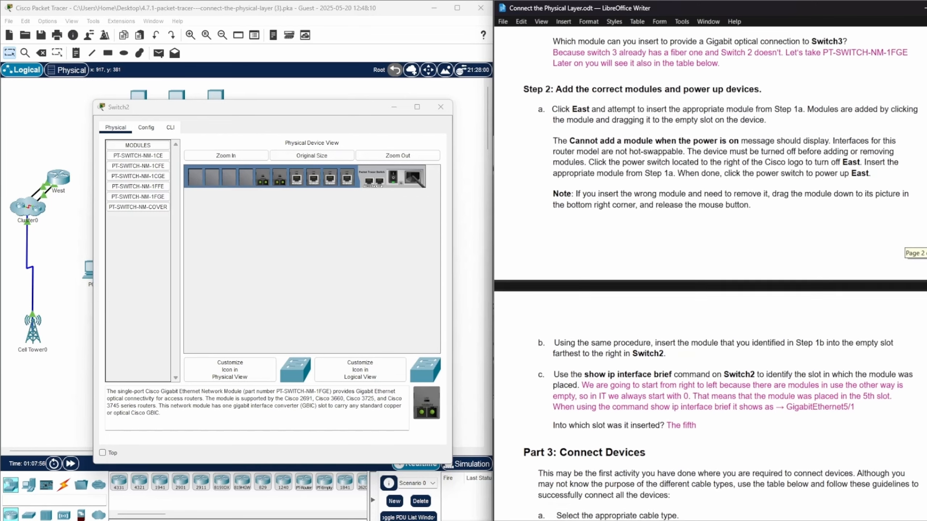
pyautogui.scroll(1, 710, 274)
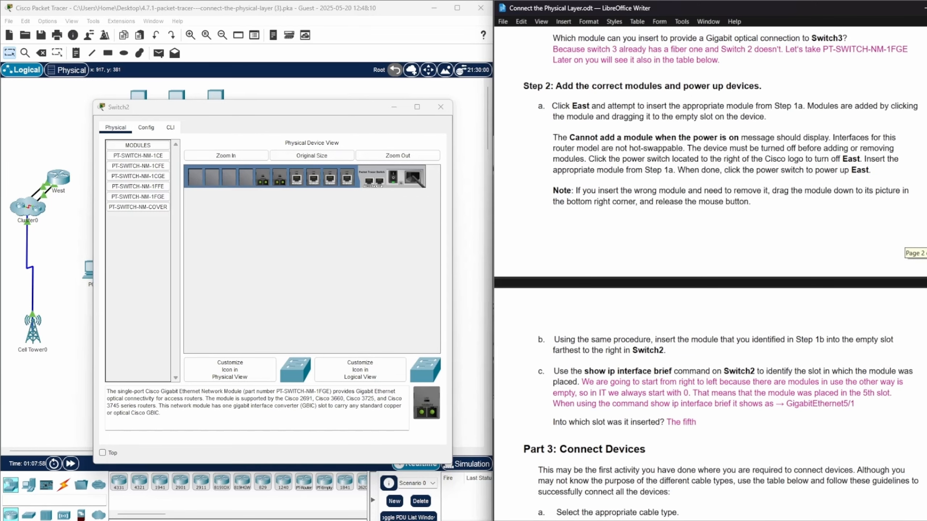
pyautogui.scroll(-2, 766, 343)
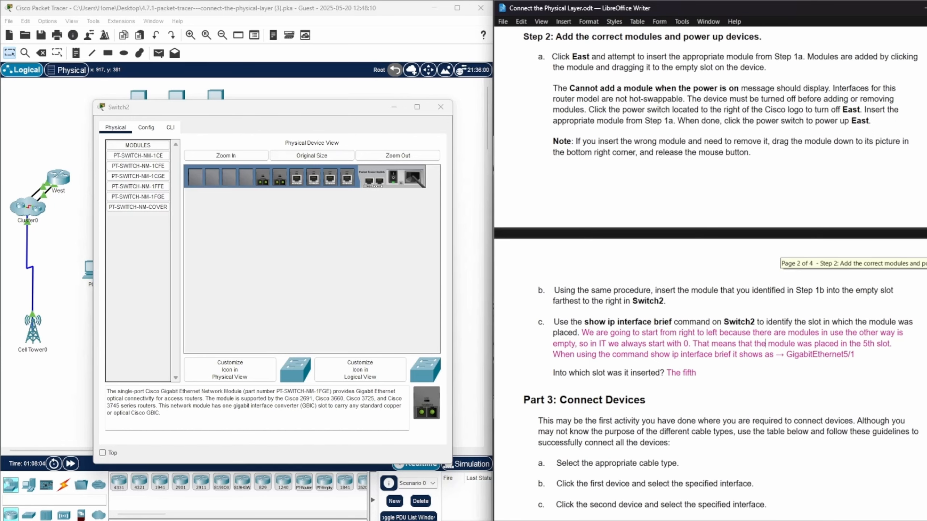
pyautogui.scroll(1, 710, 274)
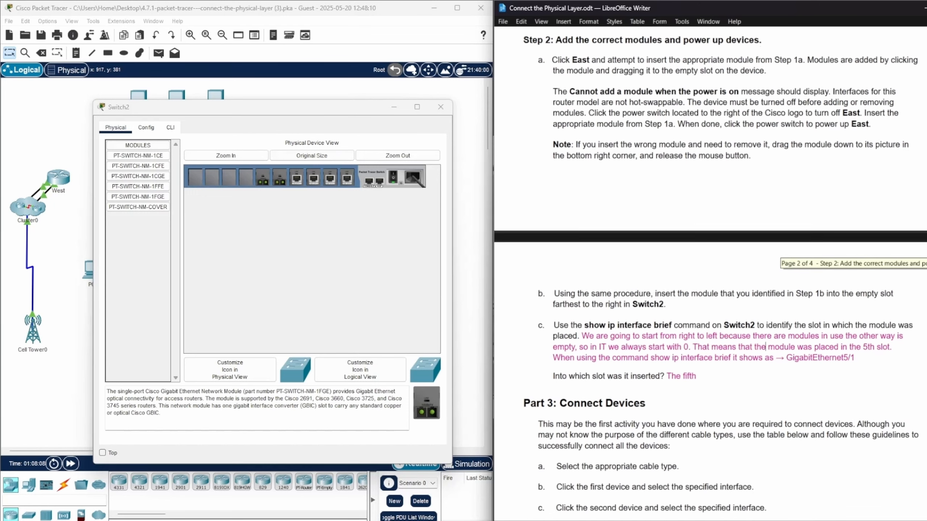
pyautogui.scroll(-3, 710, 273)
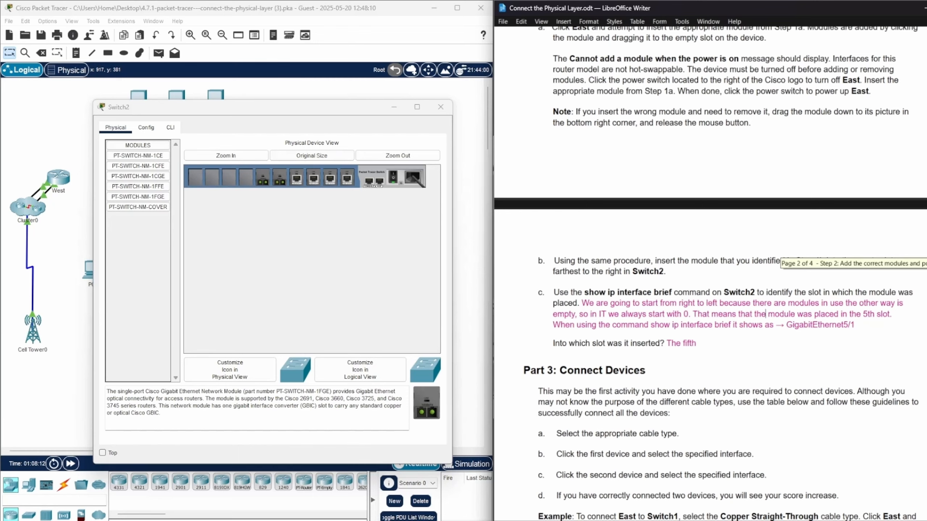
pyautogui.scroll(-5, 710, 274)
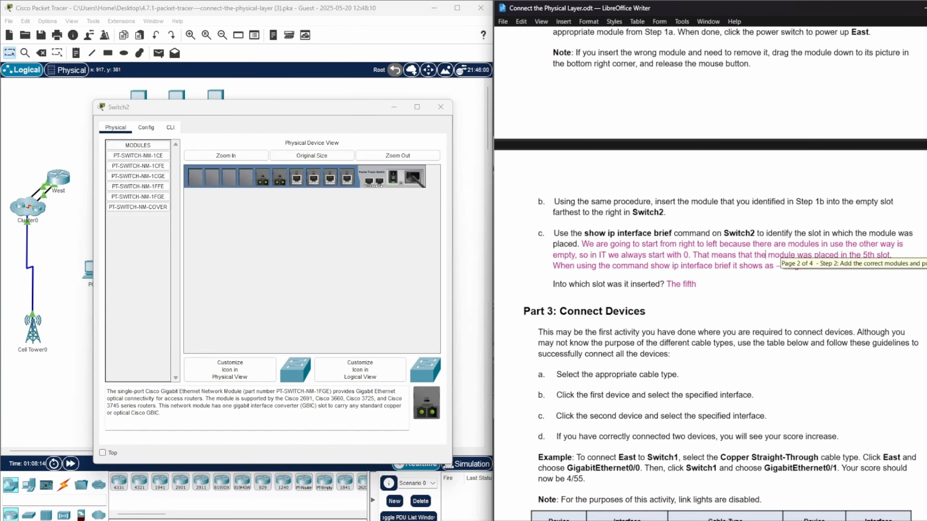
pyautogui.scroll(-19, 710, 274)
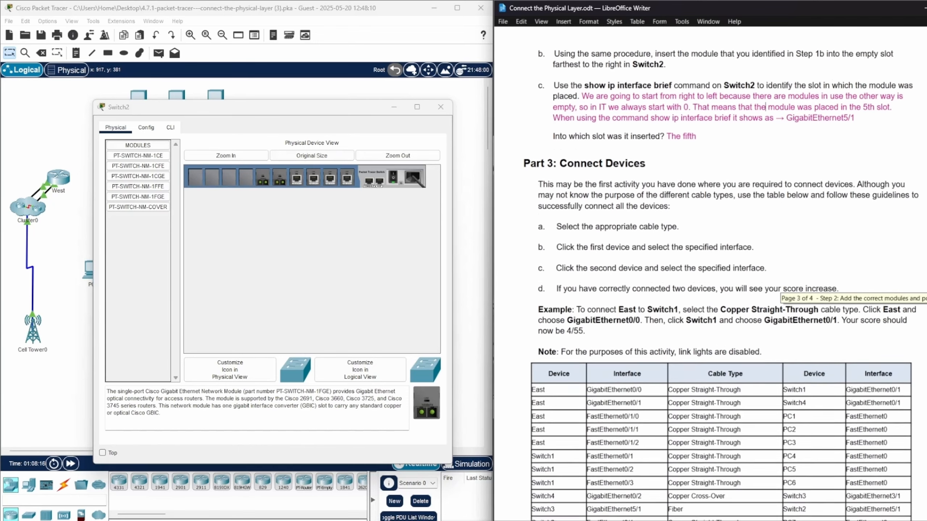
pyautogui.scroll(-1, 710, 274)
pyautogui.scroll(2, 710, 274)
pyautogui.scroll(-1, 710, 274)
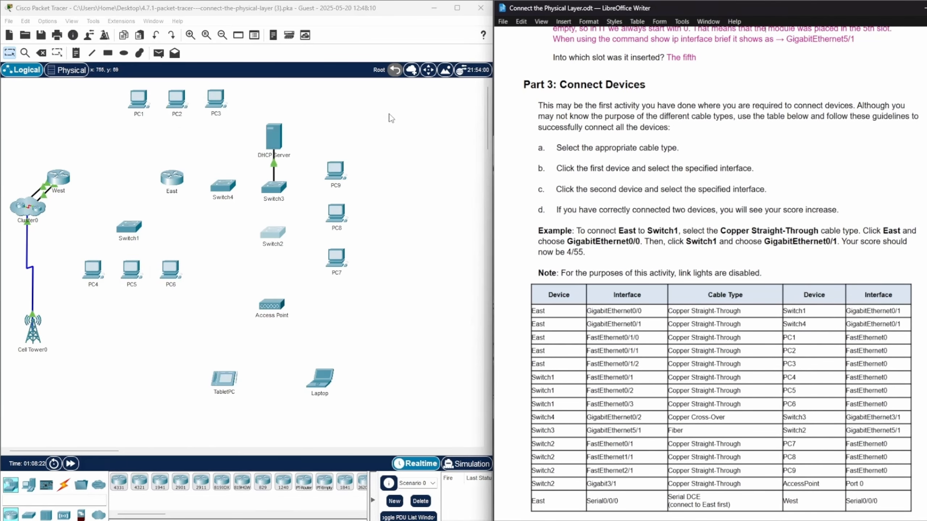
# Step: Choose the Copper Straight-Through cable and highlight the worksheet's first eight table rows, from East–Switch1 to Switch1–PC6
pyautogui.click(393, 107)
pyautogui.click(64, 487)
pyautogui.click(64, 488)
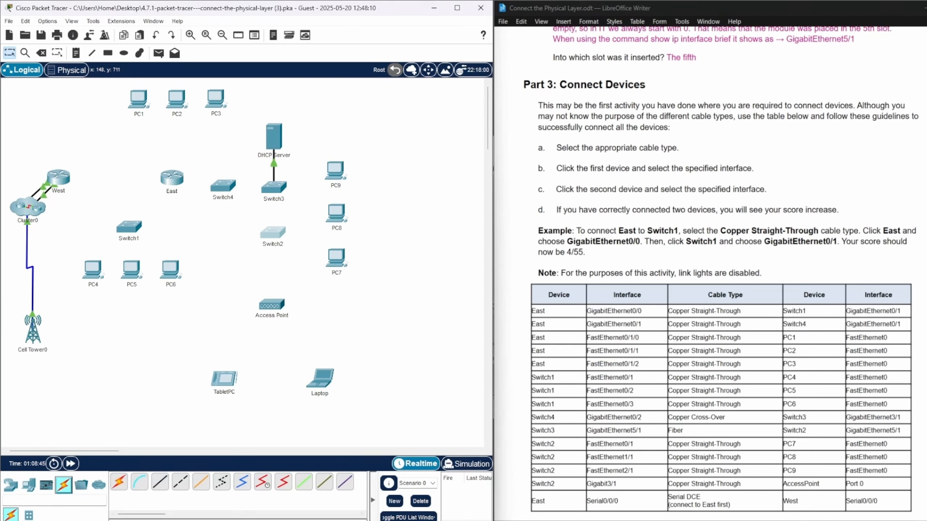
pyautogui.click(159, 486)
pyautogui.click(159, 486)
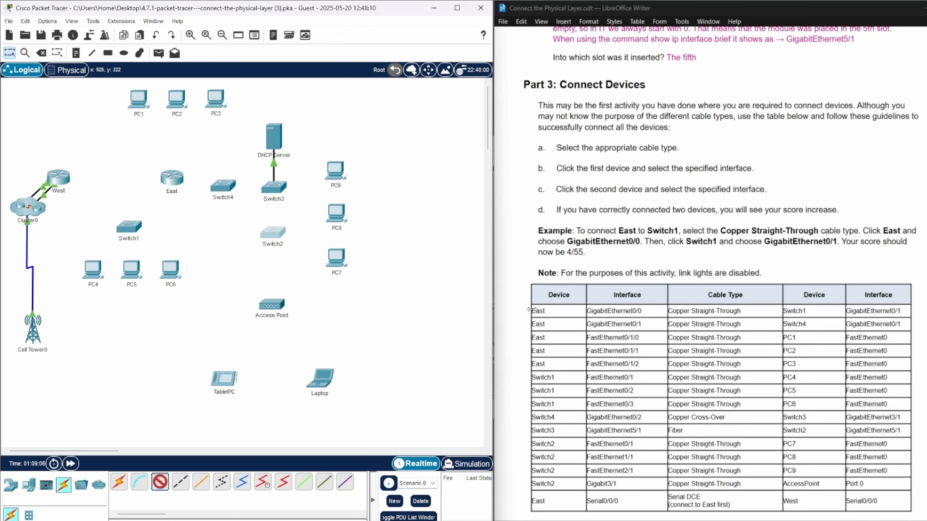
pyautogui.moveTo(529, 311); pyautogui.dragTo(529, 404)
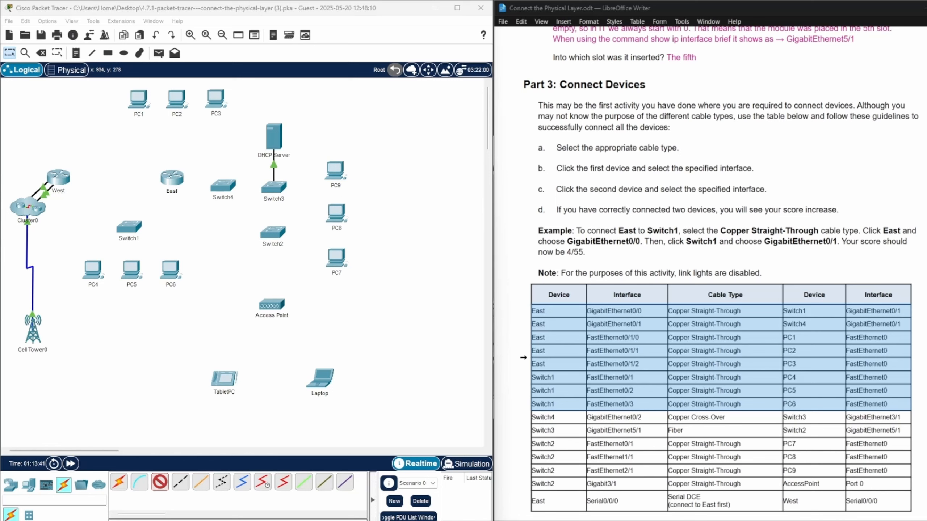
# Step: Connect East's GigabitEthernet0/0 to Switch1's GigabitEthernet0/1 with the Copper Straight-Through cable
pyautogui.click(171, 177)
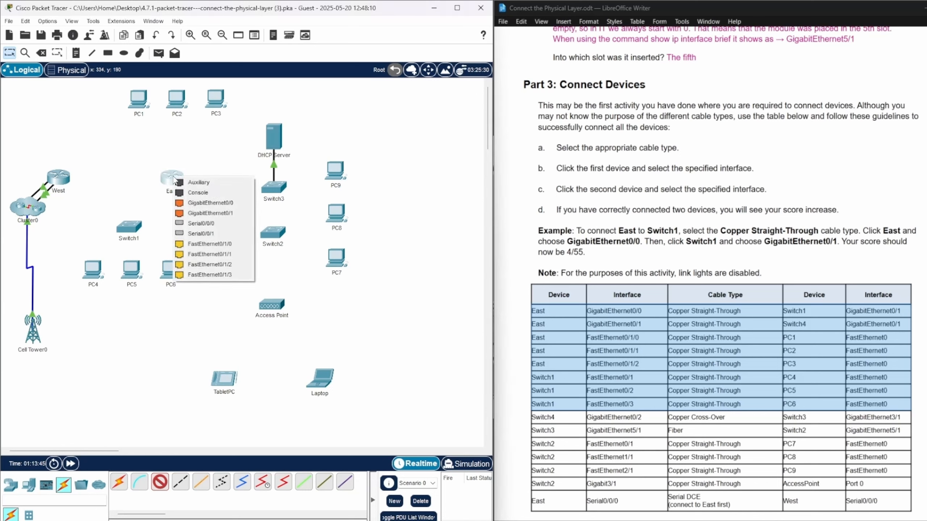
pyautogui.click(218, 205)
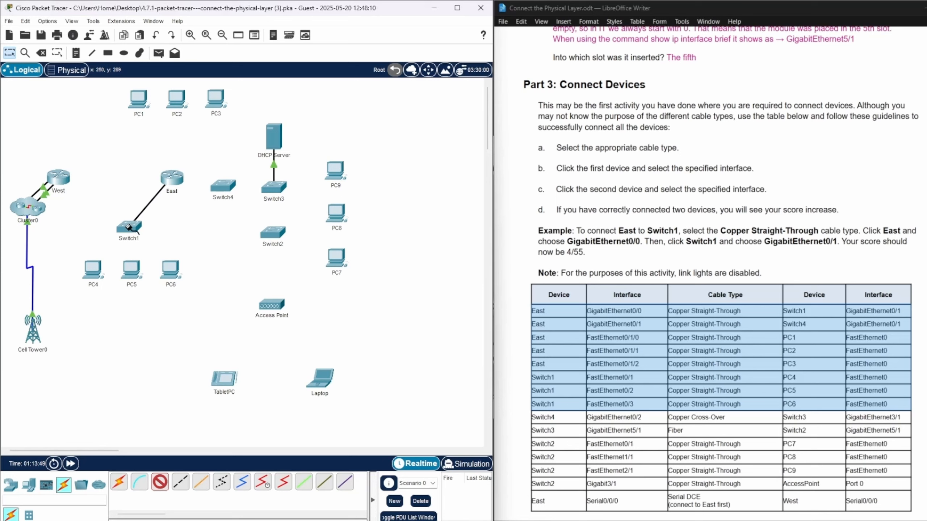
pyautogui.click(129, 228)
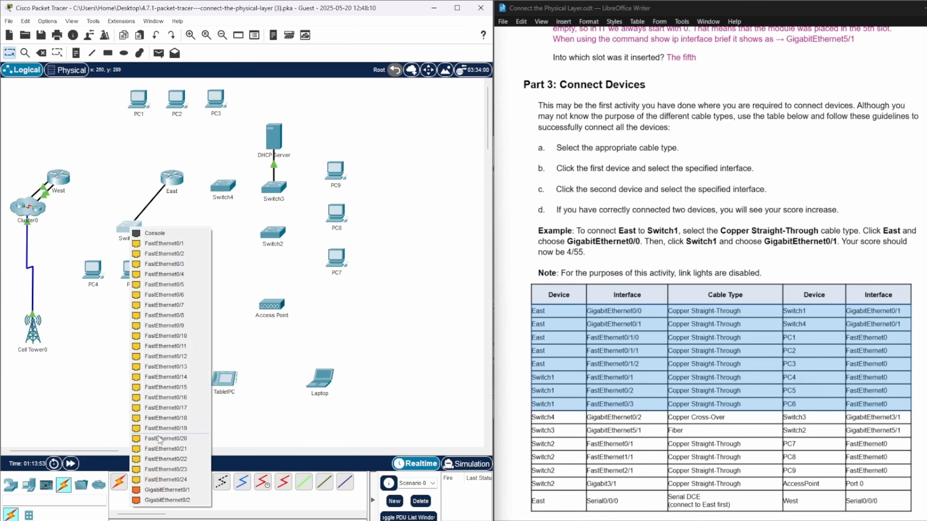
pyautogui.click(169, 489)
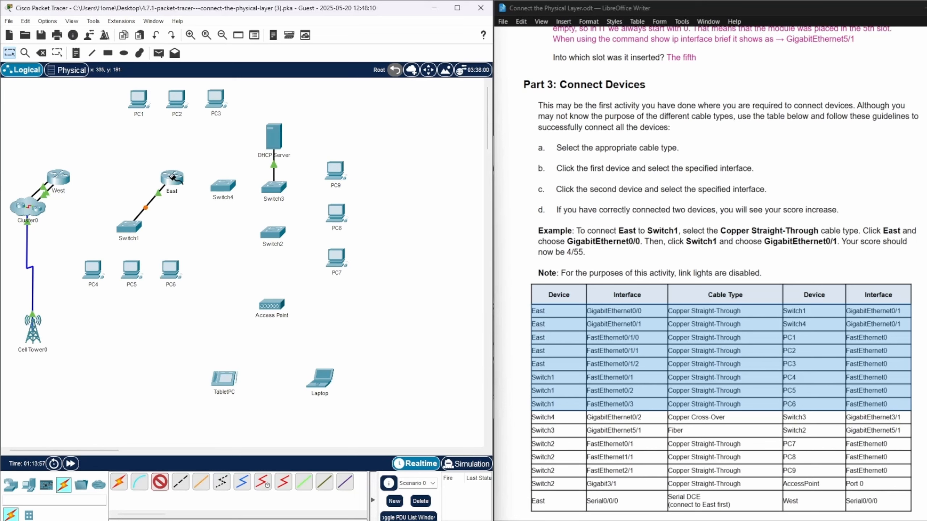
# Step: Connect East's GigabitEthernet0/1 to Switch4's GigabitEthernet0/1 with the Copper Straight-Through cable
pyautogui.click(175, 182)
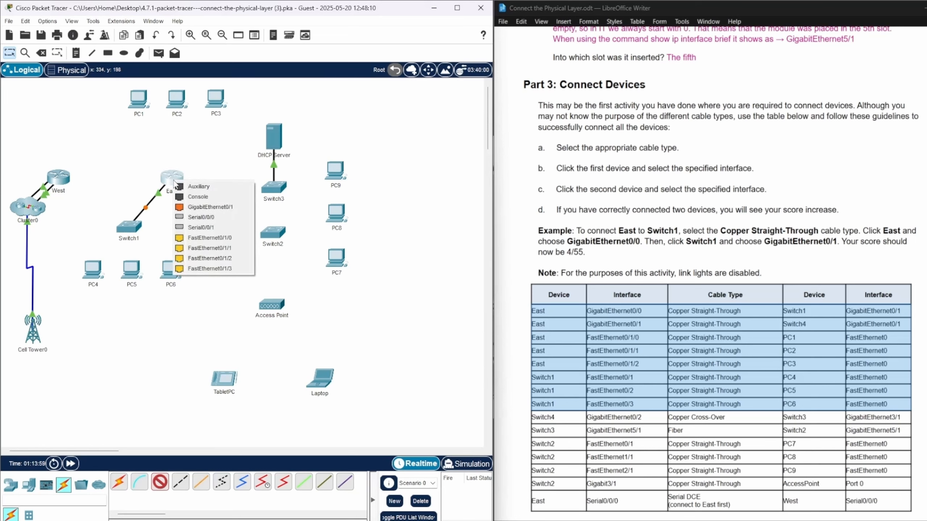
pyautogui.click(208, 207)
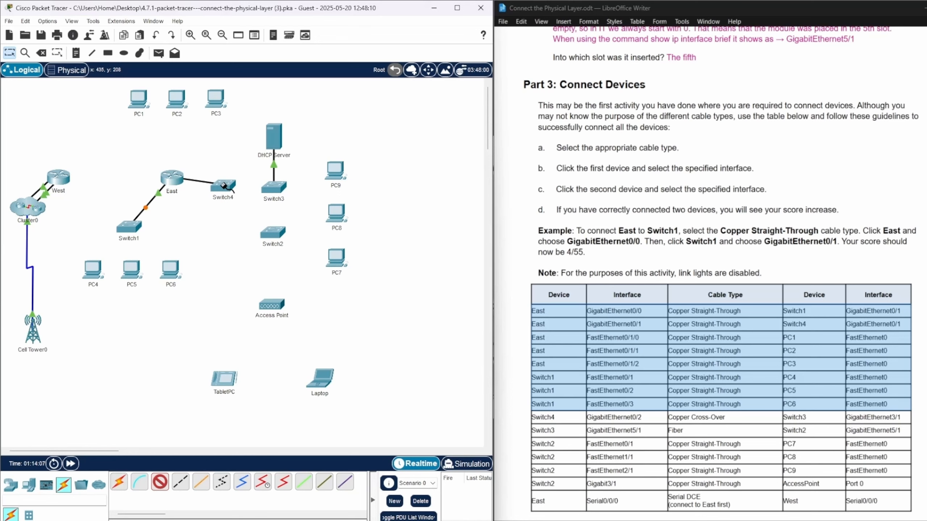
pyautogui.click(224, 185)
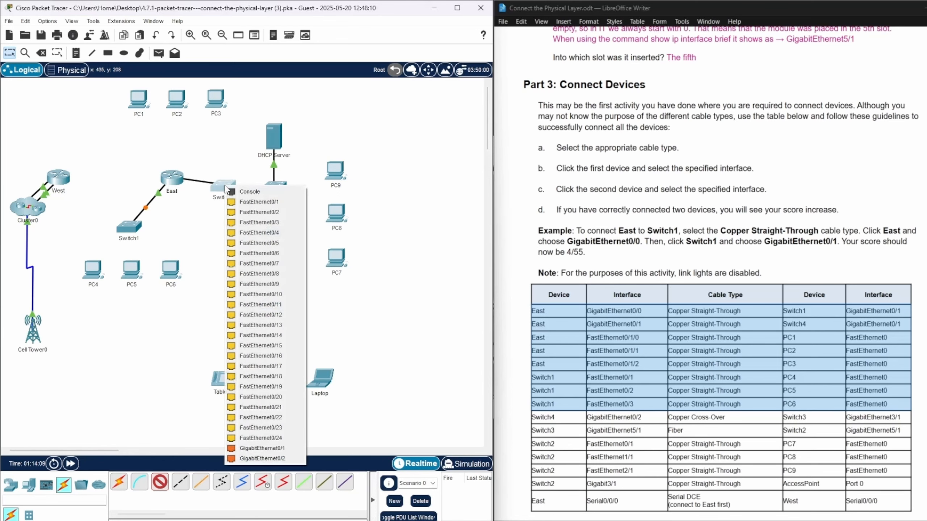
pyautogui.click(264, 448)
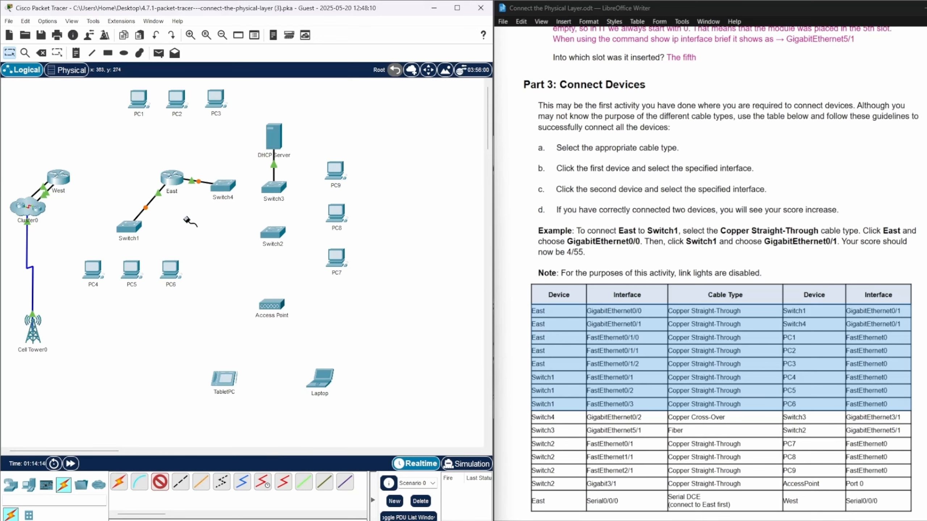
# Step: Connect East's FastEthernet0/1/0 to PC1's FastEthernet0 with the Copper Straight-Through cable
pyautogui.click(171, 176)
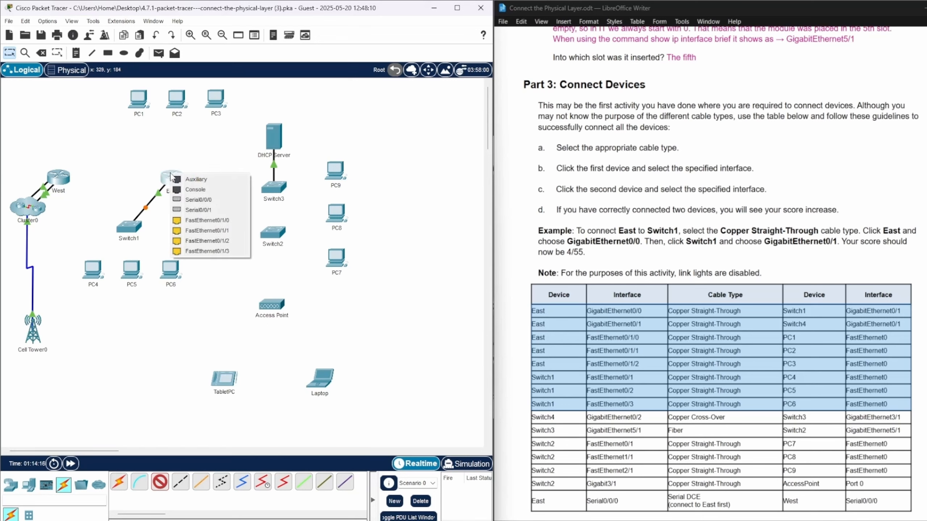
pyautogui.click(219, 221)
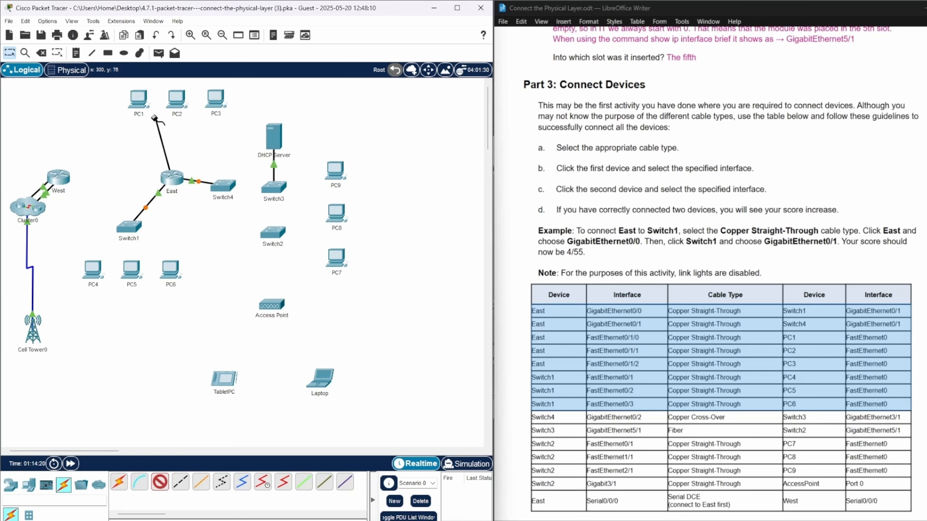
pyautogui.click(144, 97)
# Step: Connect East's FastEthernet0/1/1 to PC2's FastEthernet0 with the Copper Straight-Through cable
pyautogui.click(175, 168)
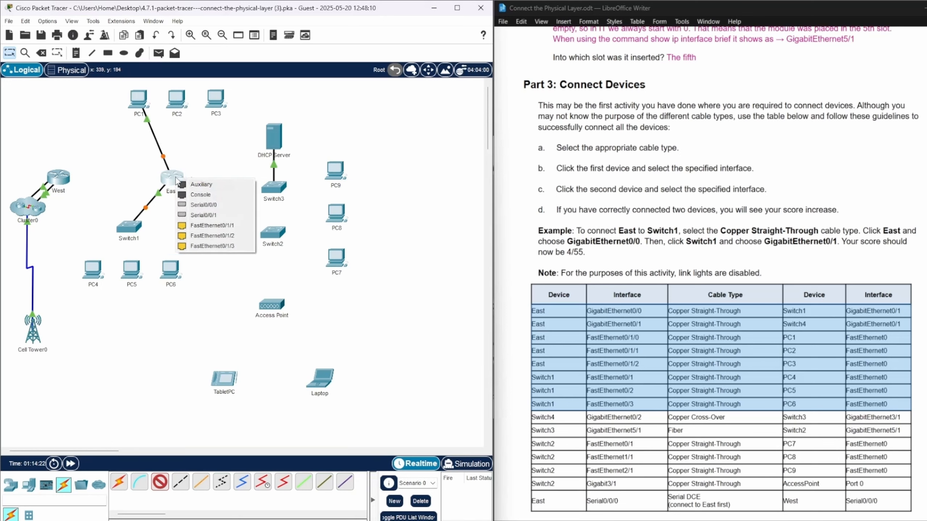
pyautogui.click(228, 231)
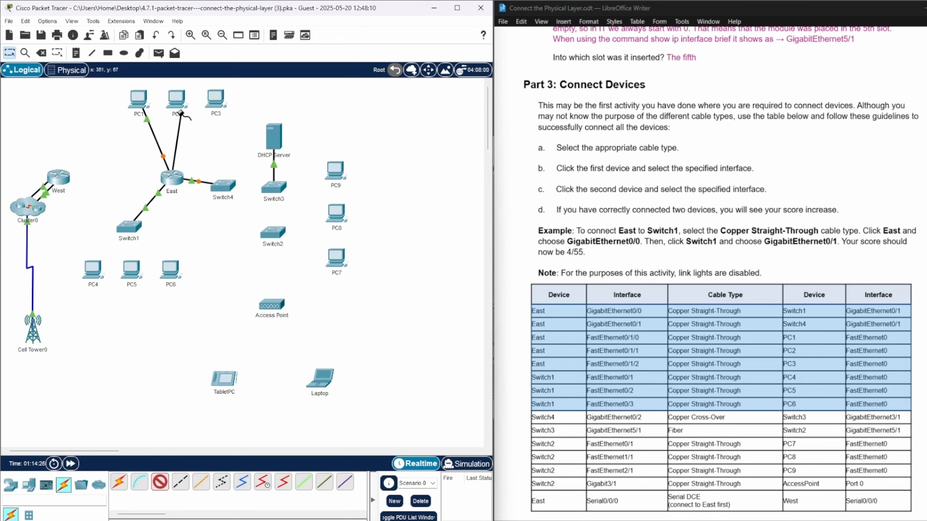
pyautogui.click(176, 99)
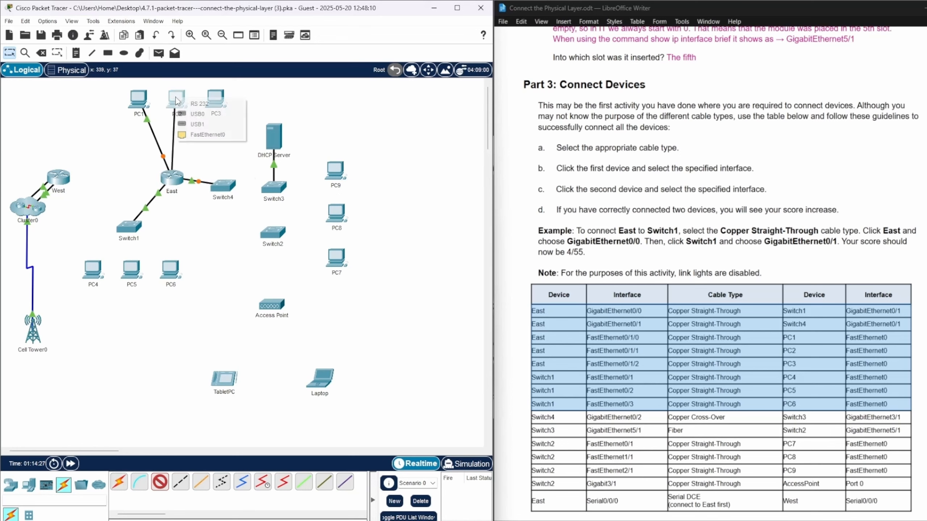
pyautogui.click(207, 135)
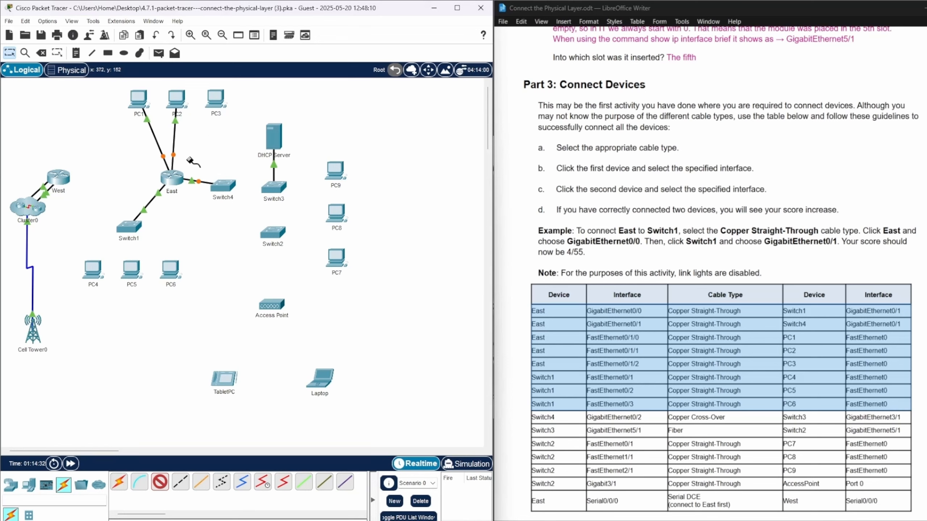
# Step: Connect East's FastEthernet0/1/2 to PC3's FastEthernet0 with the Copper Straight-Through cable
pyautogui.click(176, 178)
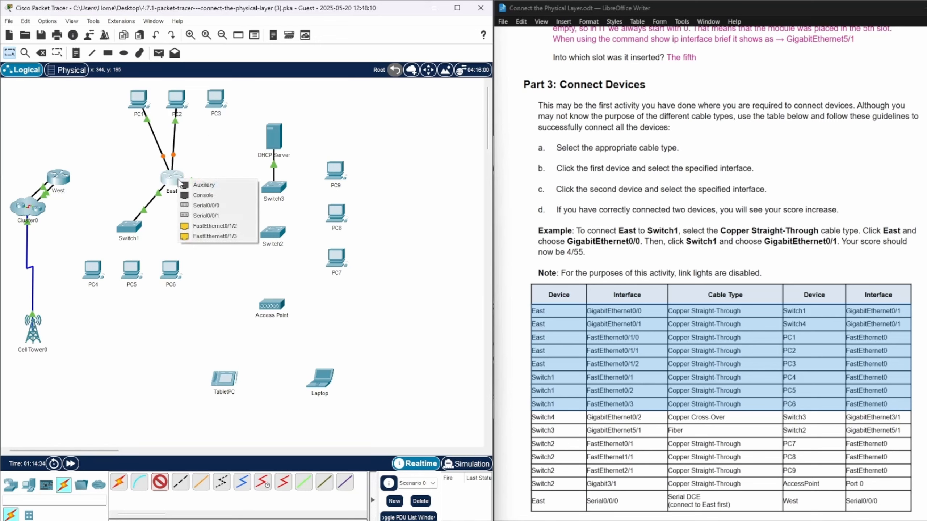
pyautogui.click(228, 226)
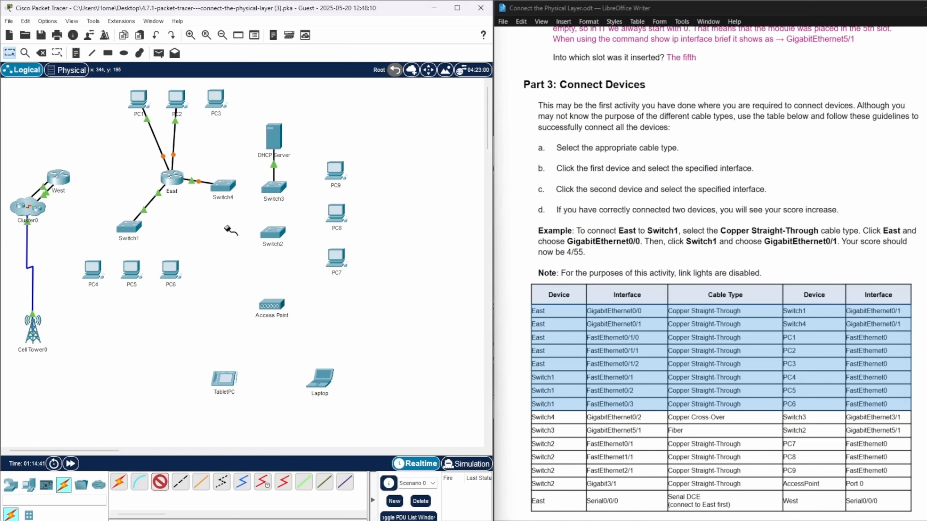
pyautogui.click(225, 100)
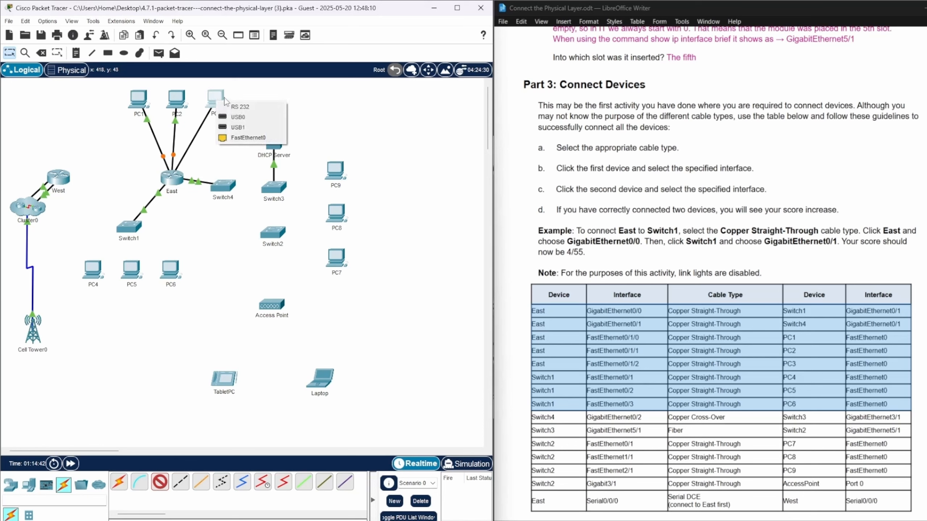
pyautogui.click(240, 140)
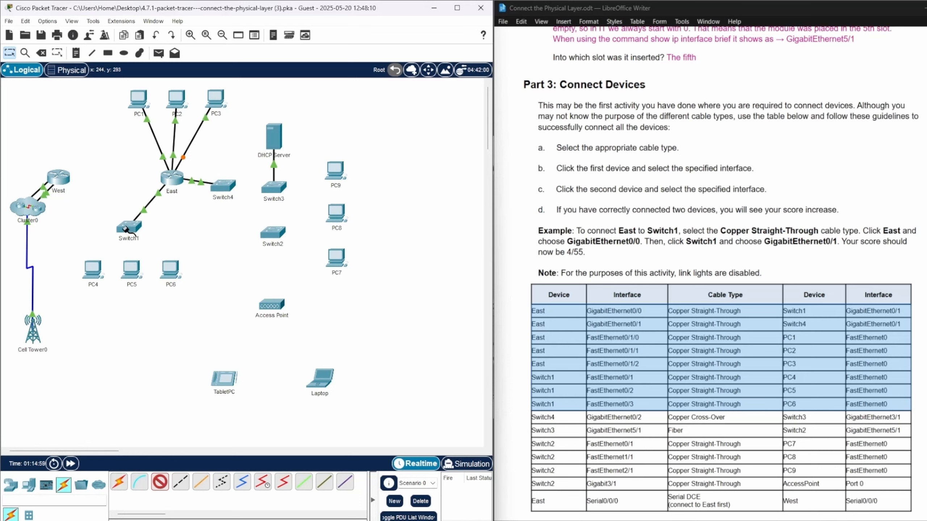
# Step: Connect Switch1's FastEthernet0/1 to PC4's FastEthernet0 with the Copper Straight-Through cable
pyautogui.click(128, 231)
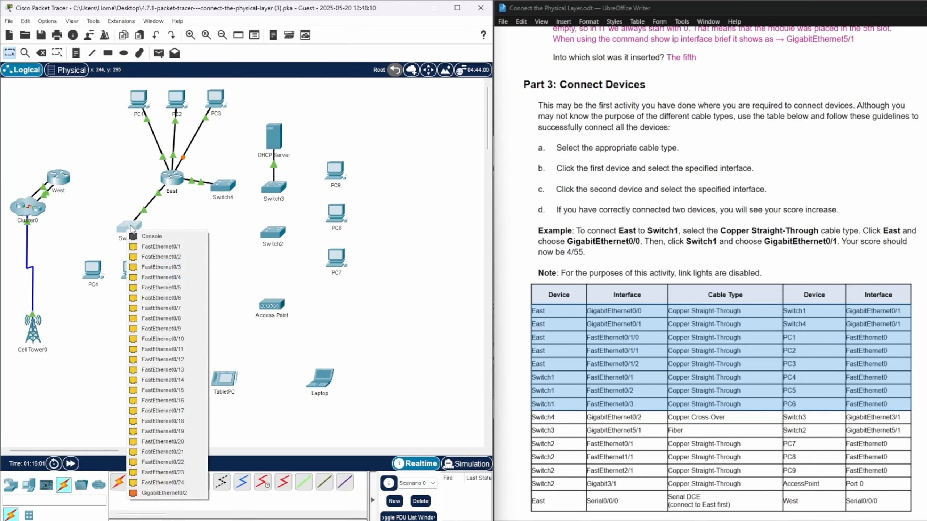
pyautogui.click(169, 247)
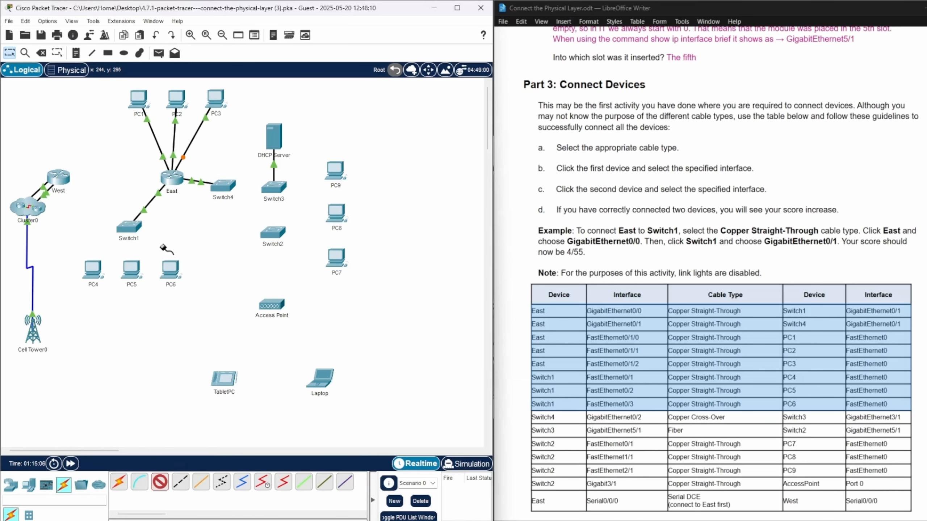
pyautogui.click(97, 270)
pyautogui.click(136, 304)
# Step: Connect Switch1's FastEthernet0/2 to PC5's FastEthernet0 with the Copper Straight-Through cable
pyautogui.click(130, 227)
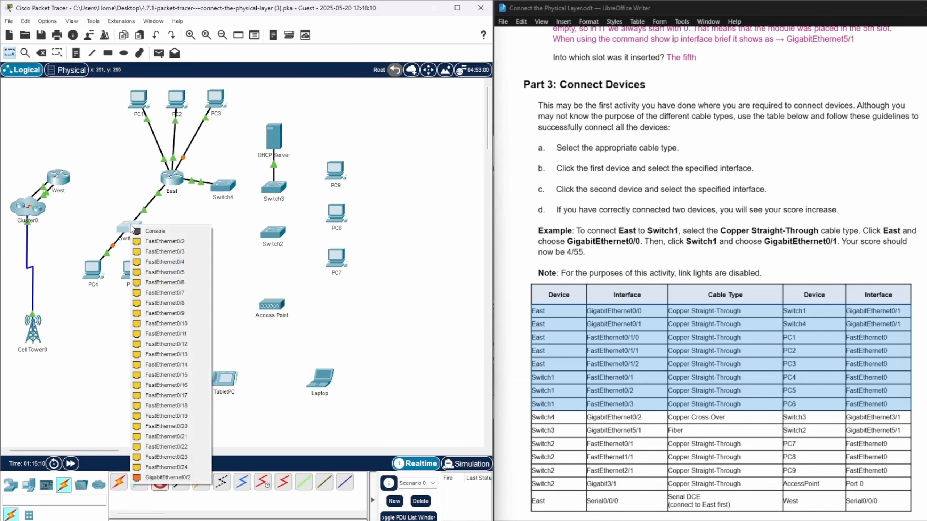
pyautogui.click(152, 241)
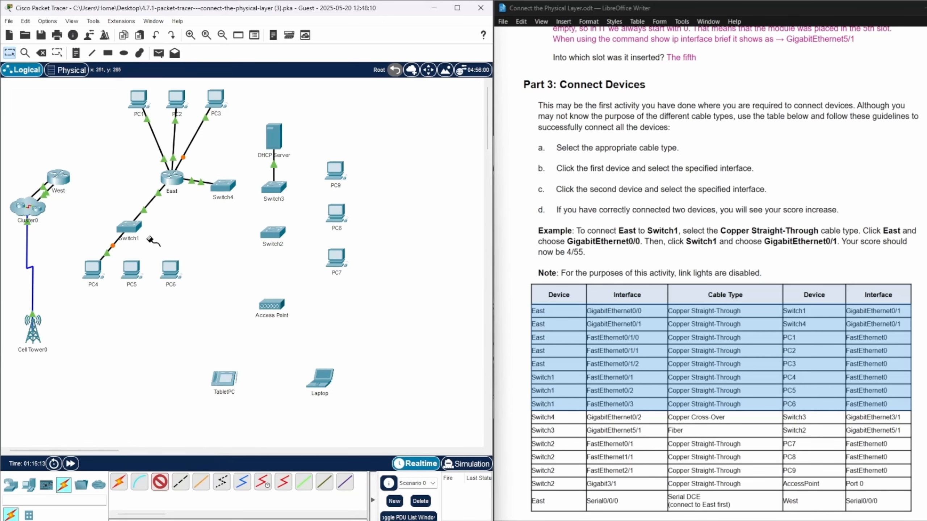
pyautogui.click(132, 271)
pyautogui.click(158, 311)
# Step: Connect Switch1's FastEthernet0/3 to PC6's FastEthernet0 with the Copper Straight-Through cable
pyautogui.click(135, 230)
pyautogui.click(172, 243)
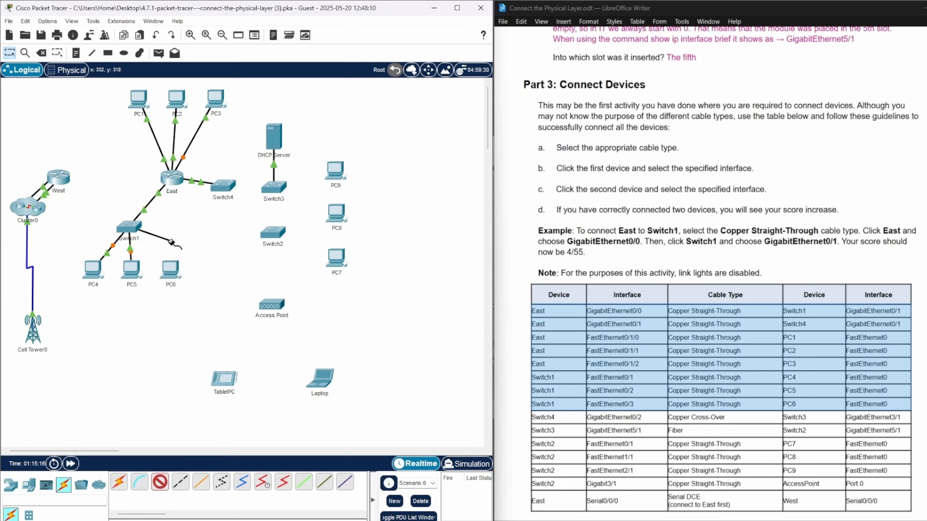
pyautogui.click(170, 270)
pyautogui.click(190, 309)
# Step: Highlight the worksheet's four Switch2 table rows, from Switch2–PC7 to Switch2–AccessPoint
pyautogui.click(528, 443)
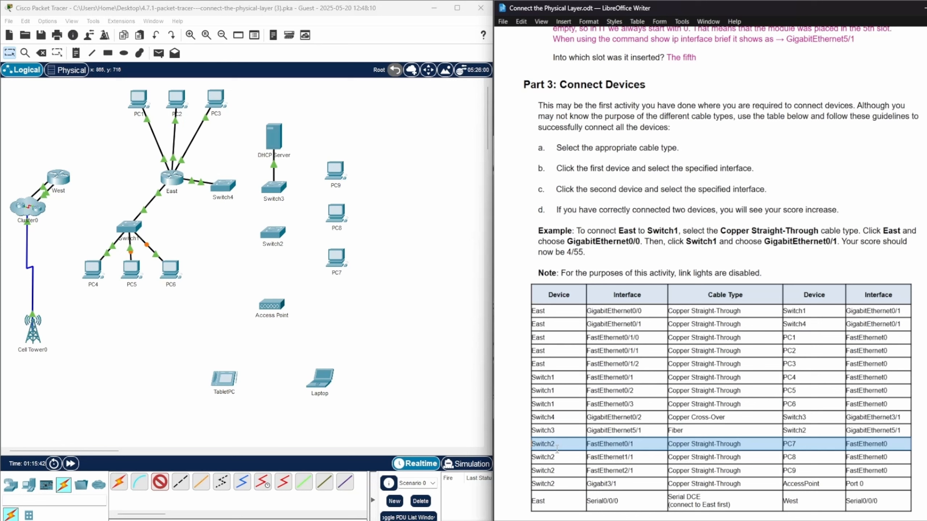
pyautogui.click(518, 447)
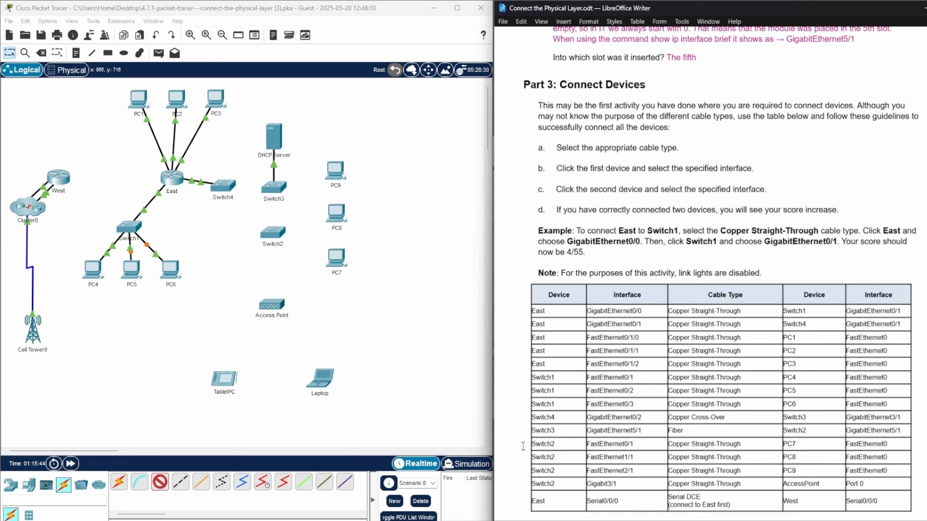
pyautogui.moveTo(526, 444); pyautogui.dragTo(877, 481)
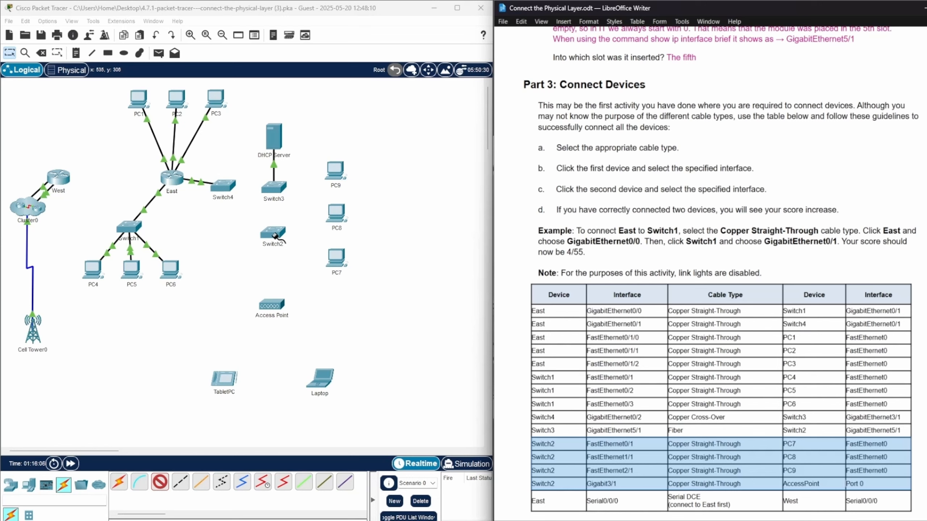
# Step: Connect Switch2's FastEthernet0/1 to PC7's FastEthernet0 with the Copper Straight-Through cable
pyautogui.click(275, 236)
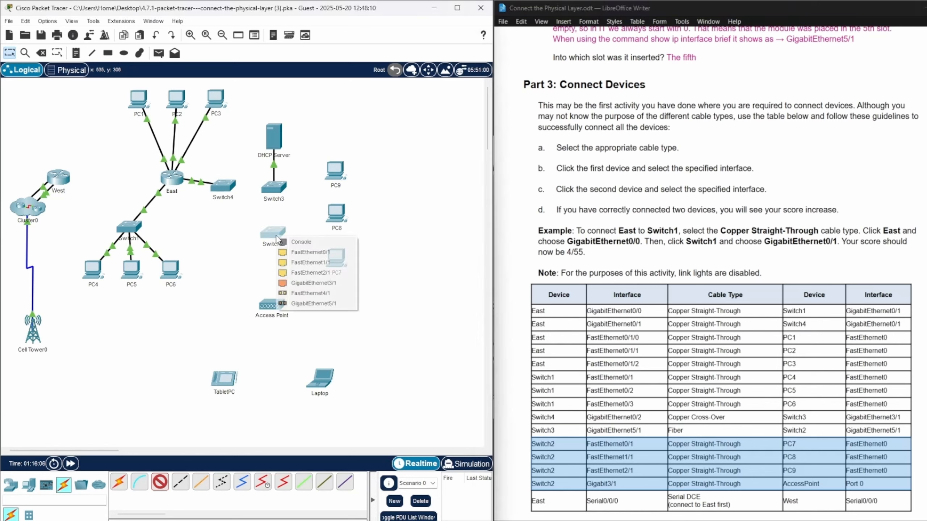
pyautogui.click(303, 251)
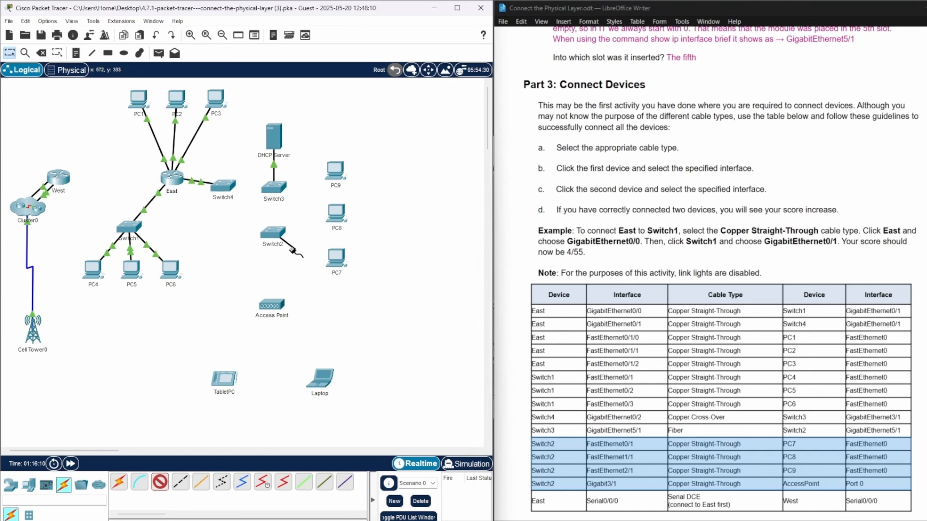
pyautogui.click(334, 257)
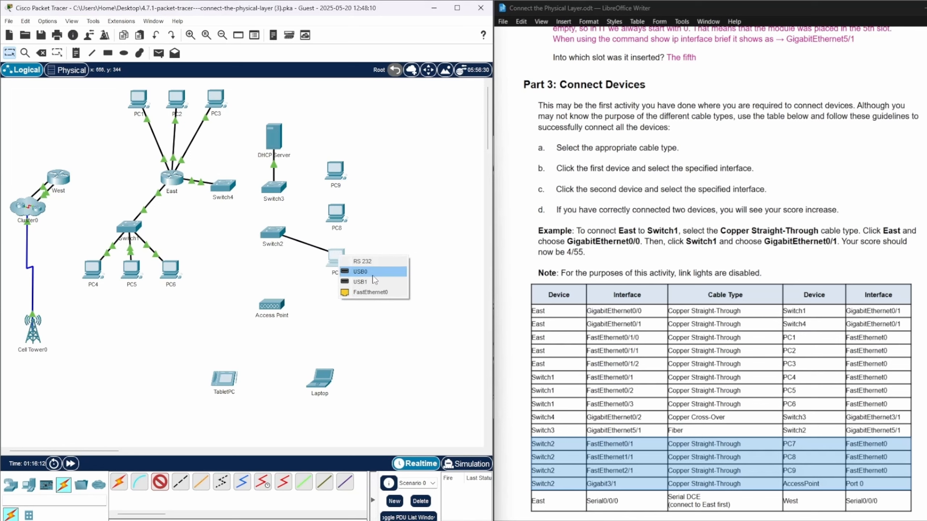
pyautogui.click(377, 298)
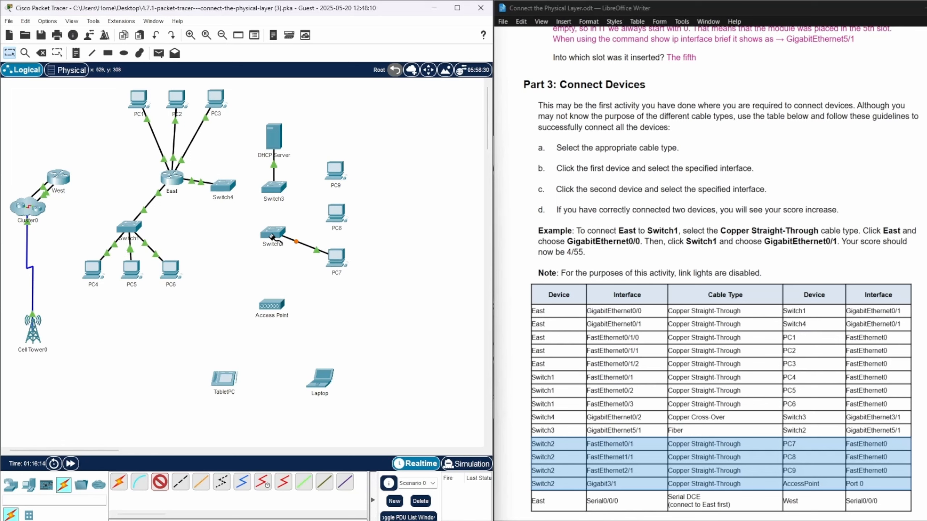
# Step: Connect Switch2's FastEthernet1/1 to PC8's FastEthernet0 with the Copper Straight-Through cable
pyautogui.click(274, 238)
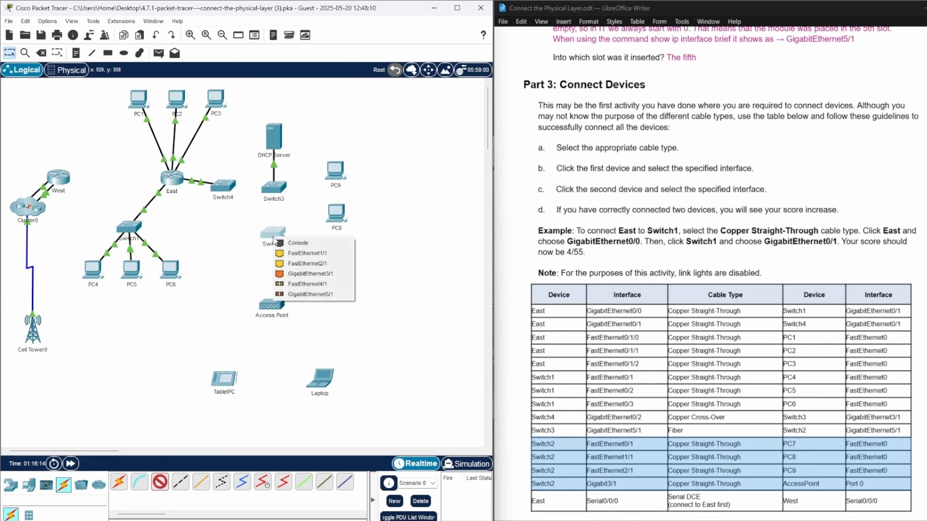
pyautogui.click(302, 256)
pyautogui.click(338, 215)
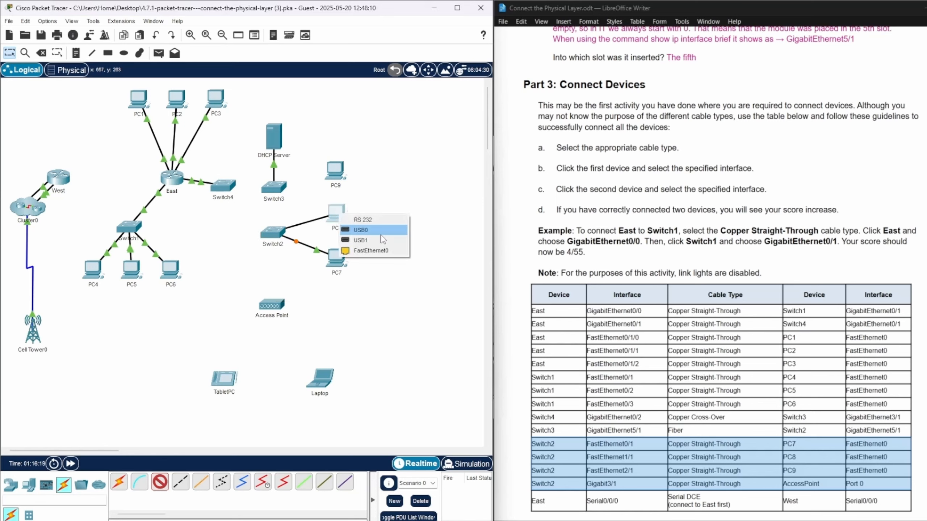
pyautogui.click(388, 251)
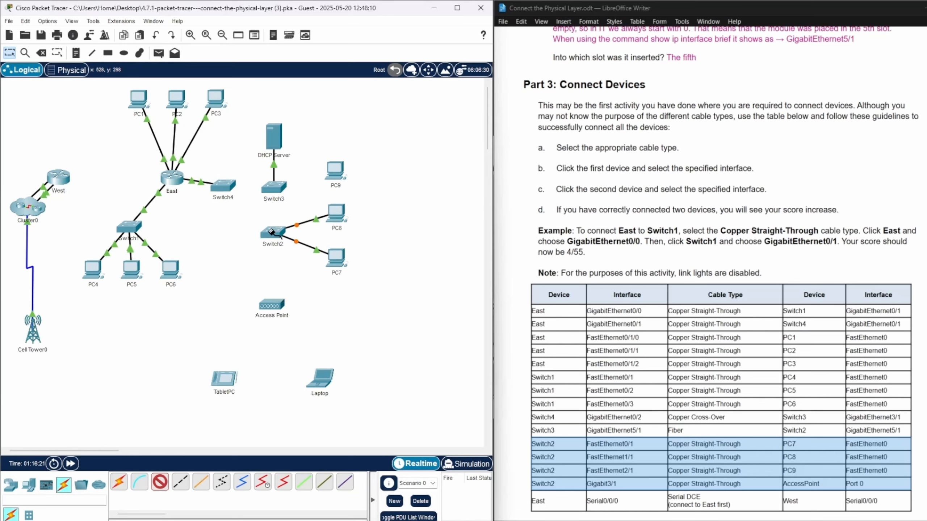
# Step: Connect Switch2's FastEthernet2/1 to PC9's FastEthernet0 with the Copper Straight-Through cable and leave the cable tool
pyautogui.click(271, 232)
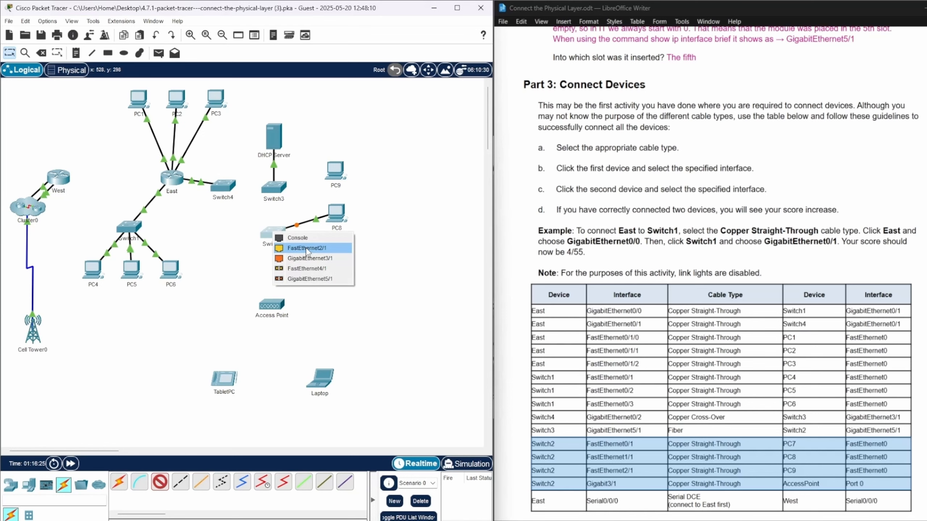
pyautogui.click(306, 248)
pyautogui.click(339, 170)
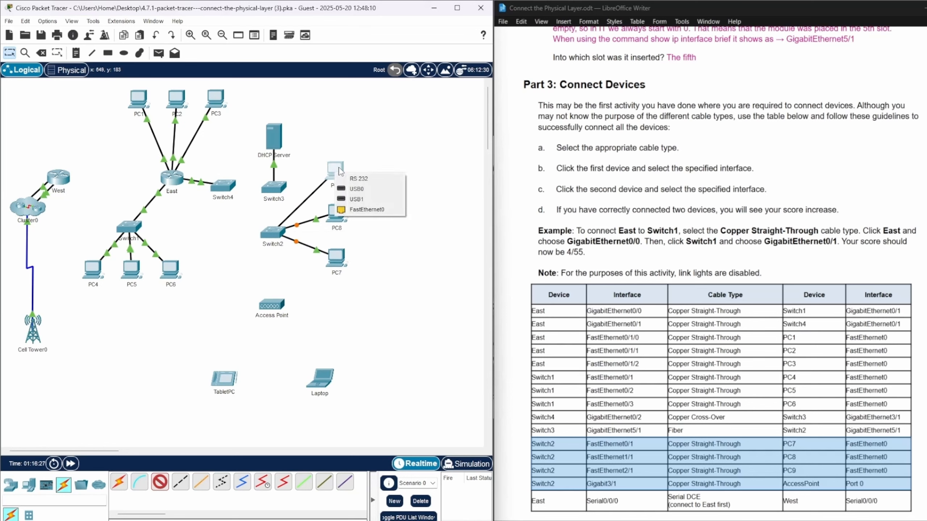
pyautogui.click(383, 210)
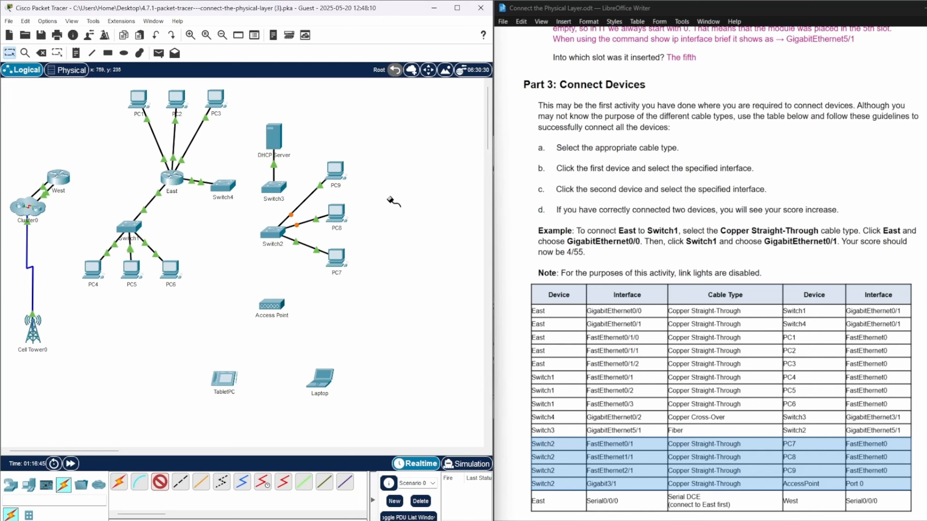
pyautogui.press('Escape')
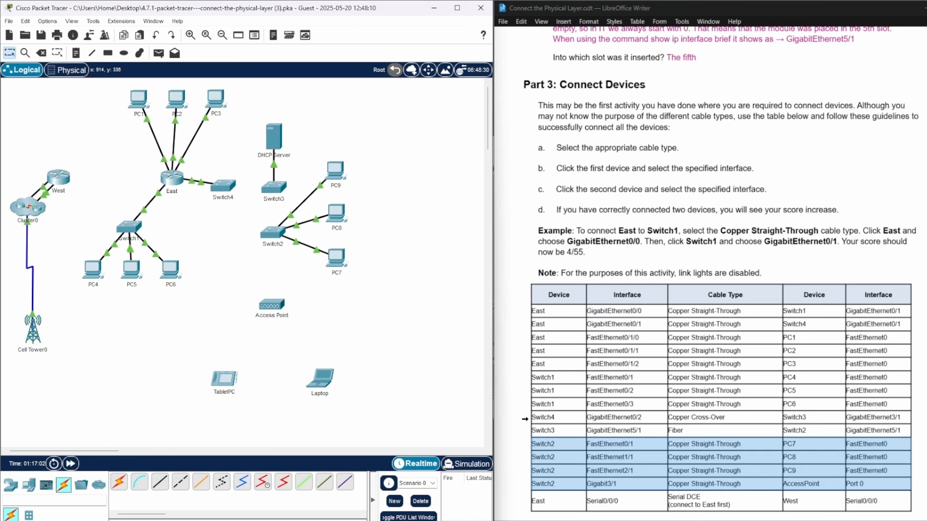
# Step: Connect Switch4's GigabitEthernet0/2 to Switch3's GigabitEthernet3/1 with a Copper Cross-Over cable
pyautogui.click(182, 484)
pyautogui.click(219, 189)
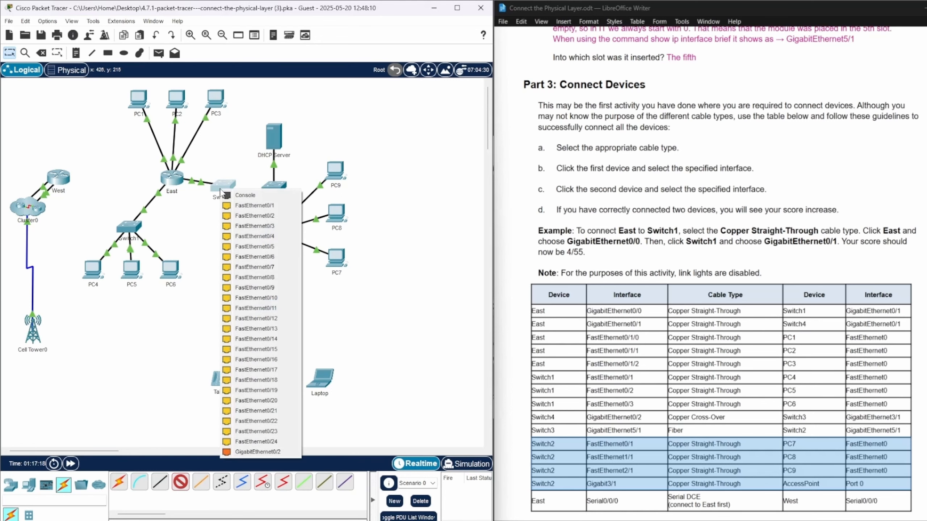
pyautogui.click(277, 451)
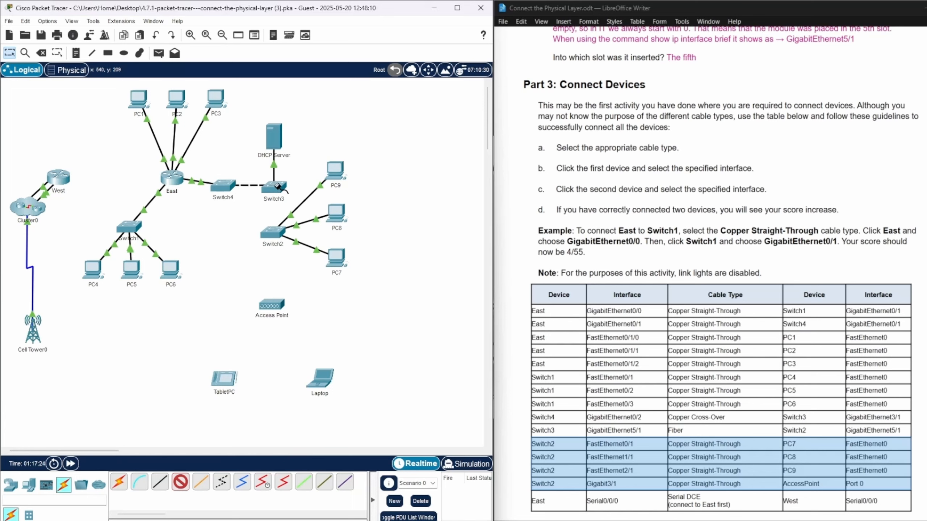
pyautogui.click(278, 187)
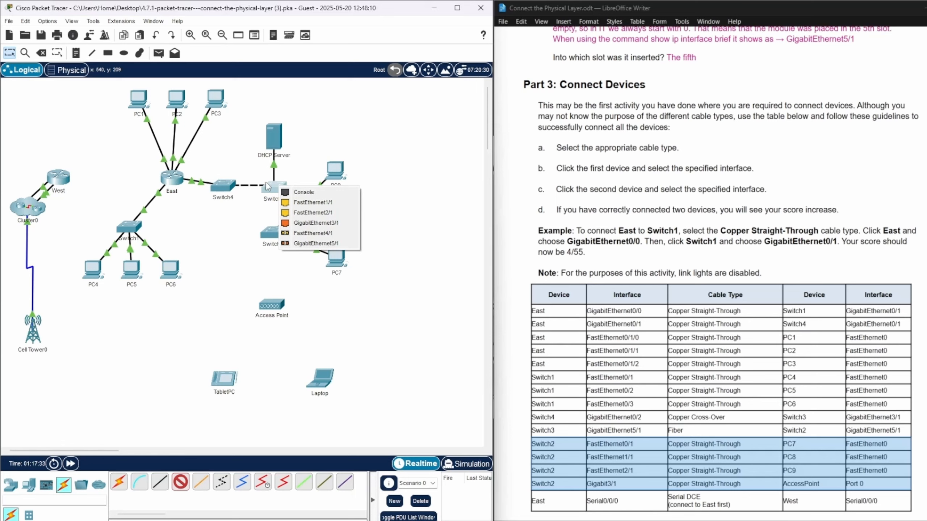
pyautogui.click(324, 223)
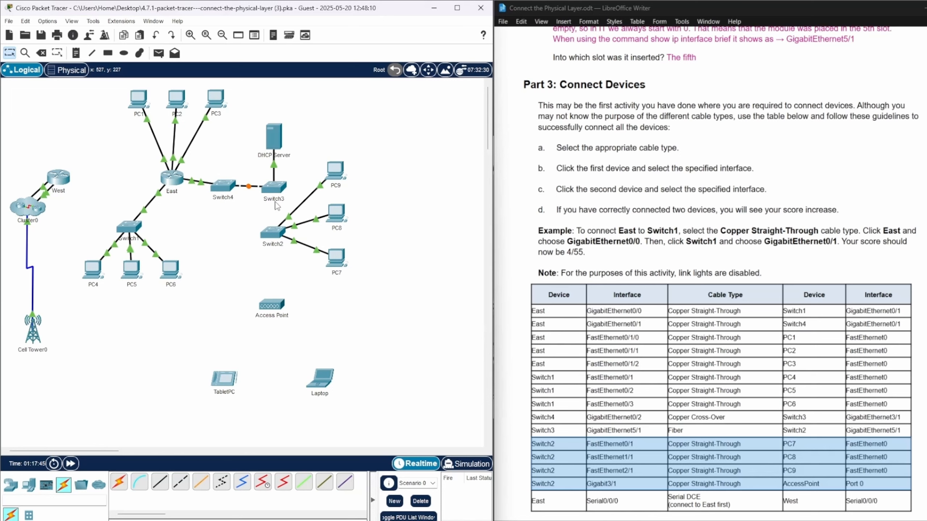
# Step: Connect Switch3's GigabitEthernet5/1 to Switch2's GigabitEthernet5/1 with a Fiber cable
pyautogui.click(202, 485)
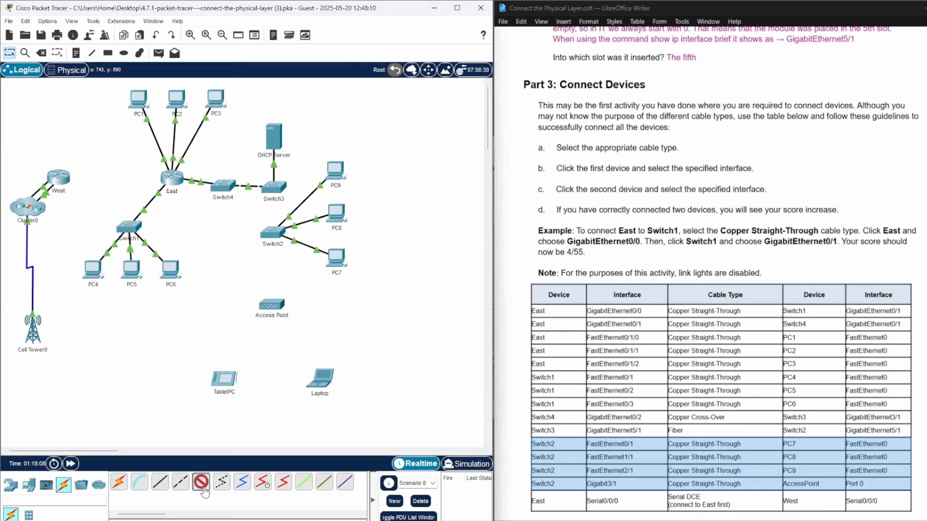
pyautogui.click(275, 188)
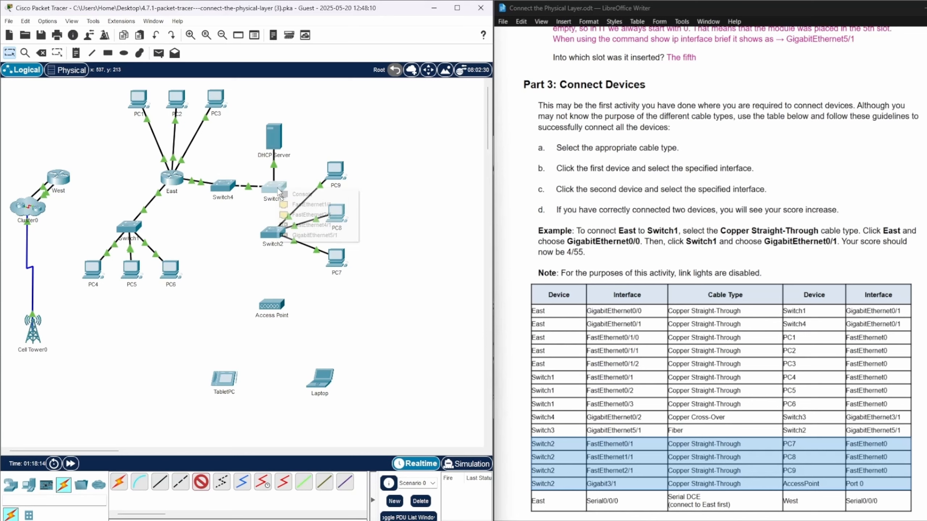
pyautogui.click(318, 235)
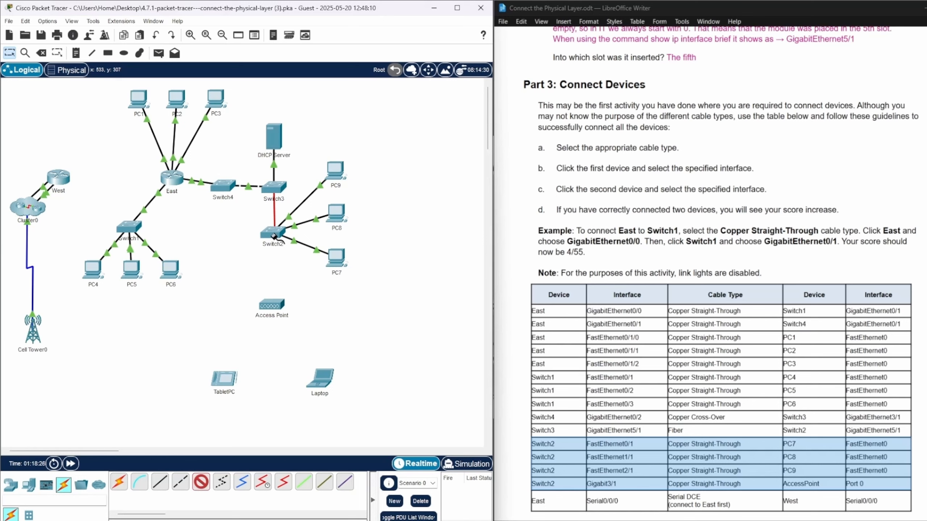
pyautogui.click(274, 236)
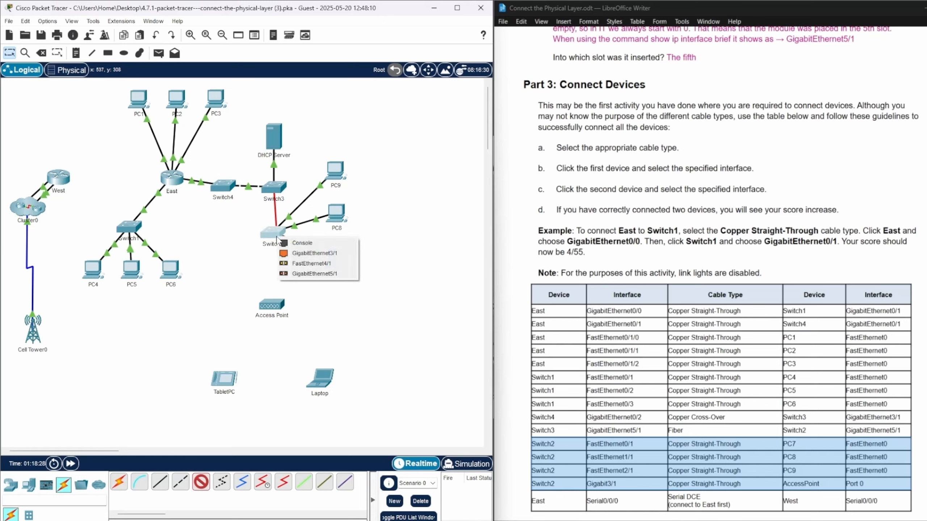
pyautogui.click(293, 274)
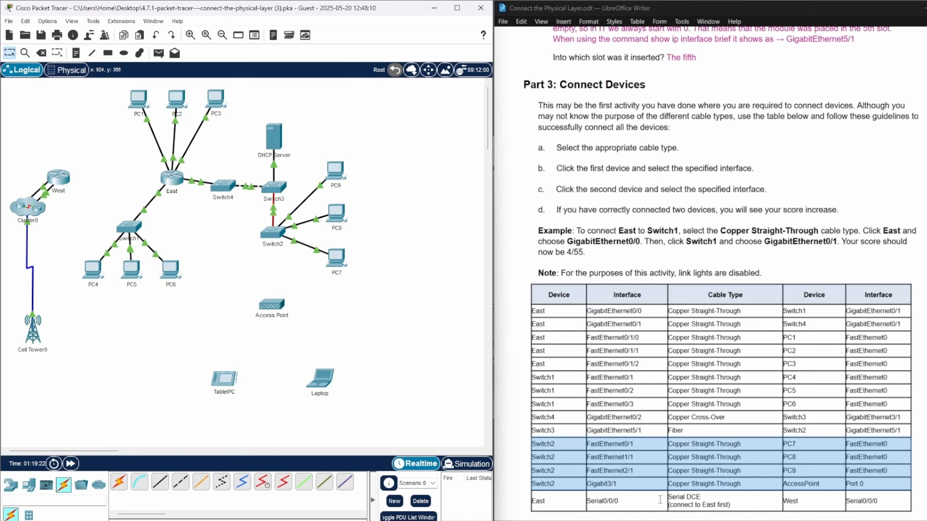
# Step: Connect East's Serial0/0/0 to West's Serial0/0/0 with a Serial DCE cable, starting at East
pyautogui.click(692, 496)
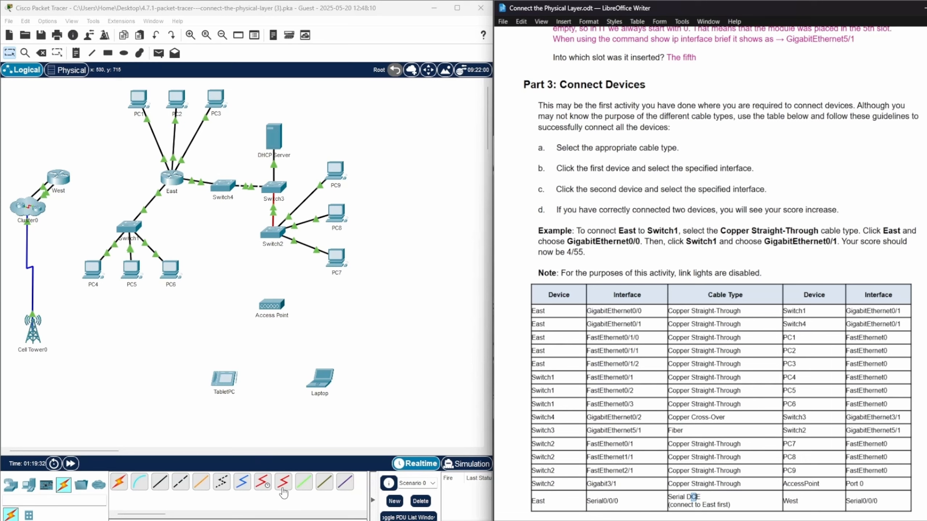
pyautogui.click(264, 483)
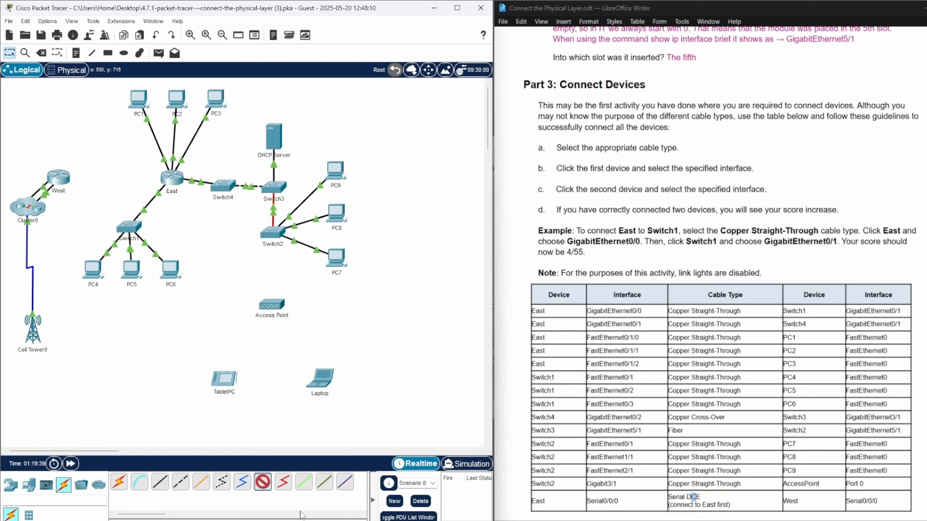
pyautogui.click(165, 179)
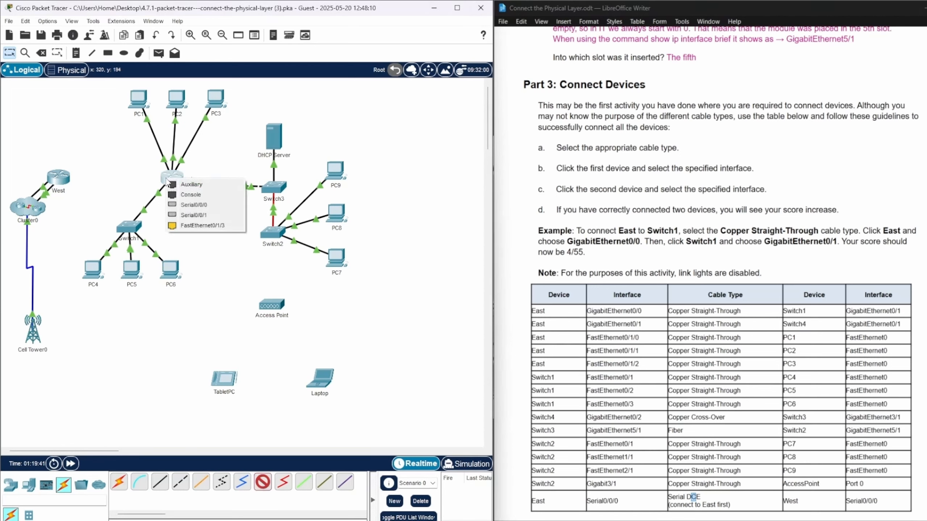
pyautogui.click(192, 206)
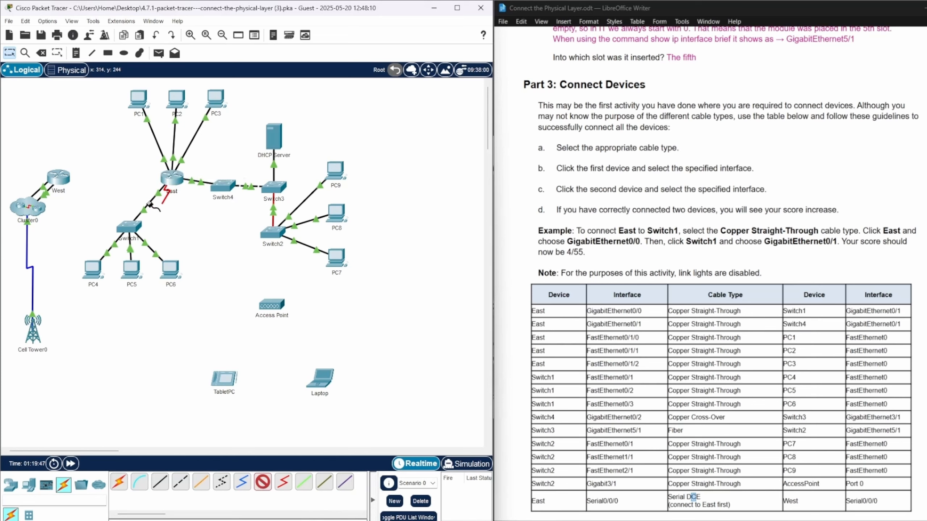
pyautogui.click(61, 178)
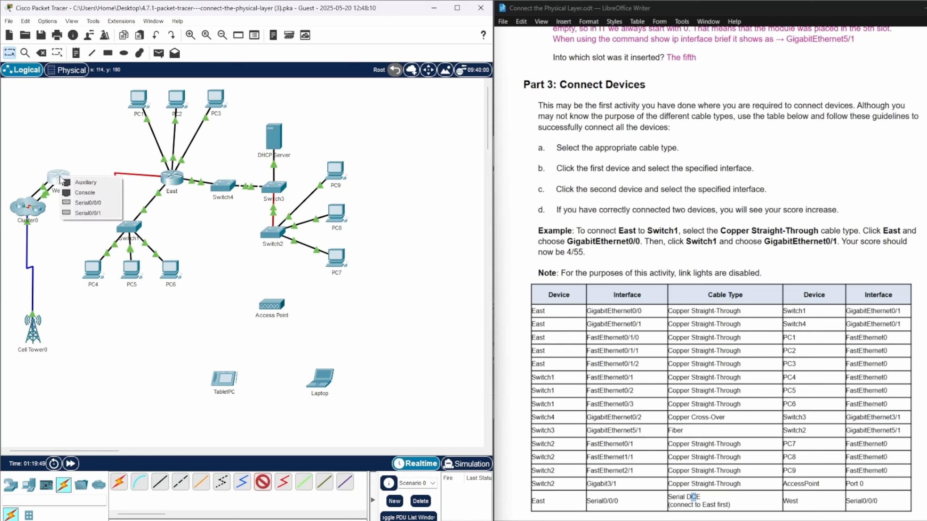
pyautogui.click(78, 204)
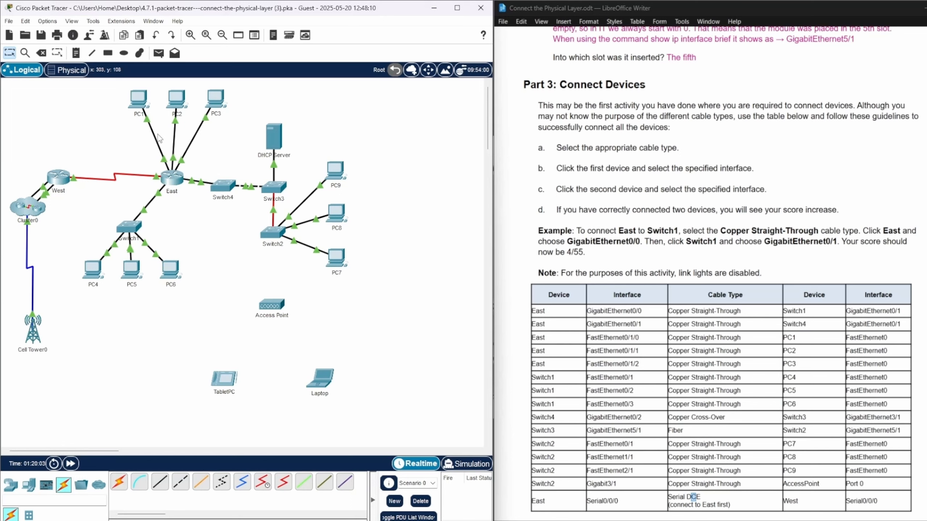
# Step: Connect Switch2's GigabitEthernet3/1 to the Access Point's Port 0 with a Copper Straight-Through cable and fast-forward the simulation time
pyautogui.moveTo(192, 144)
pyautogui.click(749, 485)
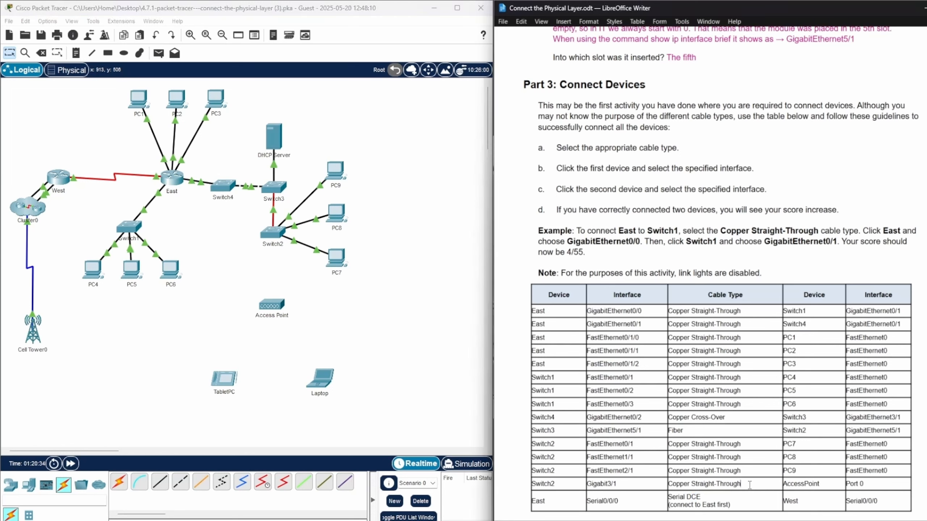
pyautogui.click(273, 237)
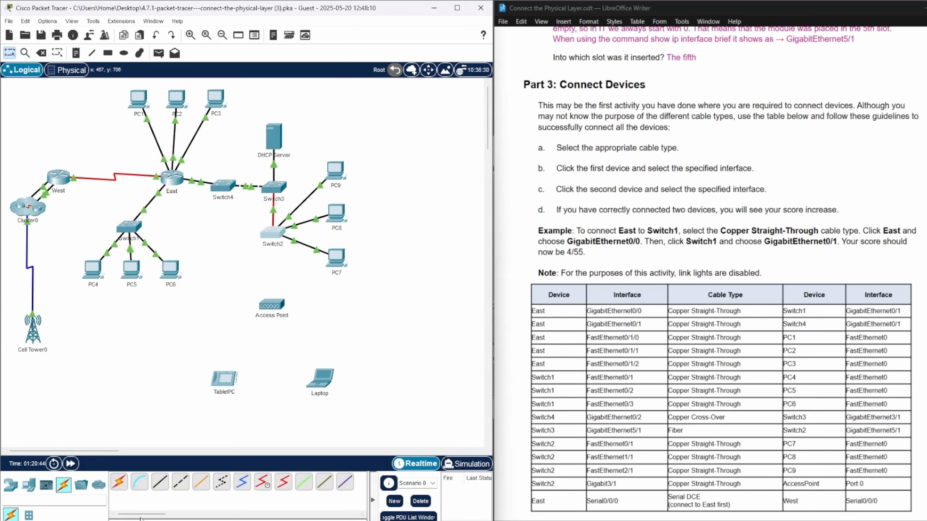
pyautogui.click(160, 482)
pyautogui.click(272, 236)
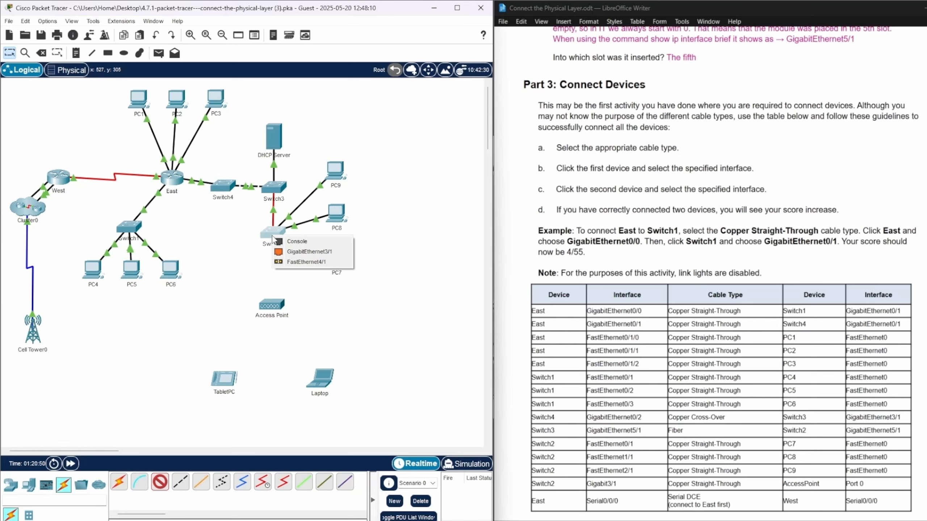
pyautogui.click(287, 253)
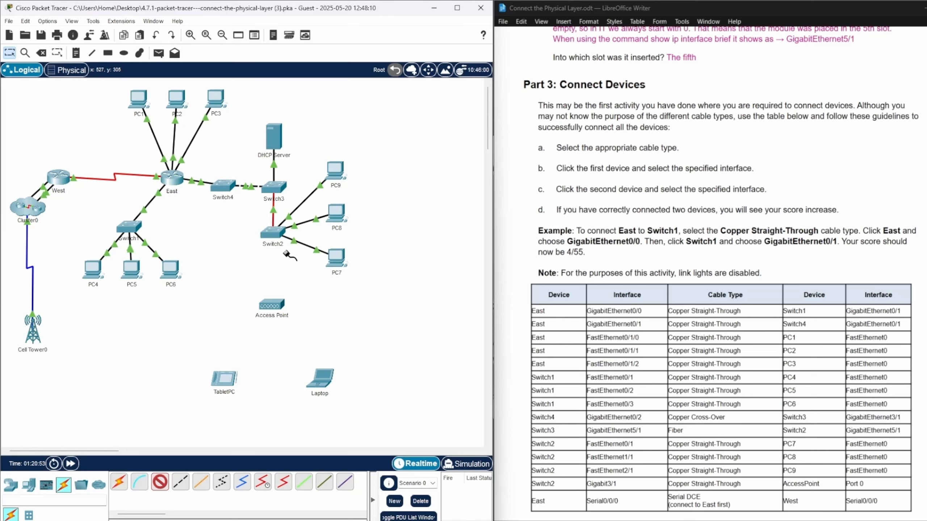
pyautogui.click(274, 305)
pyautogui.click(294, 309)
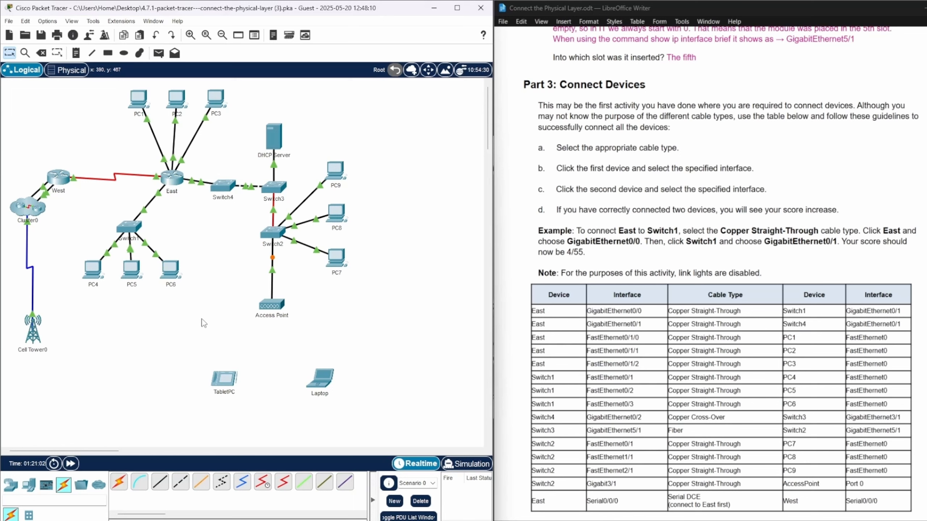
pyautogui.click(70, 464)
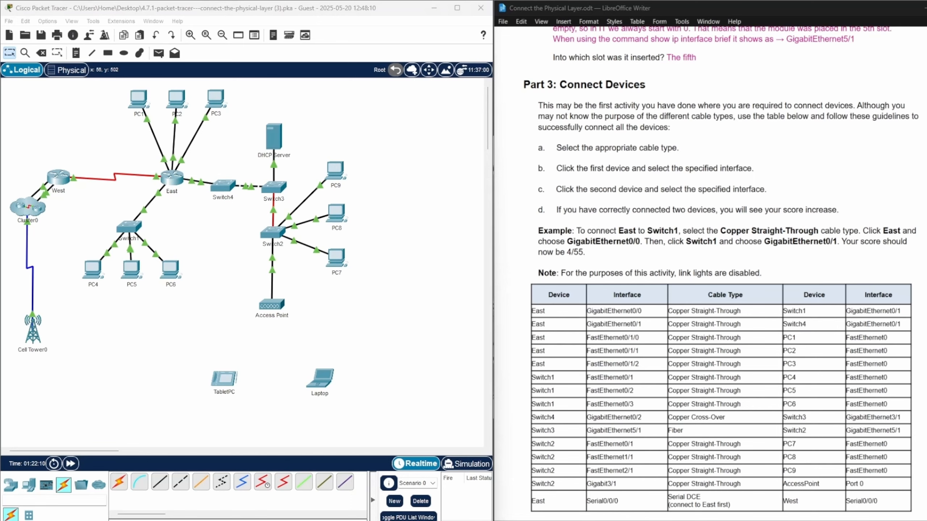
# Step: Check the activity results, examine the full list of assessment items, and return to the topology with the instructions window out of view
pyautogui.moveTo(0, 164); pyautogui.dragTo(484, 113)
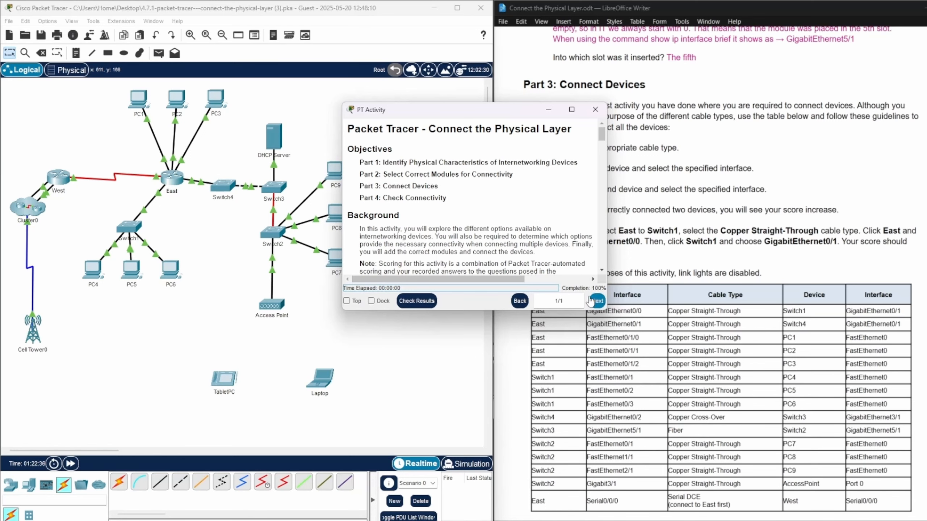
pyautogui.click(420, 302)
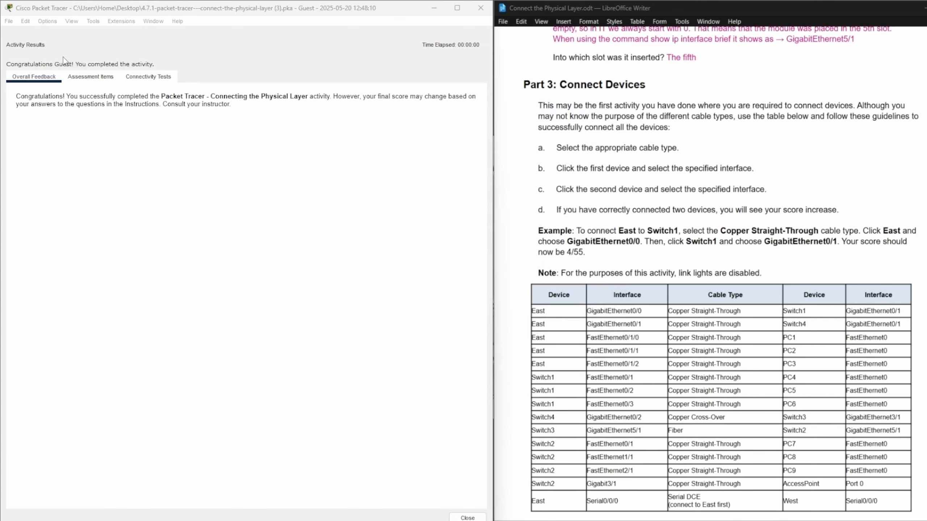
pyautogui.click(91, 76)
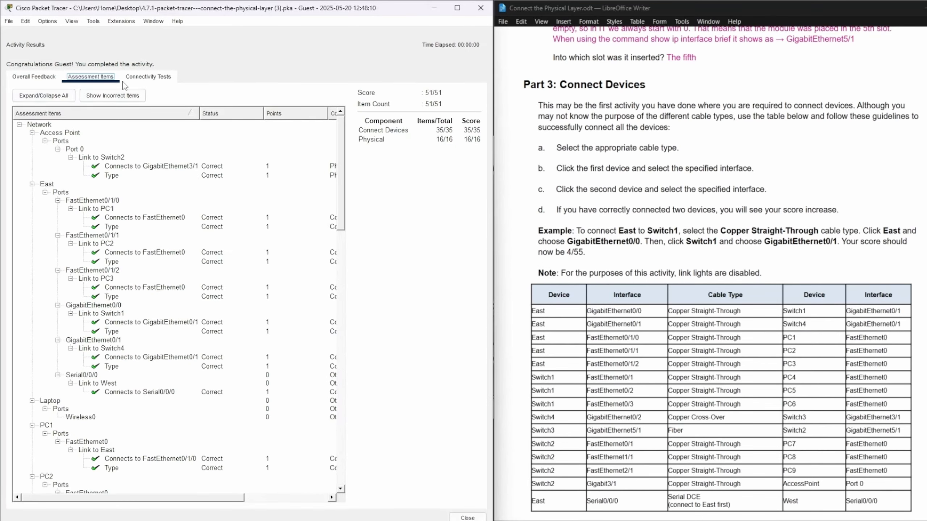
pyautogui.scroll(-13, 269, 178)
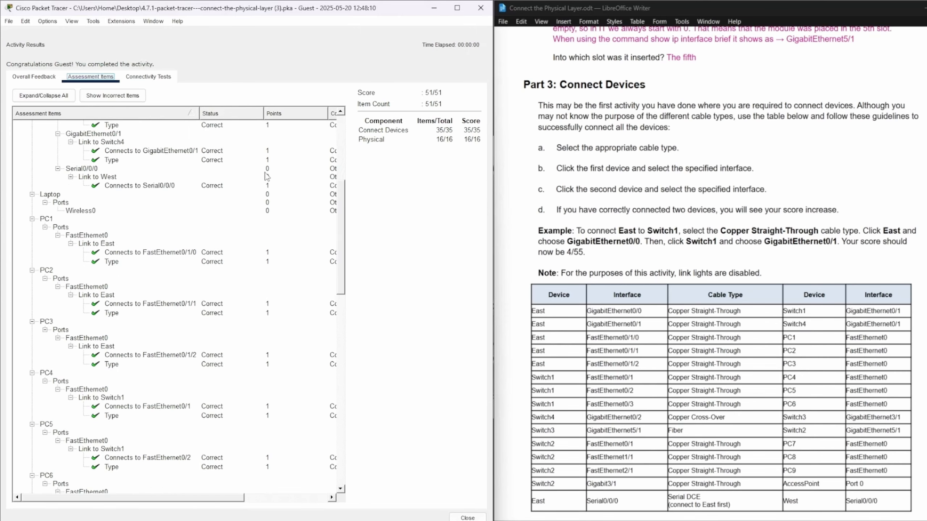
pyautogui.scroll(-10, 266, 176)
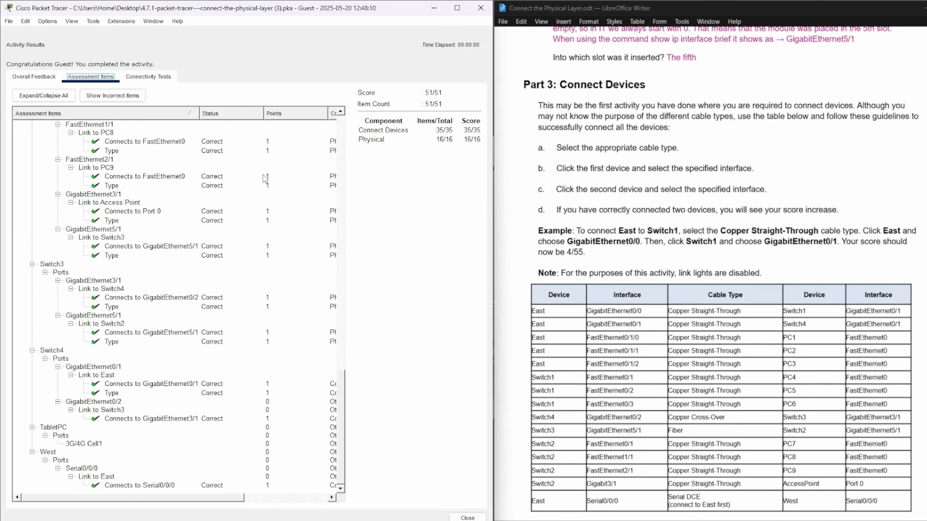
pyautogui.scroll(20, 263, 174)
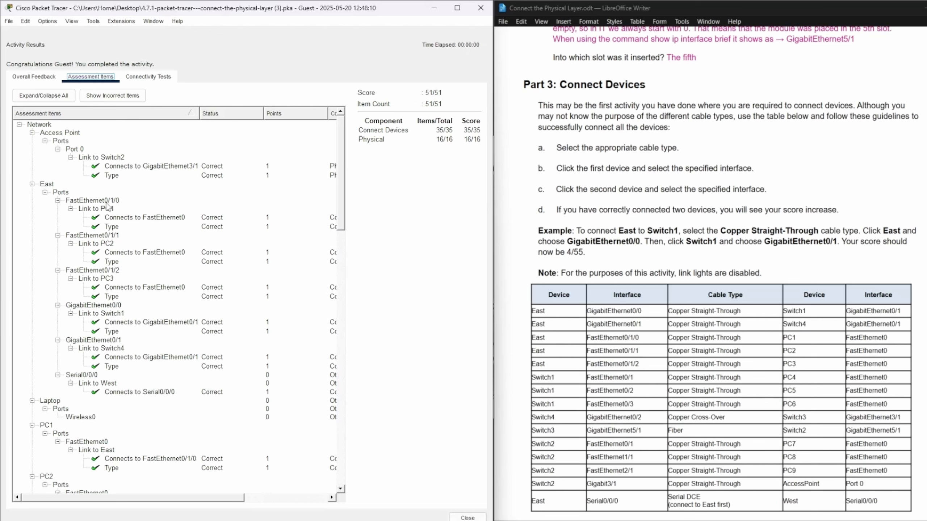
pyautogui.click(435, 10)
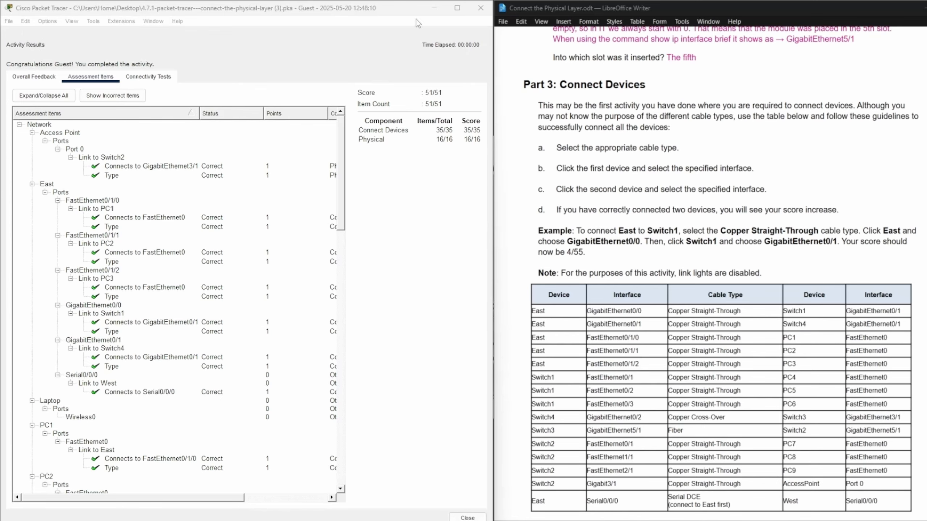
pyautogui.click(480, 14)
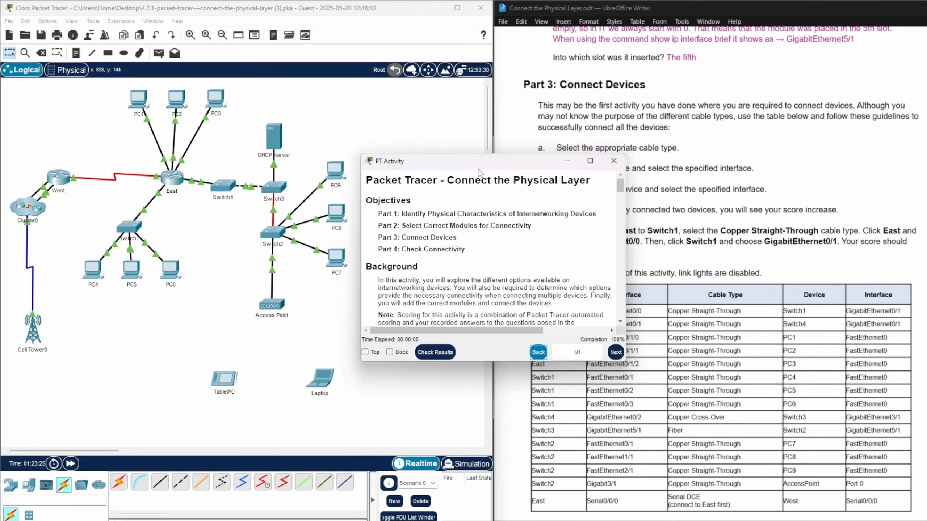
pyautogui.moveTo(466, 264); pyautogui.dragTo(1, 255)
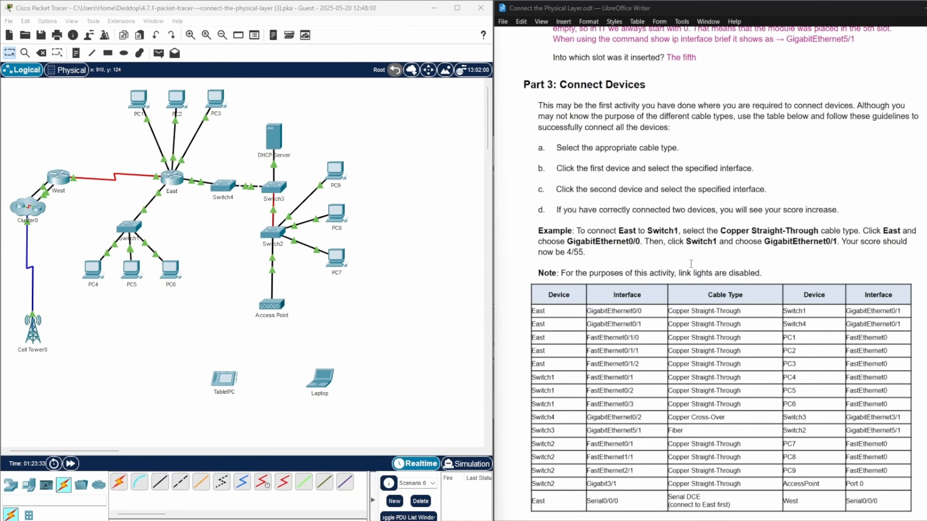
# Step: Highlight "consult with your instructor to determine your final score." in the worksheet's Background note
pyautogui.scroll(15, 690, 263)
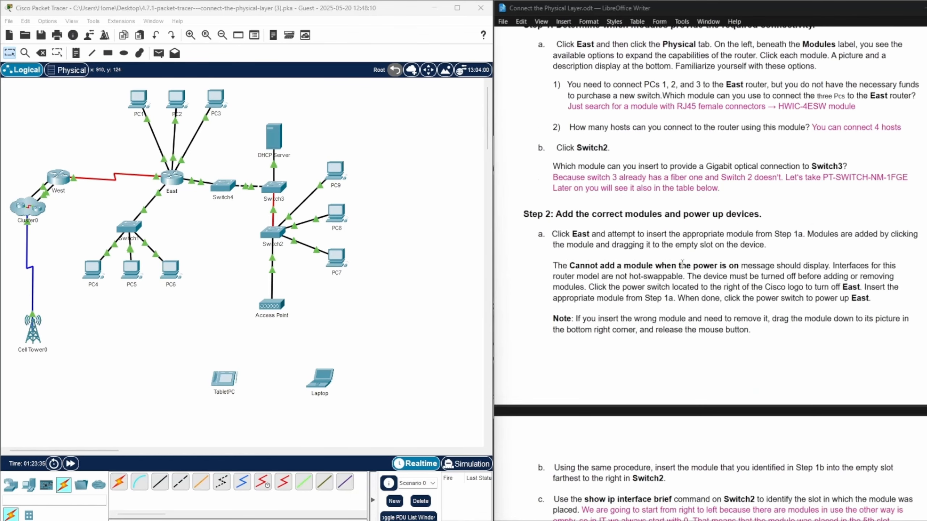
pyautogui.scroll(10, 680, 265)
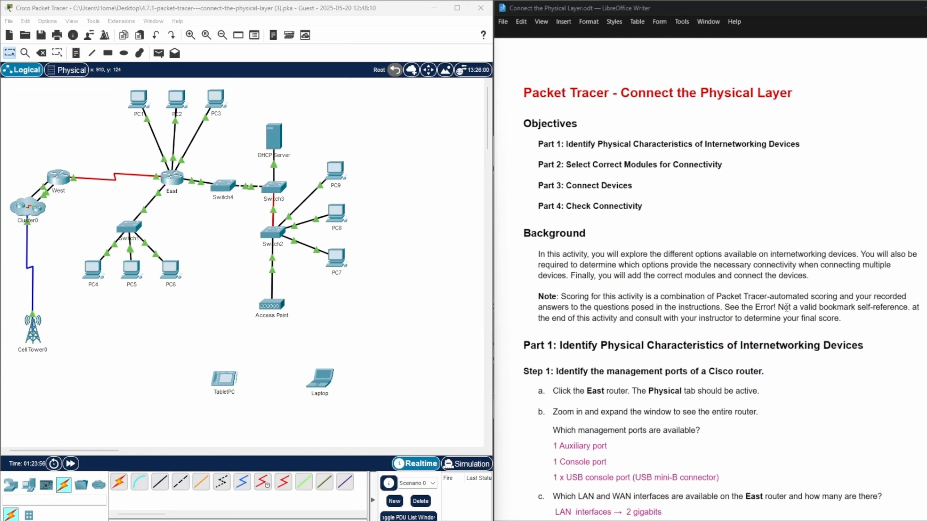
pyautogui.click(642, 331)
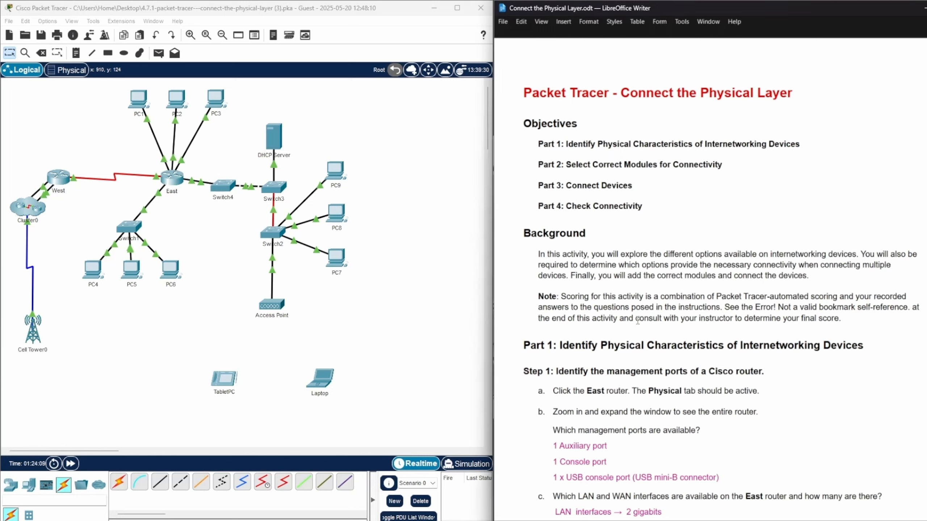
pyautogui.moveTo(635, 318); pyautogui.dragTo(842, 319)
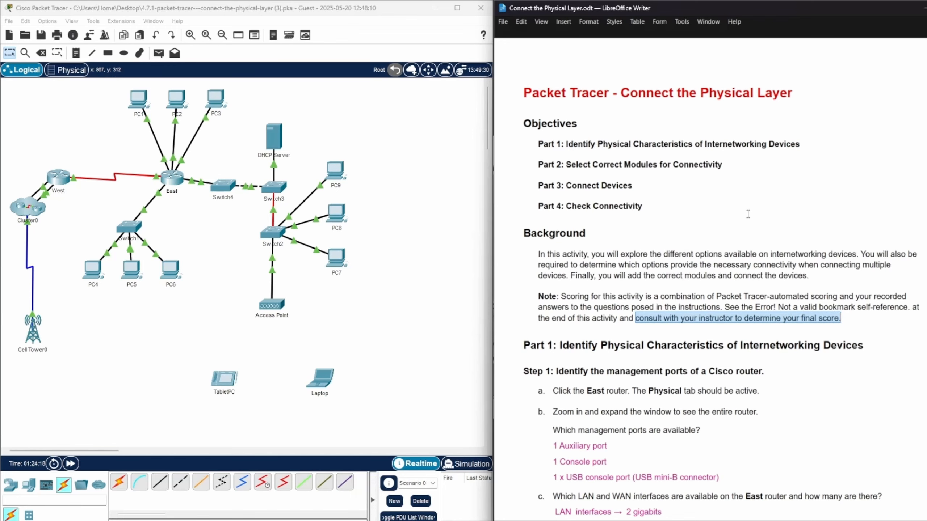
# Step: Review the worksheet's recorded answers from Part 1 through the Part 3 cabling table
pyautogui.scroll(-15, 803, 219)
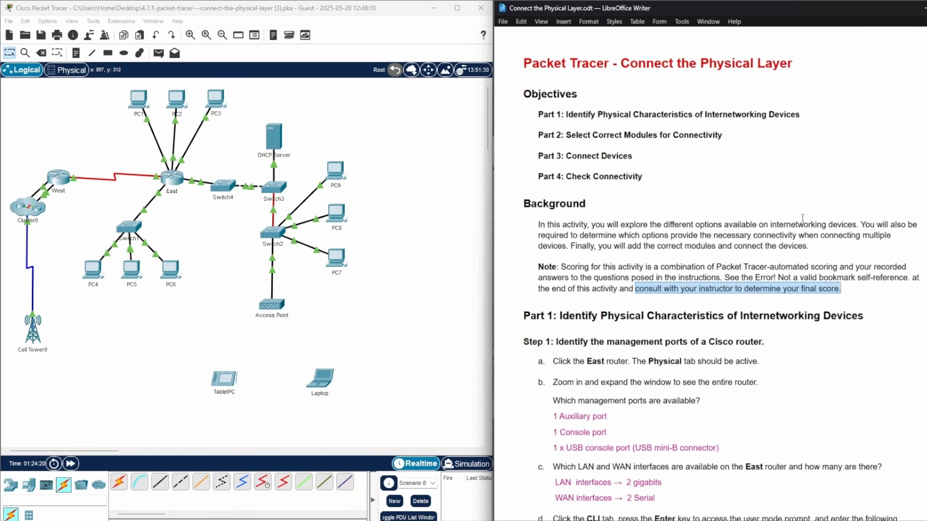
pyautogui.scroll(-8, 799, 207)
pyautogui.scroll(4, 798, 205)
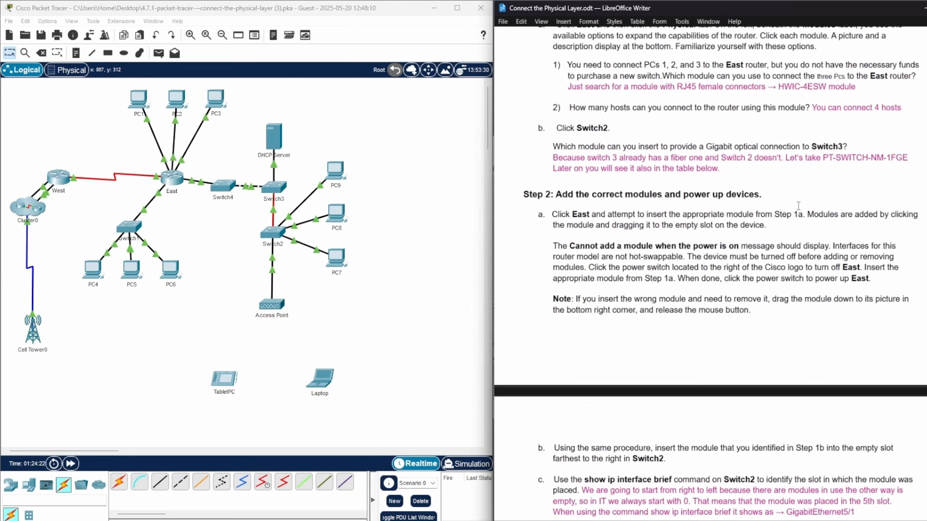
pyautogui.scroll(1, 798, 206)
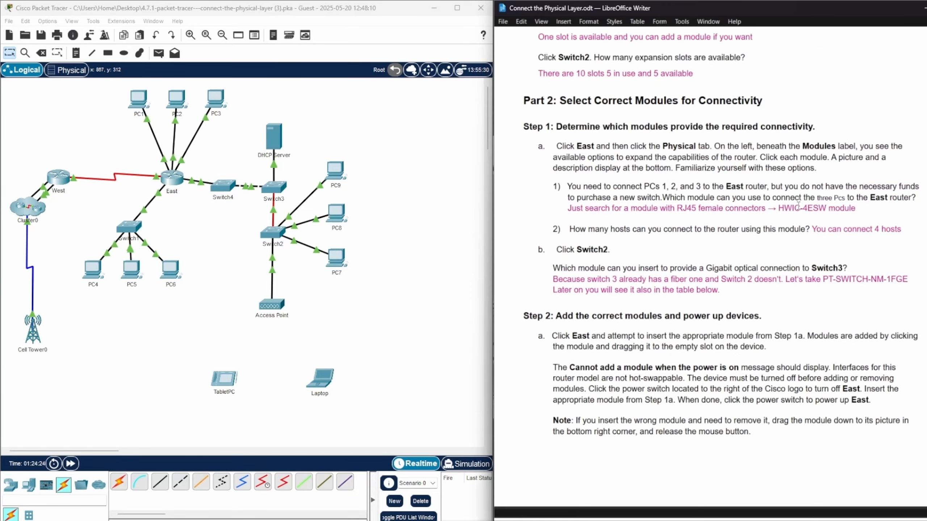
pyautogui.scroll(-15, 798, 206)
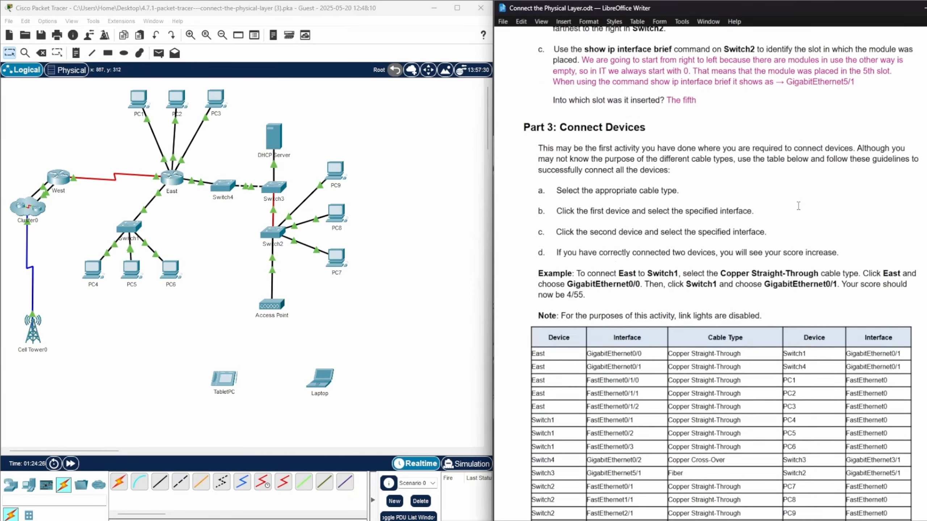
pyautogui.scroll(-5, 798, 206)
pyautogui.scroll(3, 798, 206)
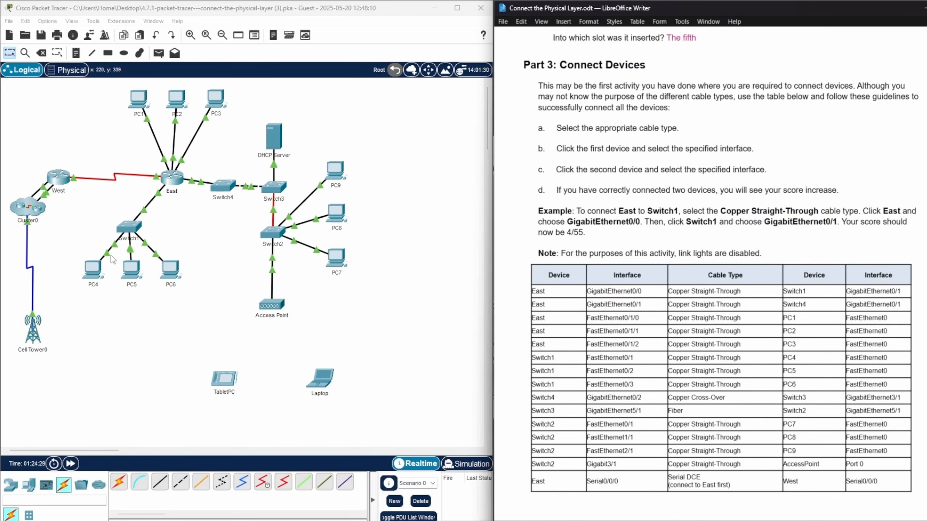
# Step: Read the worksheet through to Part 4 Step 1 and open the East router's command-line interface
pyautogui.scroll(-5, 838, 346)
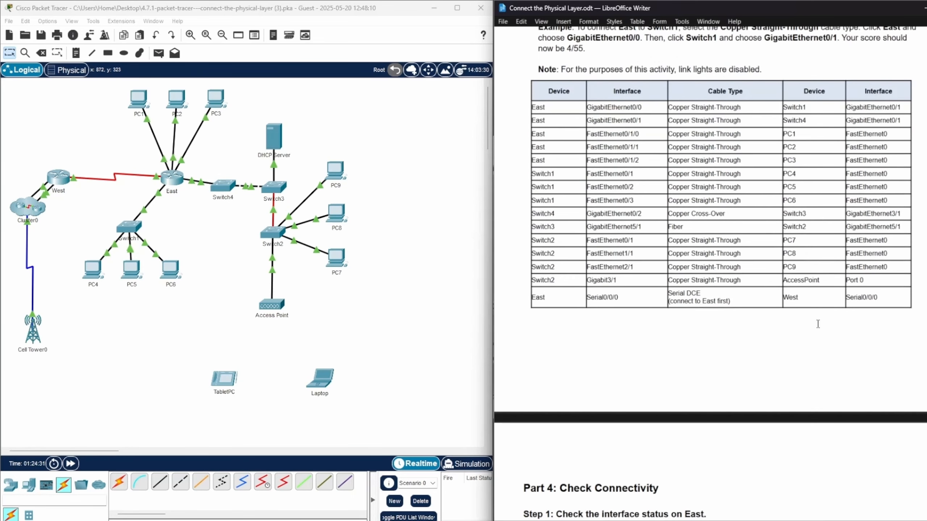
pyautogui.scroll(-1, 818, 324)
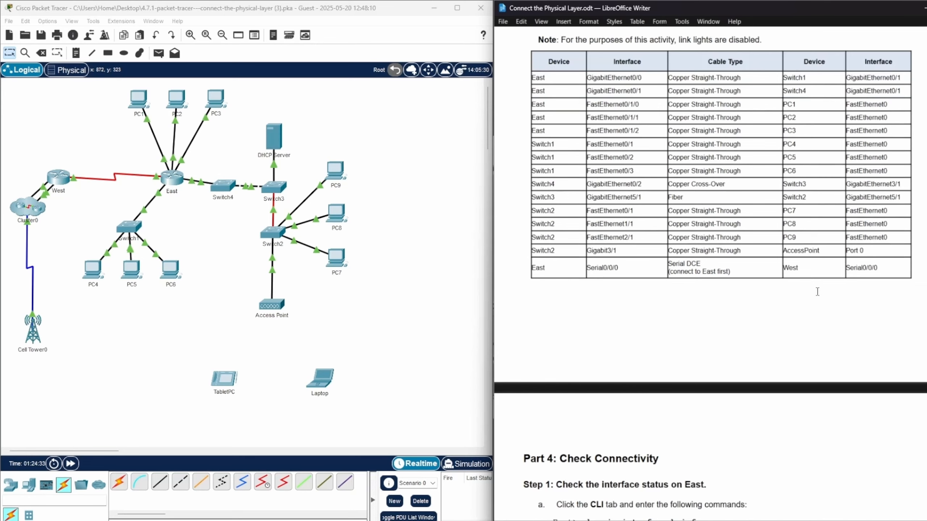
pyautogui.scroll(-2, 816, 289)
pyautogui.scroll(1, 816, 288)
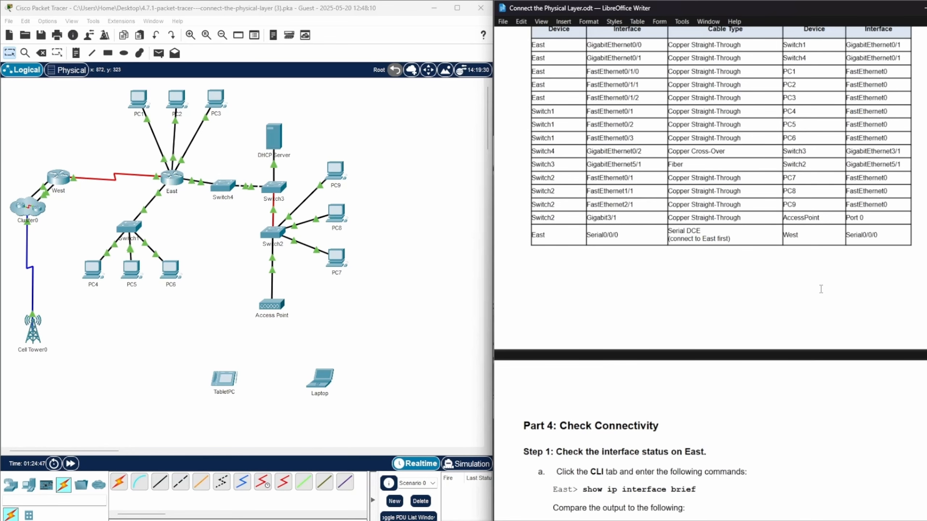
pyautogui.scroll(-3, 839, 284)
pyautogui.scroll(-5, 839, 284)
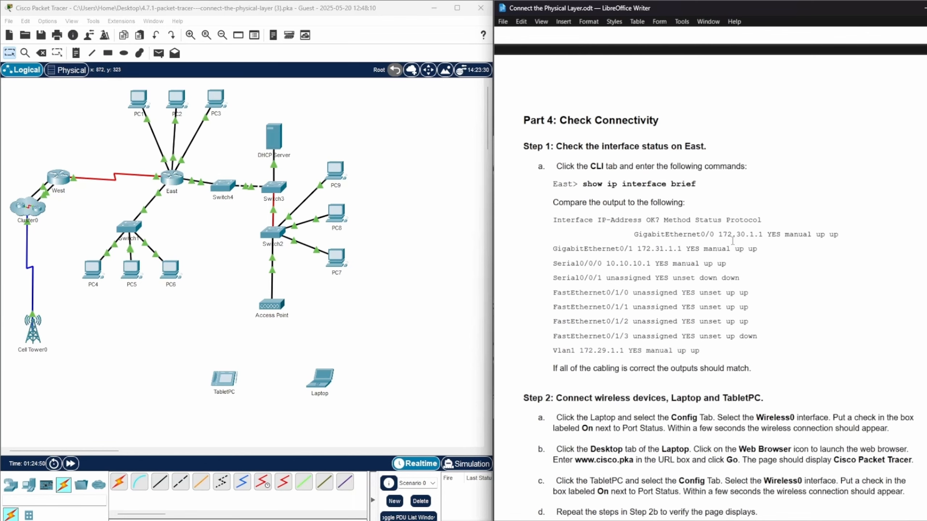
pyautogui.click(169, 177)
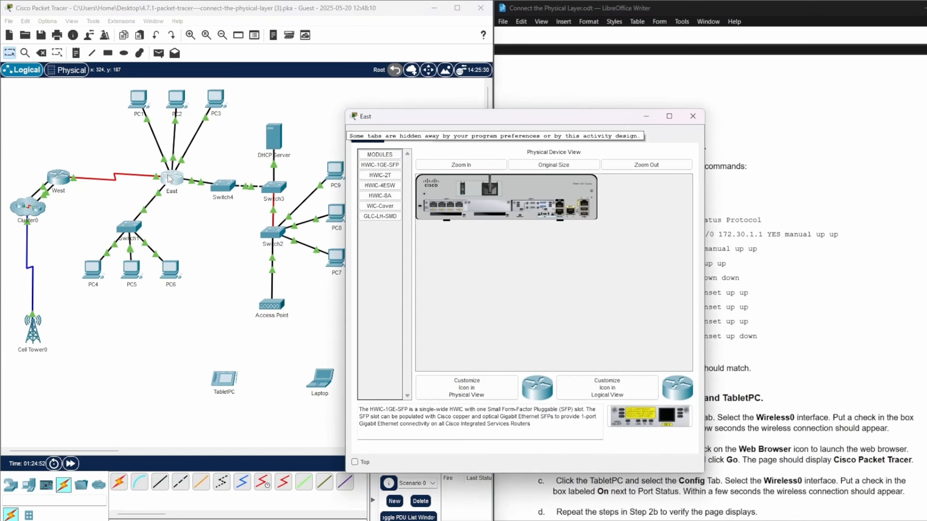
pyautogui.moveTo(504, 124); pyautogui.dragTo(253, 103)
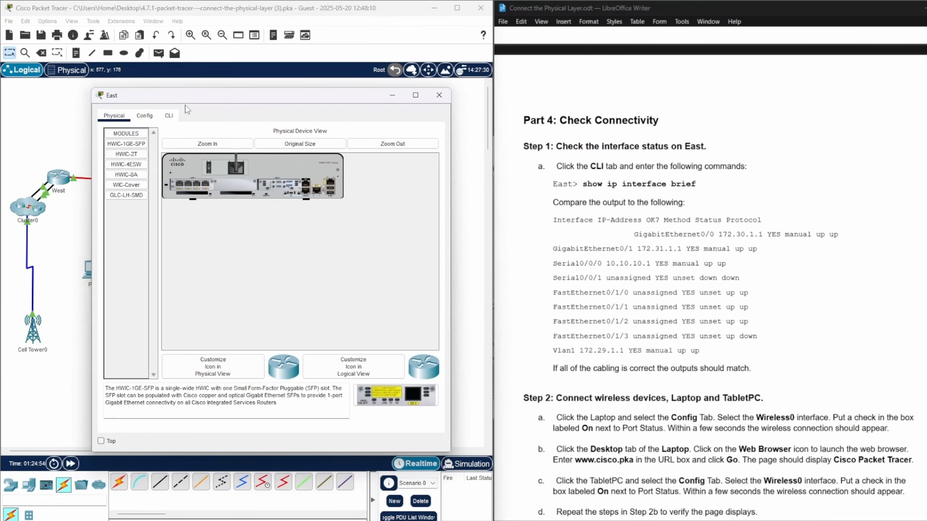
pyautogui.click(169, 115)
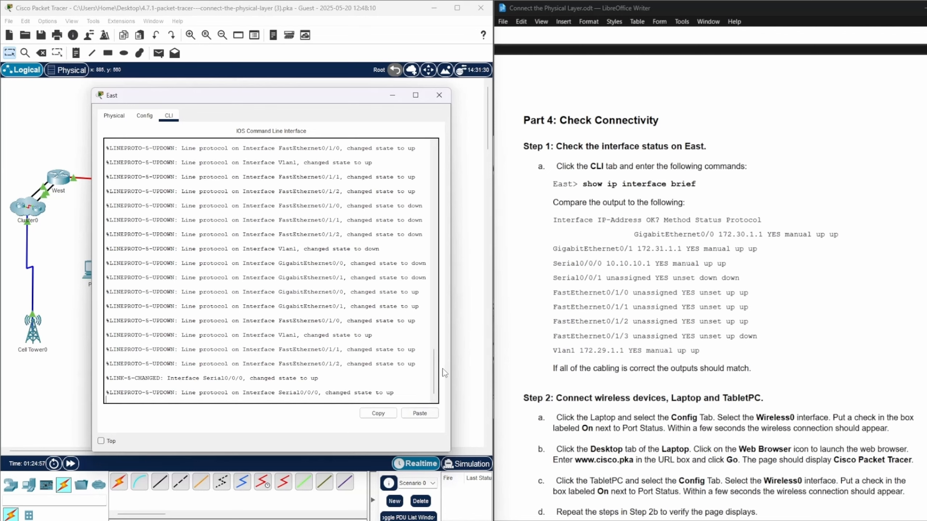
pyautogui.moveTo(433, 377); pyautogui.dragTo(433, 400)
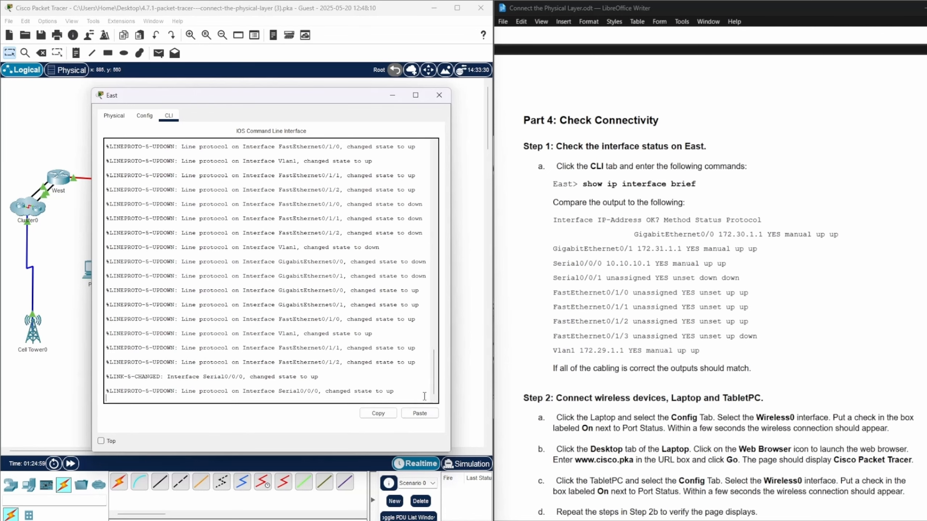
# Step: Run "show ip interface brief" on East to compare its interface status with the worksheet's expected output
pyautogui.press('Return')
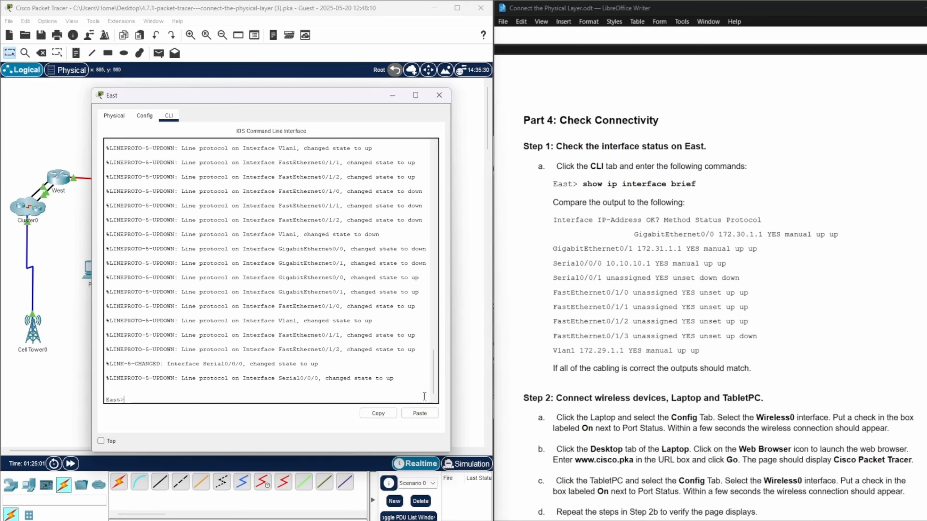
pyautogui.write('show ip interfac')
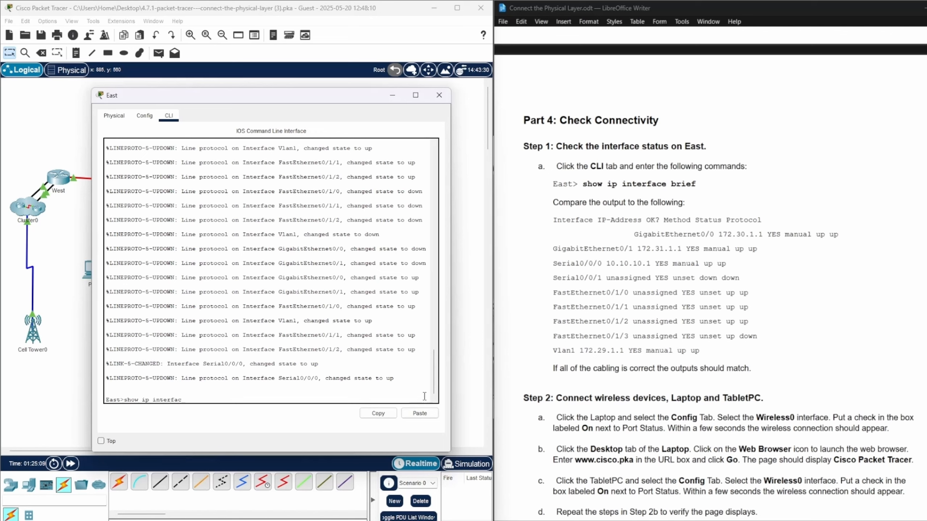
pyautogui.write('e')
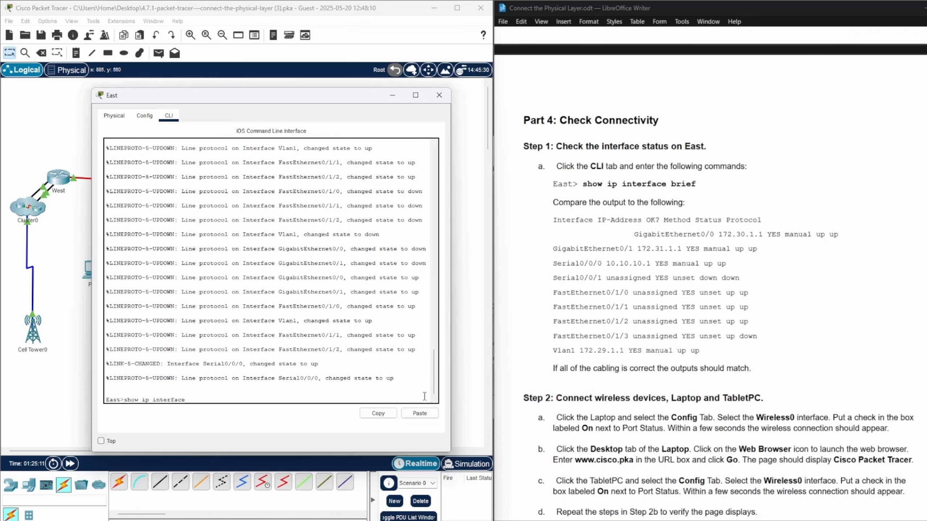
pyautogui.write(' brief')
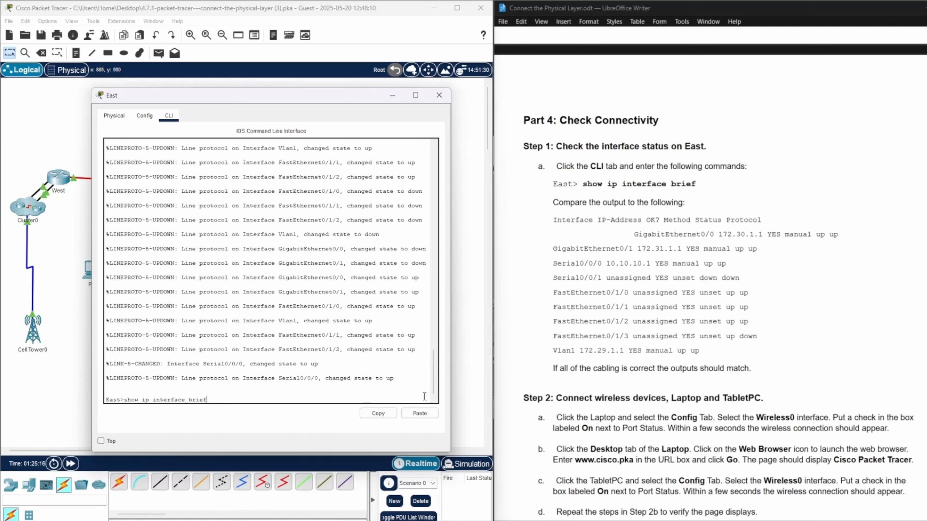
pyautogui.press('Return')
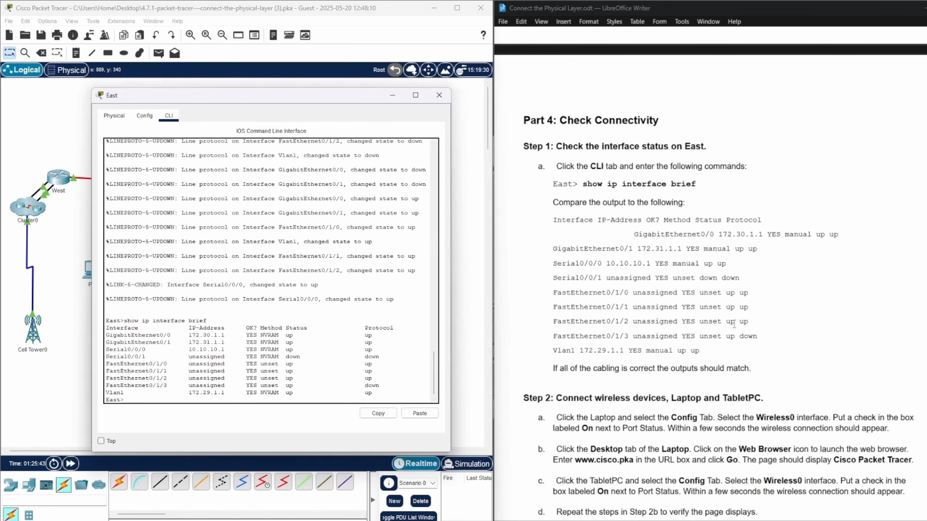
# Step: Minimise the East window, turn on the Laptop's Wireless0 port as described in Part 4 Step 2, and check its wireless link in the topology
pyautogui.scroll(-5, 755, 288)
pyautogui.scroll(-1, 756, 286)
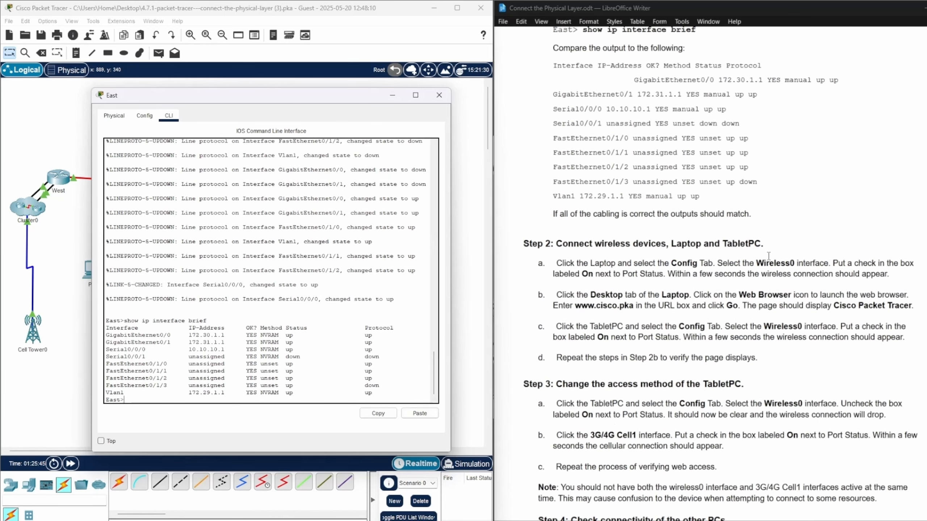
pyautogui.scroll(-1, 768, 256)
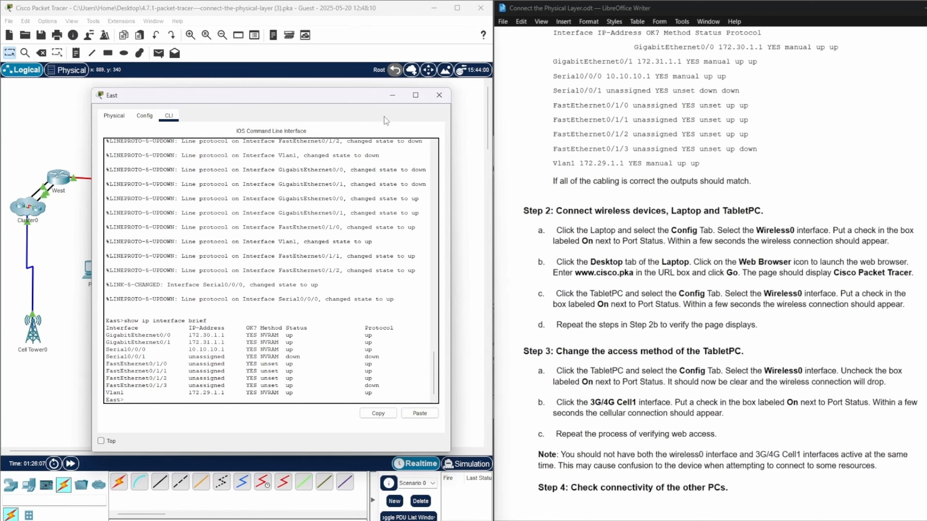
pyautogui.click(392, 95)
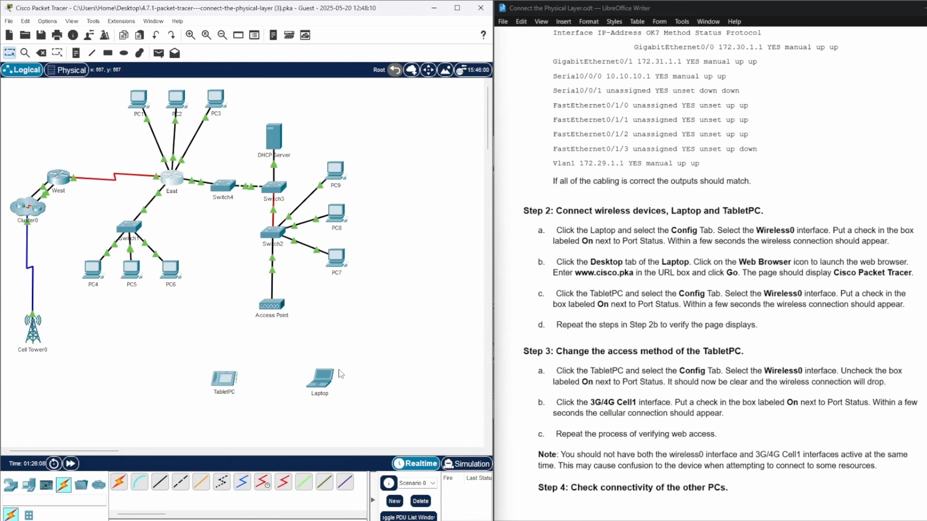
pyautogui.click(326, 377)
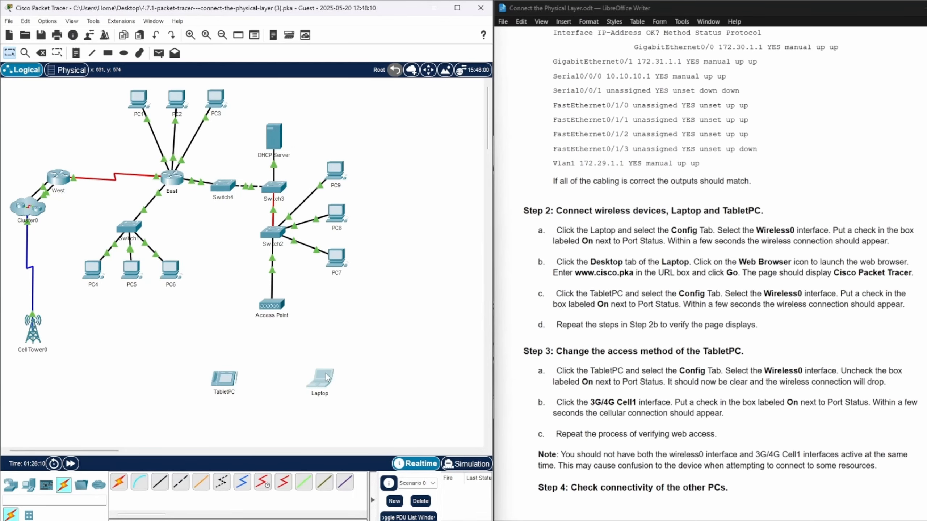
pyautogui.moveTo(499, 116); pyautogui.dragTo(249, 87)
pyautogui.click(149, 108)
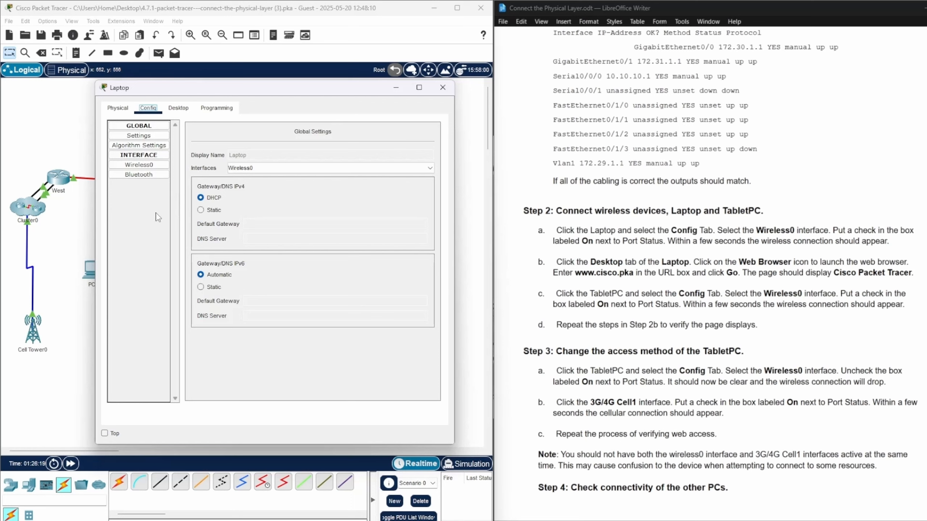
pyautogui.click(147, 165)
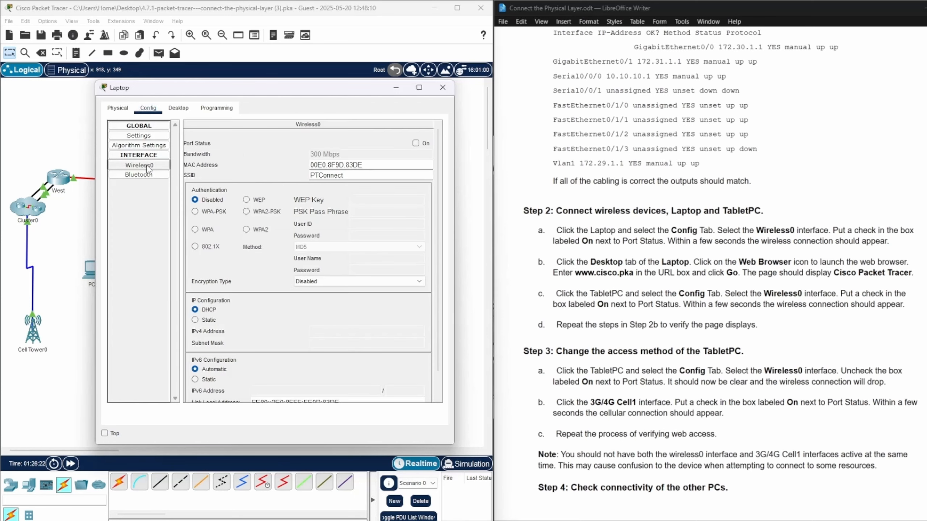
pyautogui.click(416, 143)
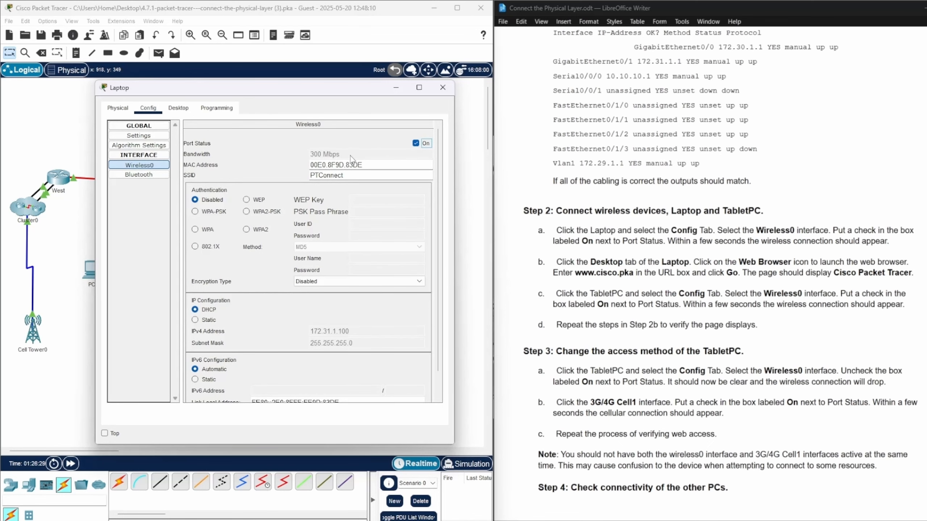
pyautogui.moveTo(317, 90); pyautogui.dragTo(555, 77)
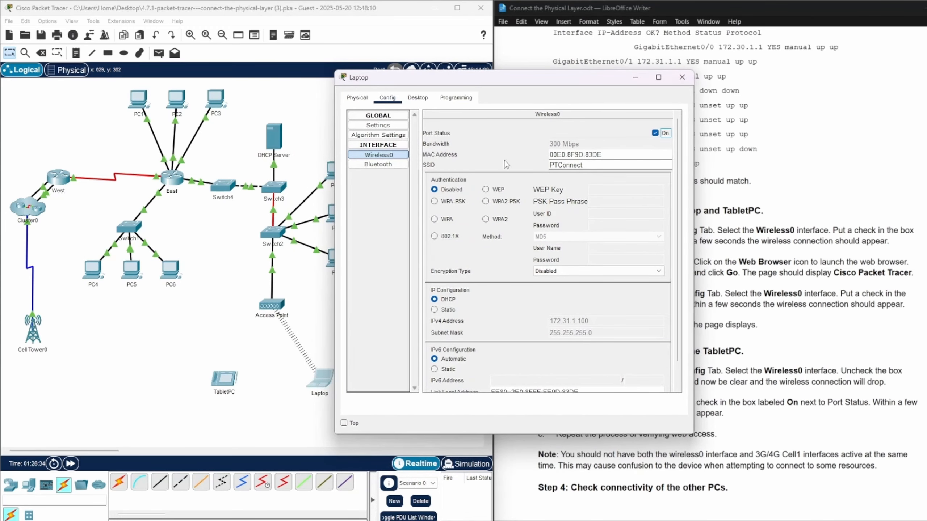
pyautogui.moveTo(566, 80); pyautogui.dragTo(318, 79)
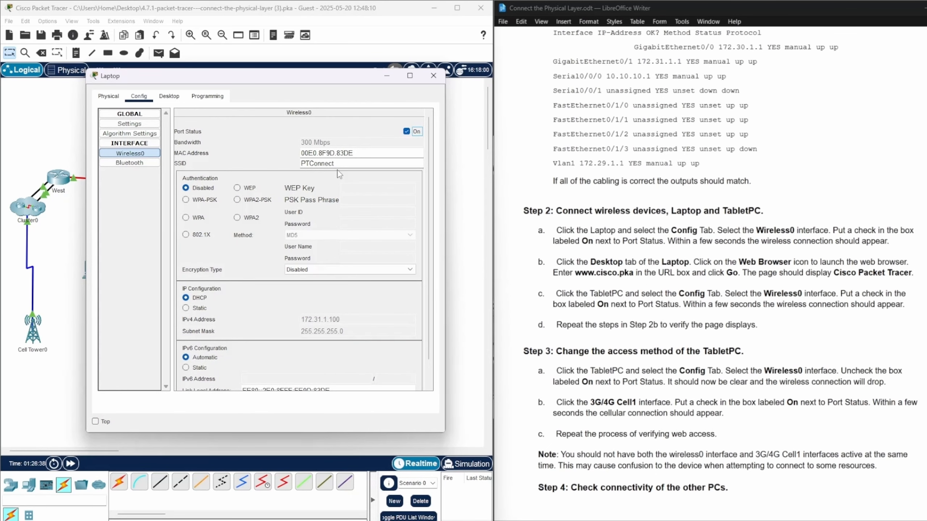
pyautogui.click(633, 300)
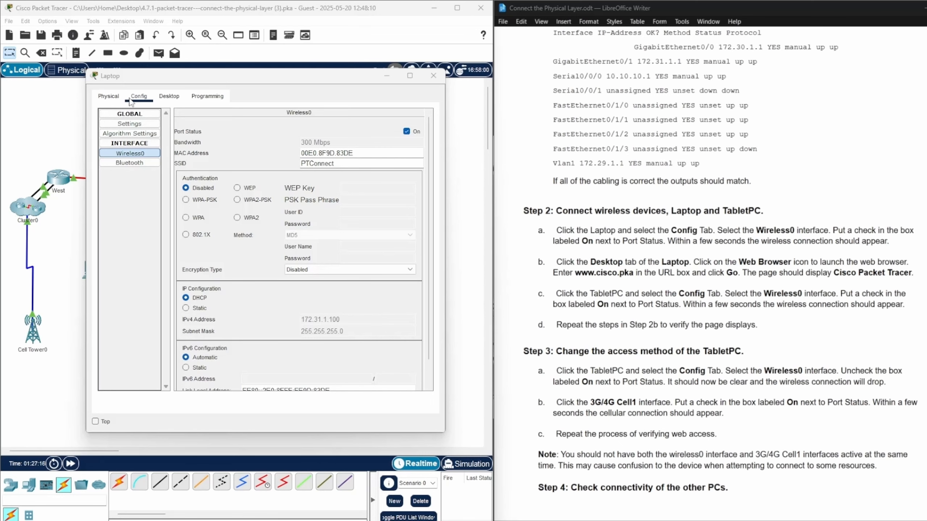
pyautogui.click(167, 98)
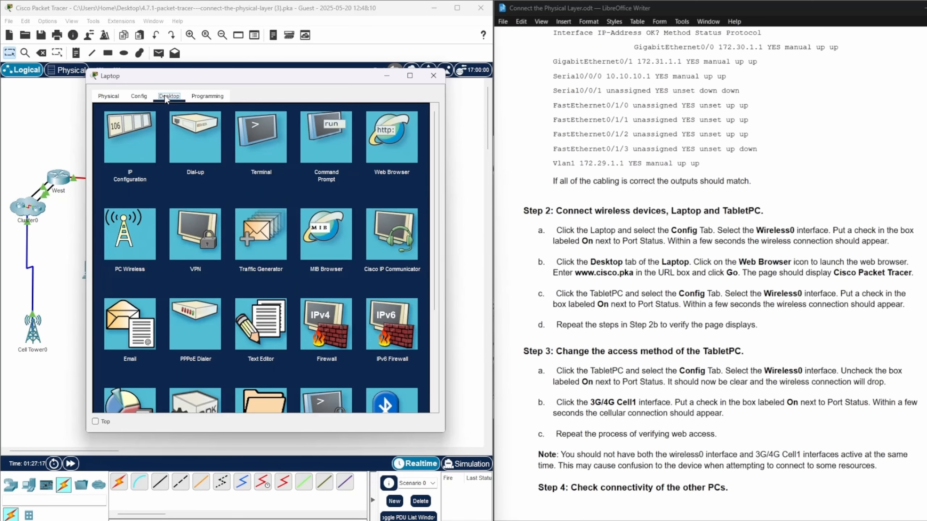
pyautogui.click(384, 152)
pyautogui.click(390, 153)
pyautogui.moveTo(634, 272); pyautogui.dragTo(575, 273)
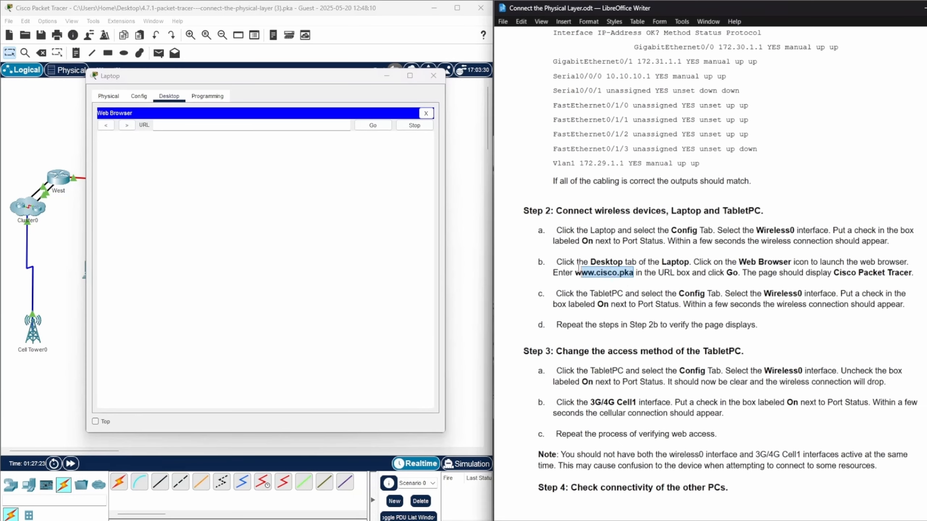
pyautogui.rightClick(588, 275)
pyautogui.click(636, 290)
pyautogui.click(230, 125)
pyautogui.rightClick(230, 125)
pyautogui.click(251, 174)
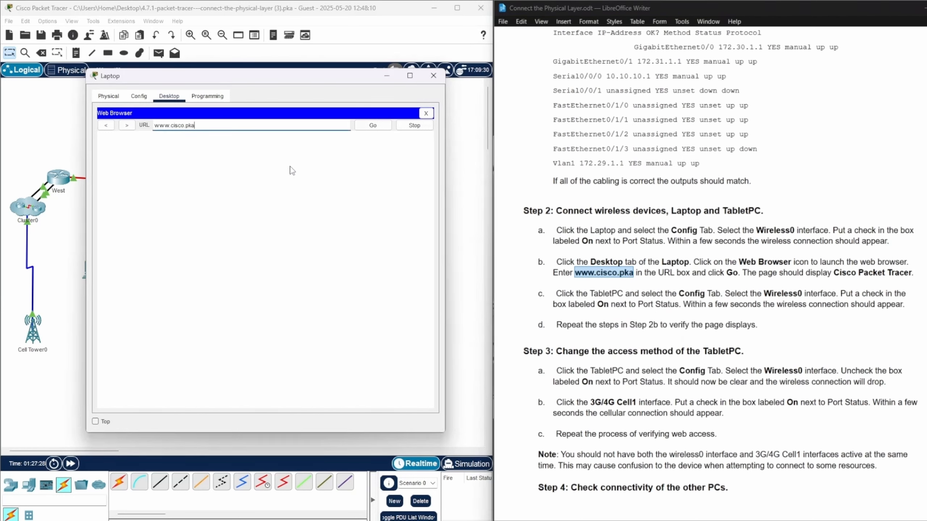
pyautogui.click(374, 125)
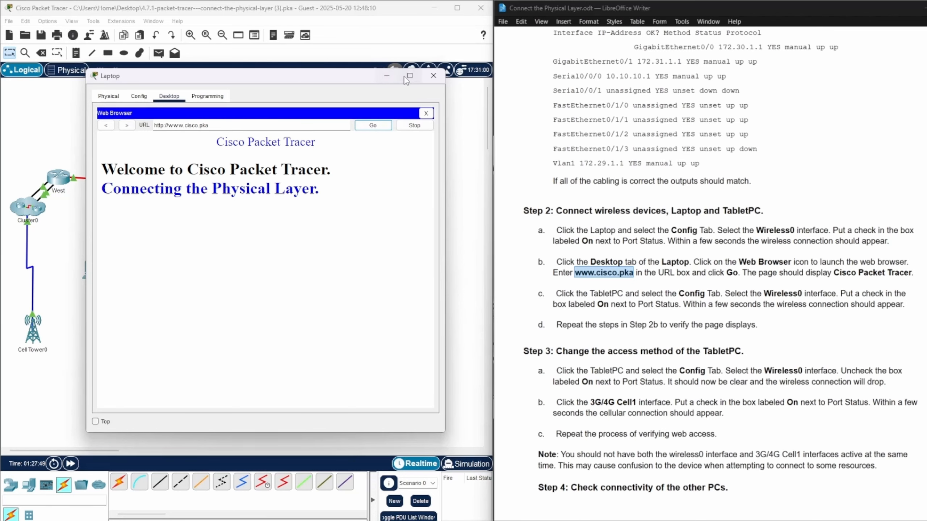
pyautogui.click(433, 76)
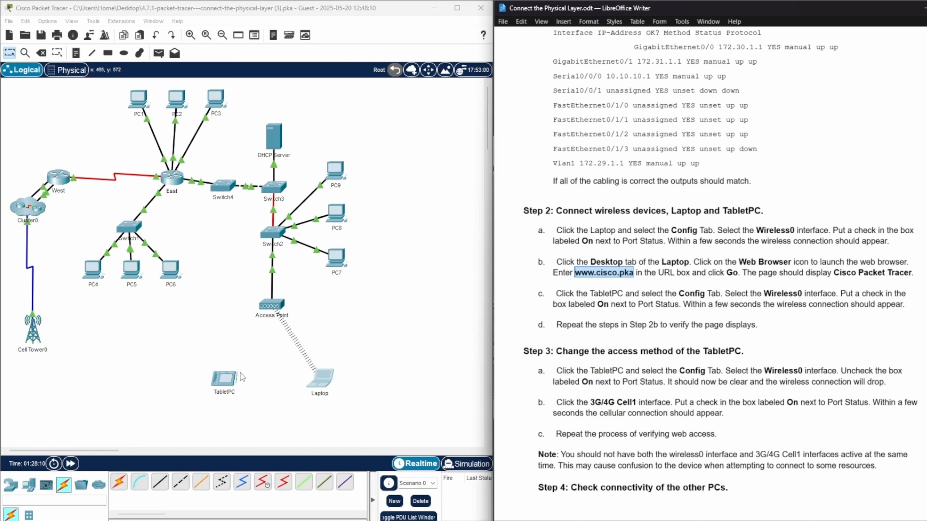
# Step: Open the TabletPC's configuration and turn on the port status of its Wireless0 interface
pyautogui.click(228, 381)
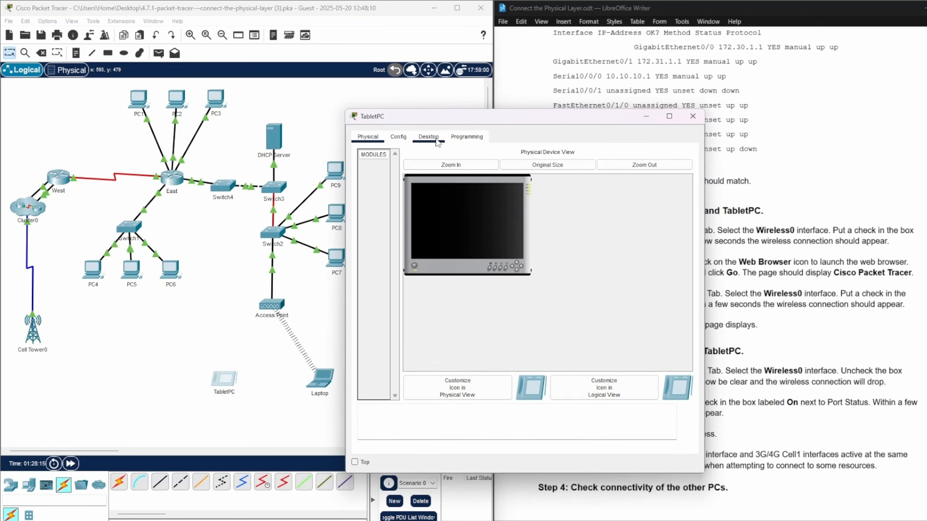
pyautogui.click(399, 137)
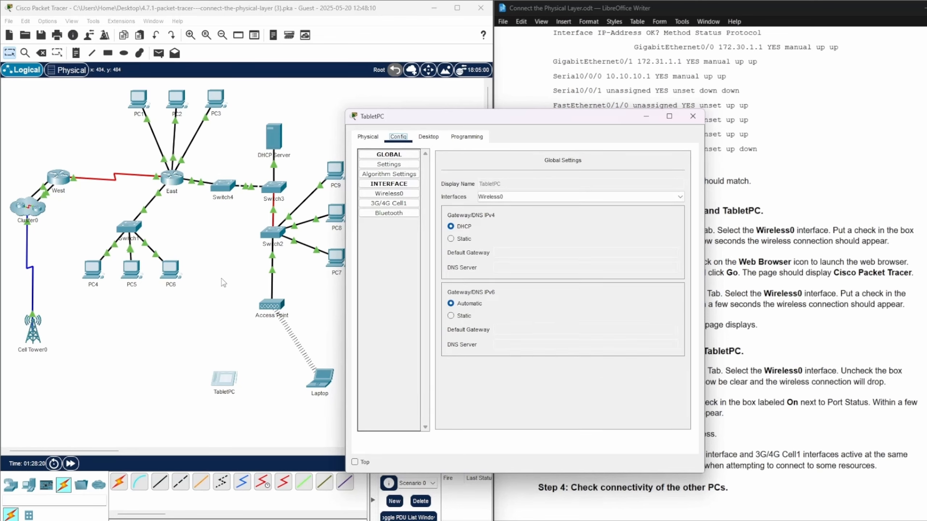
pyautogui.click(400, 199)
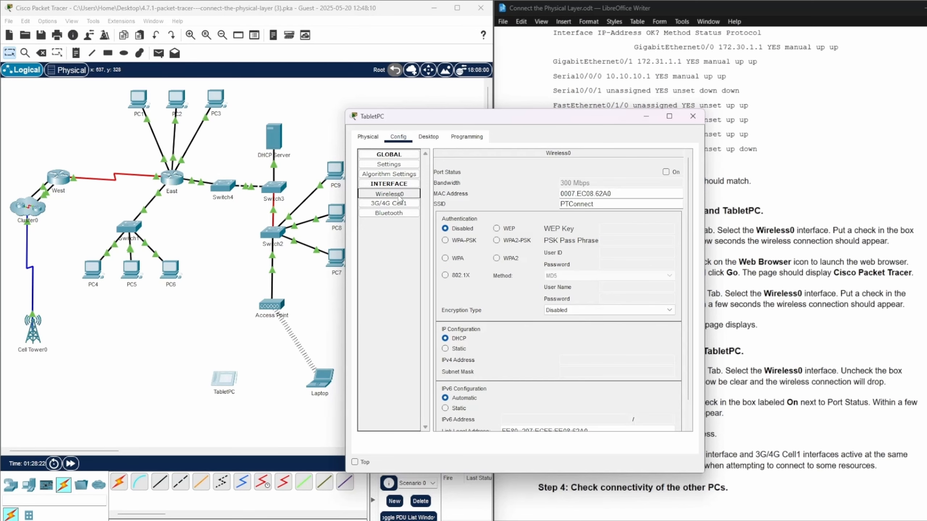
pyautogui.click(665, 172)
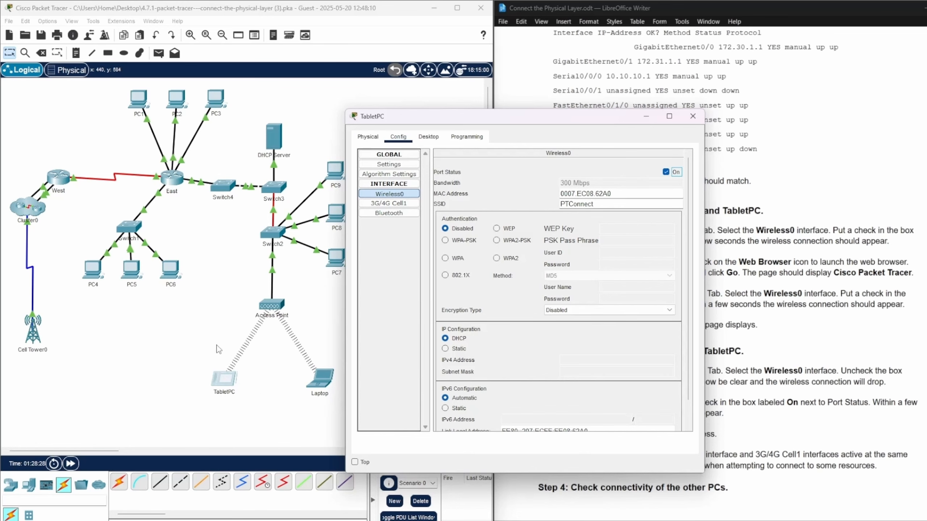
pyautogui.moveTo(528, 118); pyautogui.dragTo(280, 95)
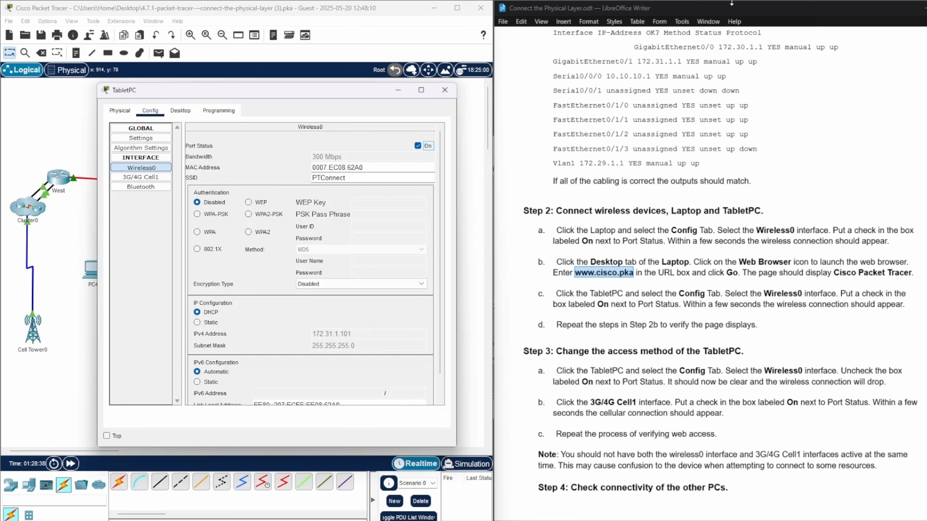
pyautogui.click(177, 114)
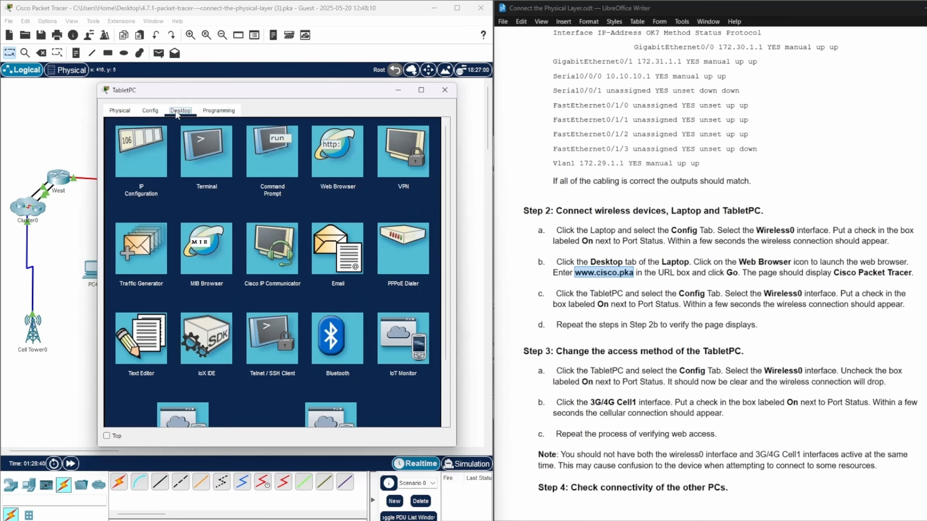
pyautogui.click(336, 154)
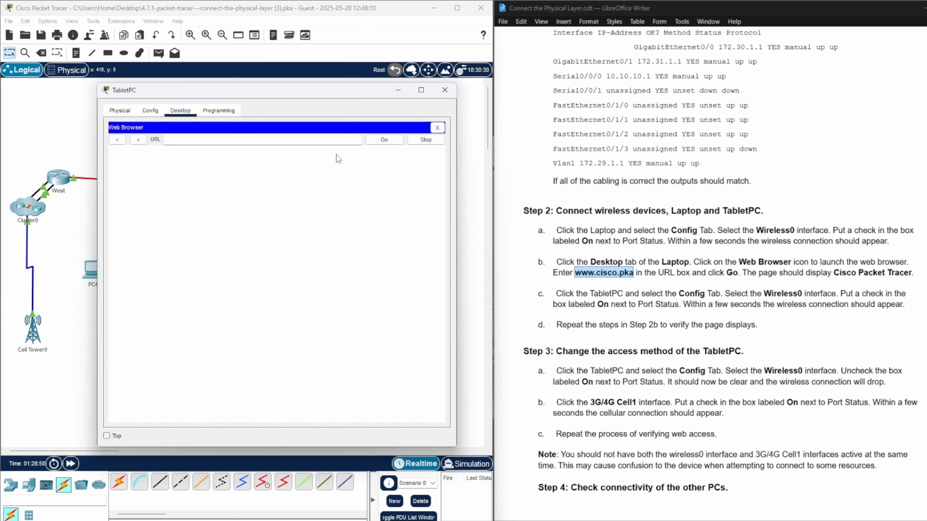
pyautogui.rightClick(310, 140)
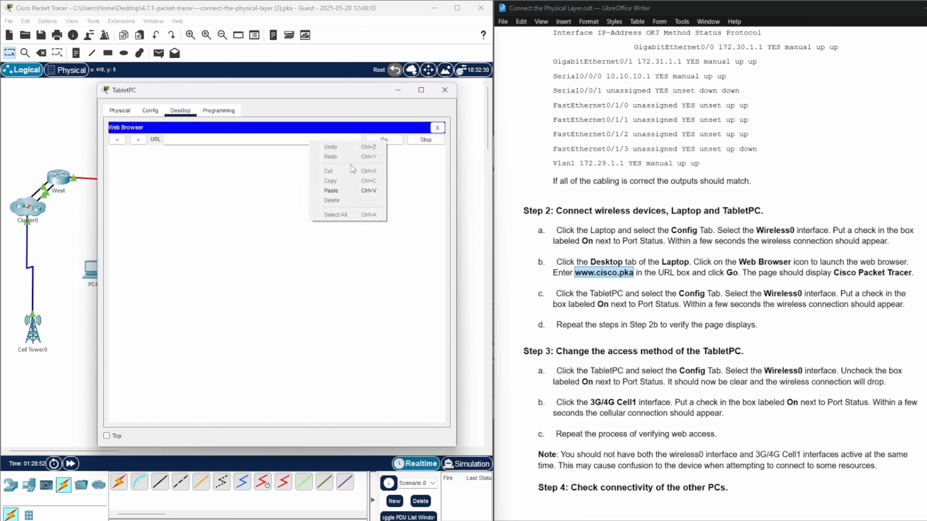
pyautogui.click(337, 194)
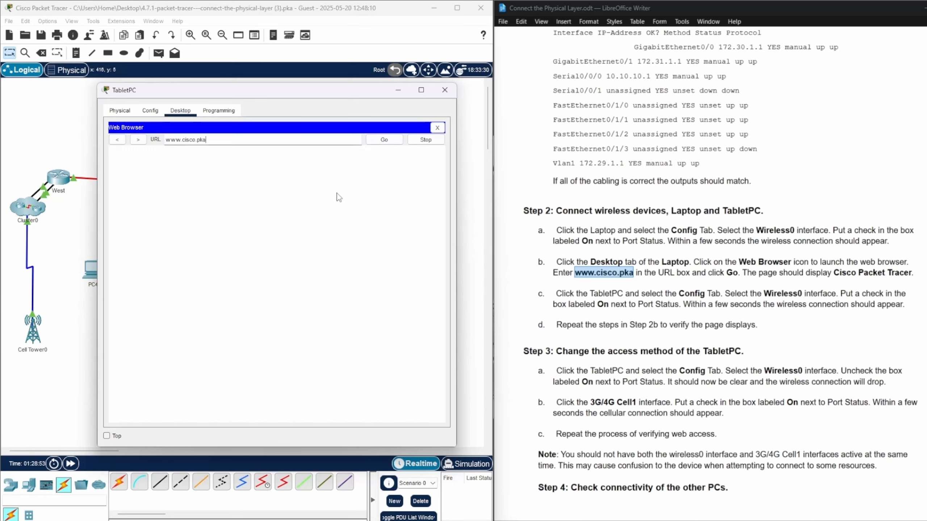
pyautogui.click(381, 142)
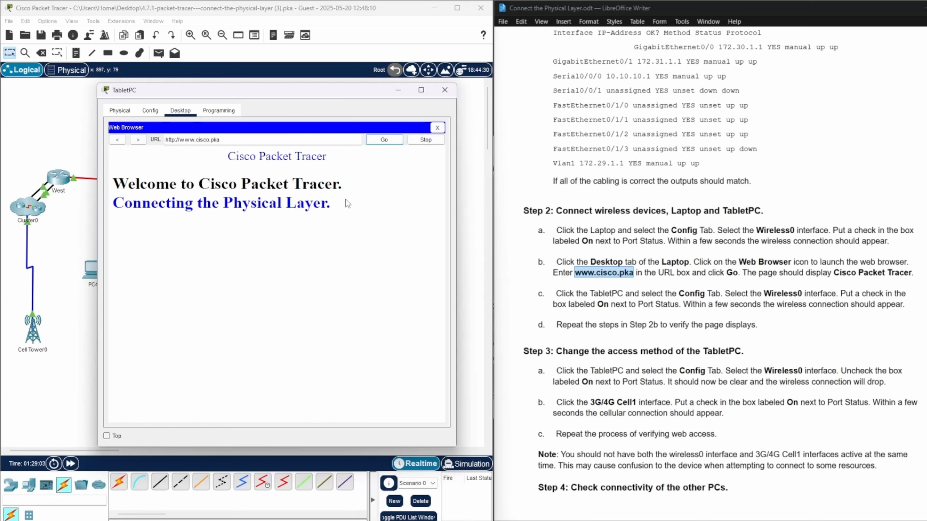
pyautogui.click(397, 91)
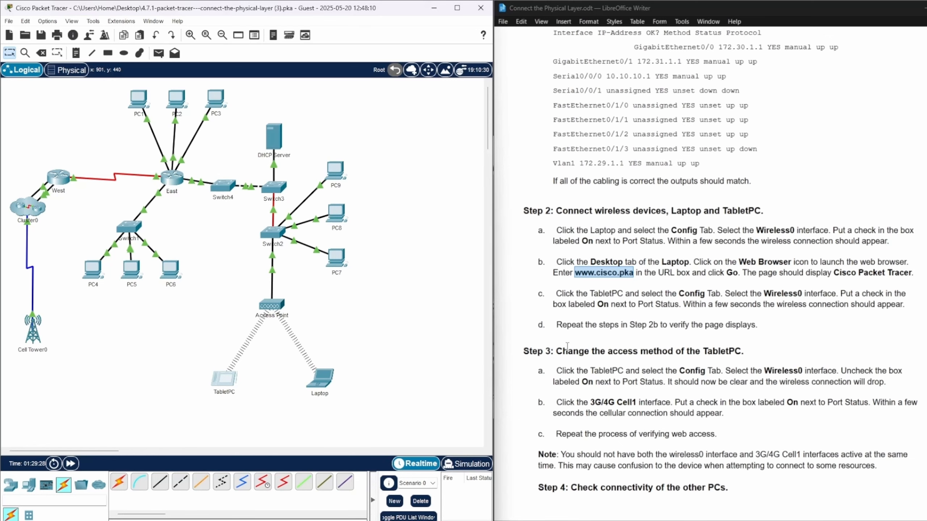
# Step: Reopen the TabletPC's configuration and turn off the port status of its Wireless0 interface, as described in Step 3a
pyautogui.click(233, 375)
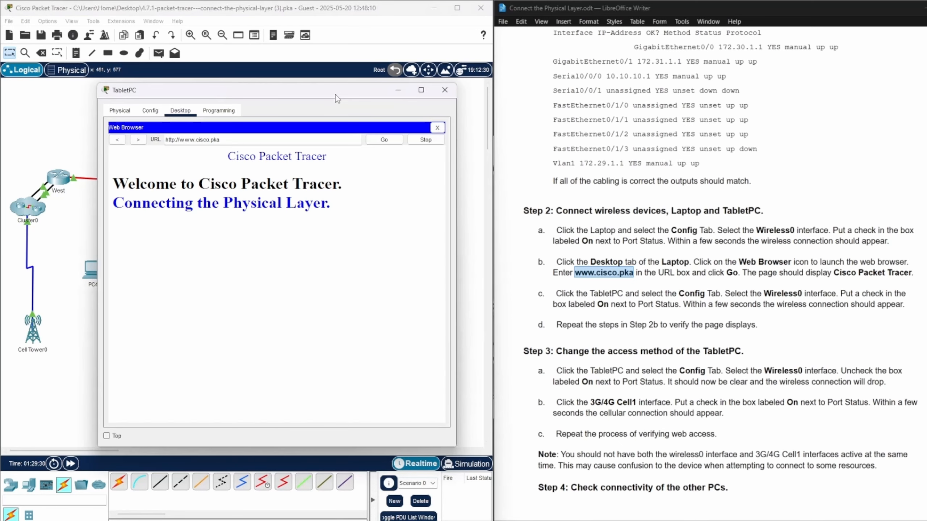
pyautogui.click(150, 110)
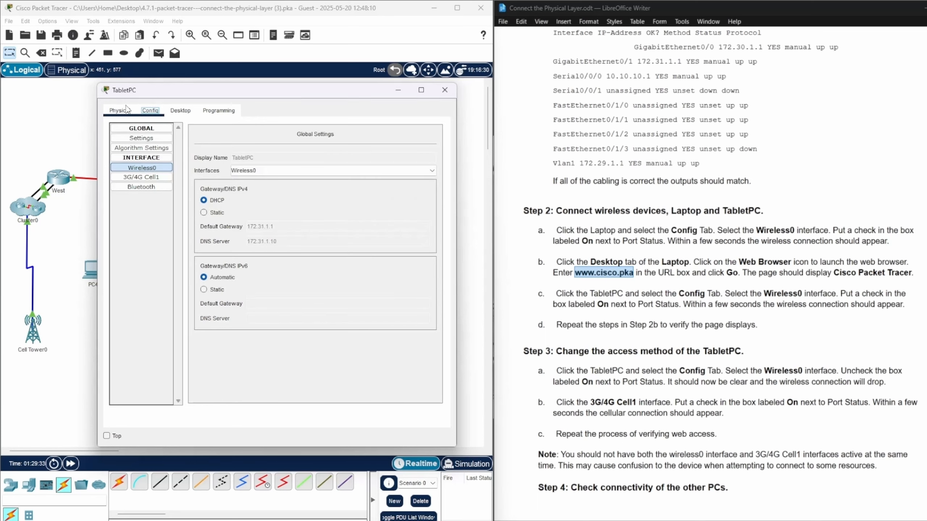
pyautogui.click(131, 168)
pyautogui.moveTo(233, 96); pyautogui.dragTo(500, 91)
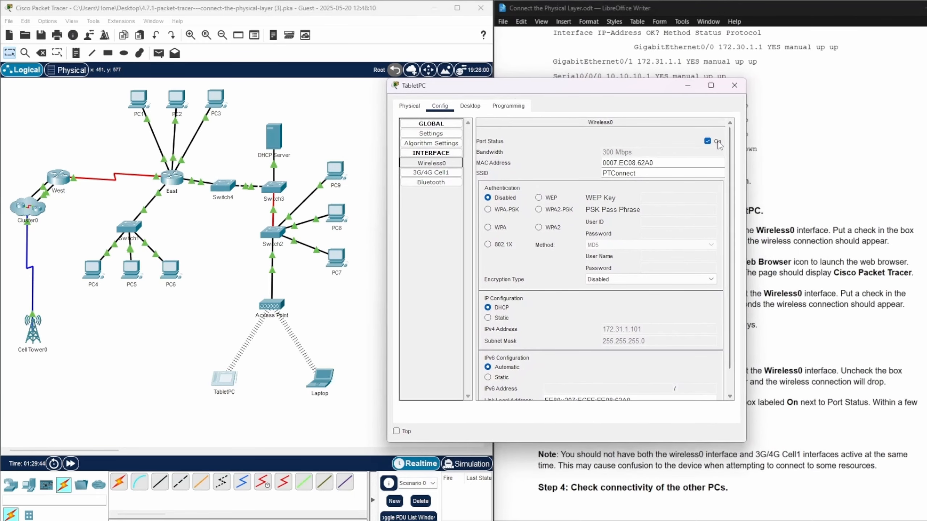
pyautogui.click(708, 141)
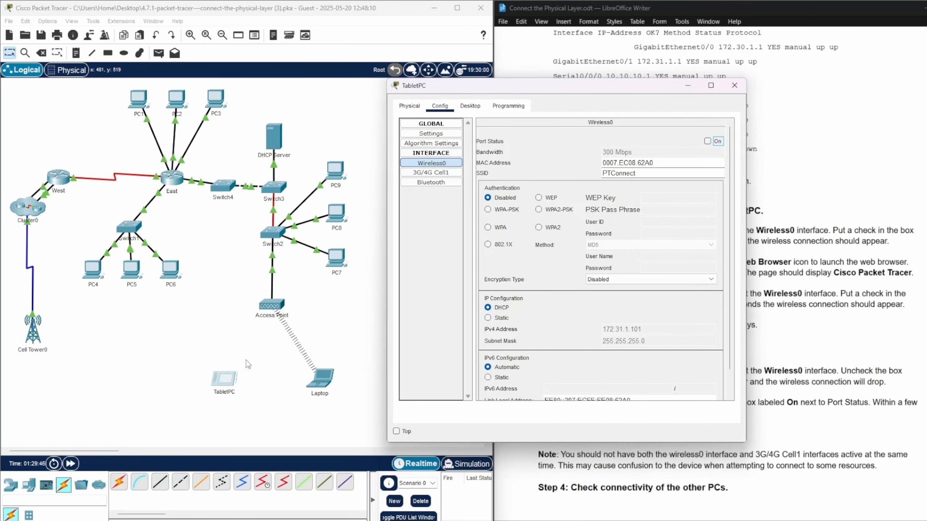
pyautogui.moveTo(594, 88); pyautogui.dragTo(292, 92)
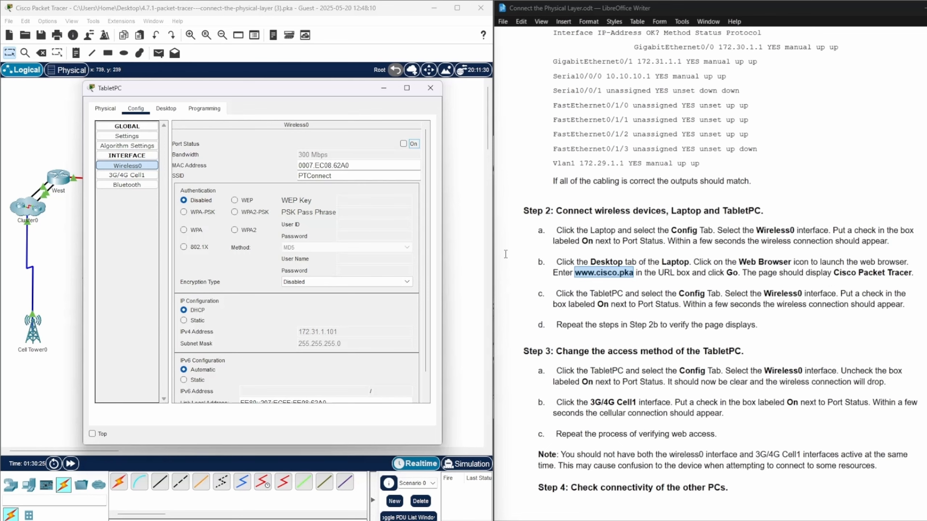
# Step: Turn on the port status of the TabletPC's 3G/4G Cell1 interface to connect it to the cell tower
pyautogui.moveTo(241, 93); pyautogui.dragTo(513, 96)
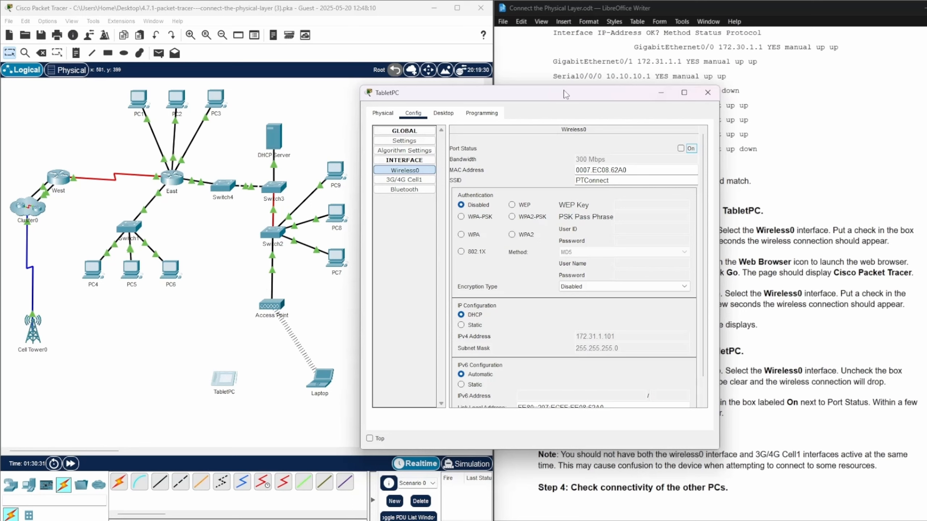
pyautogui.click(407, 181)
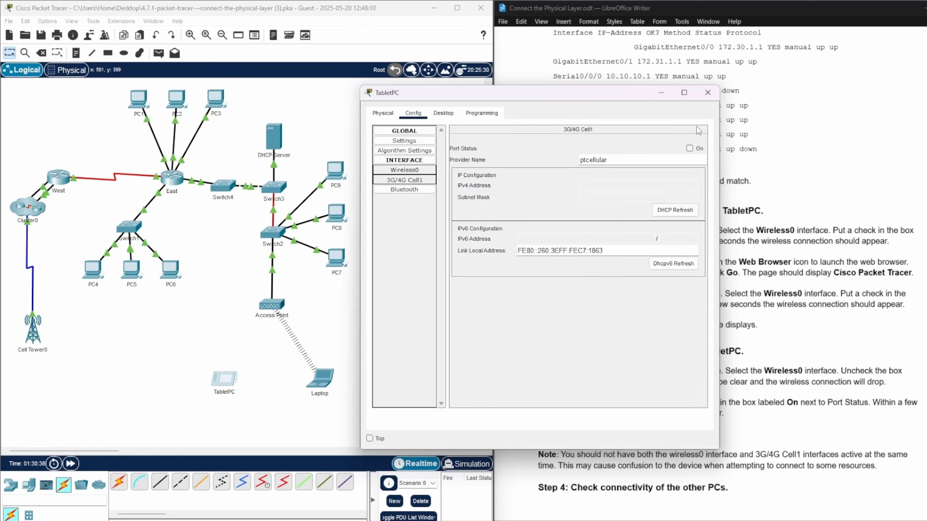
pyautogui.click(404, 180)
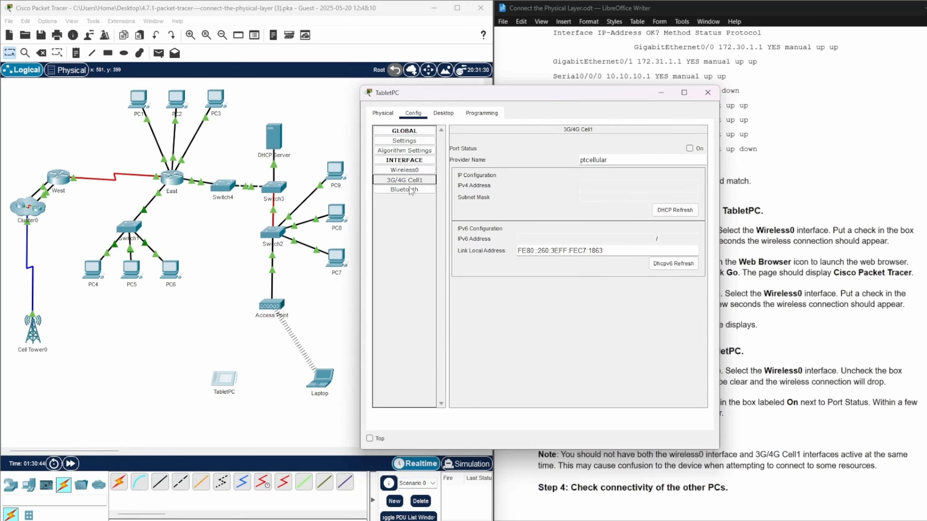
pyautogui.click(689, 149)
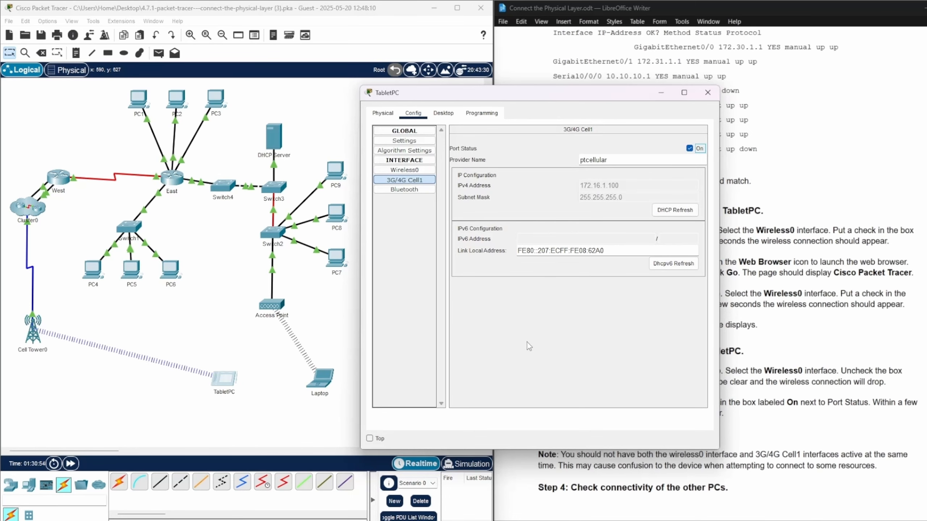
pyautogui.moveTo(569, 99); pyautogui.dragTo(310, 91)
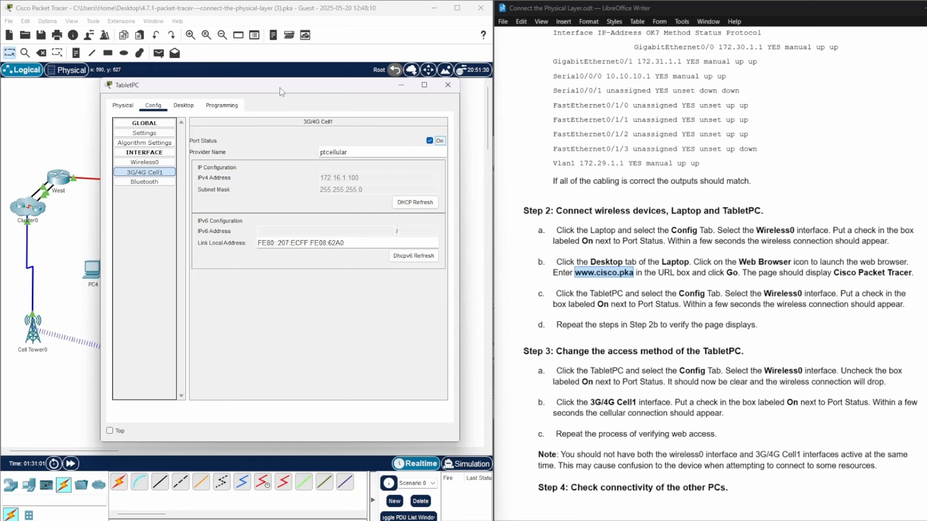
pyautogui.moveTo(280, 89); pyautogui.dragTo(512, 83)
pyautogui.click(416, 99)
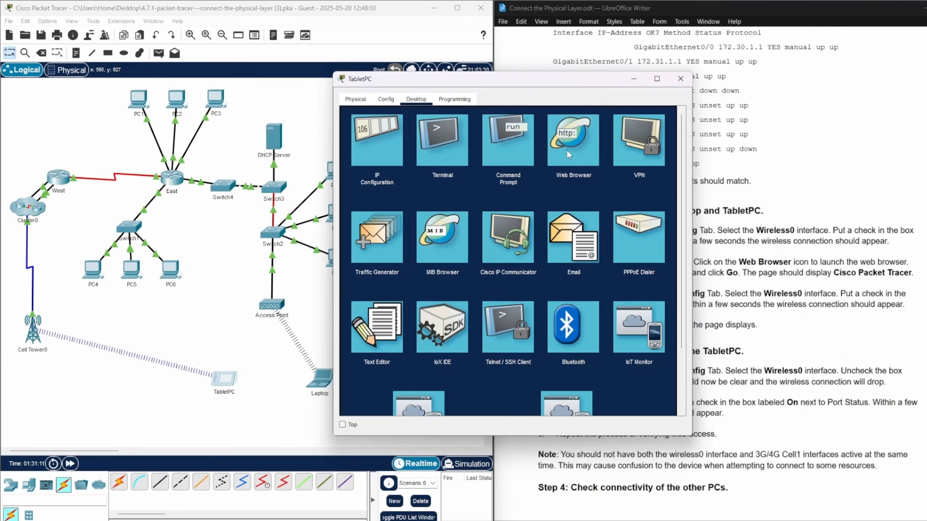
pyautogui.click(565, 148)
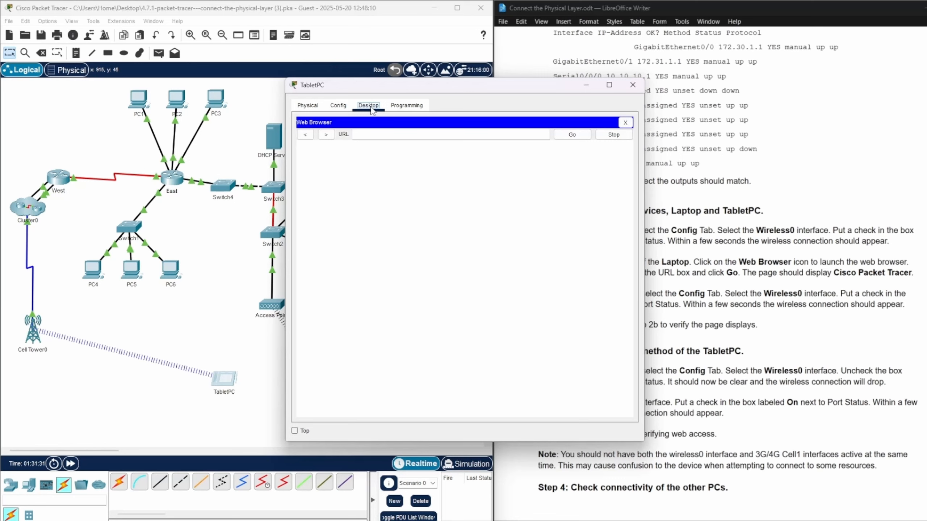
pyautogui.rightClick(369, 134)
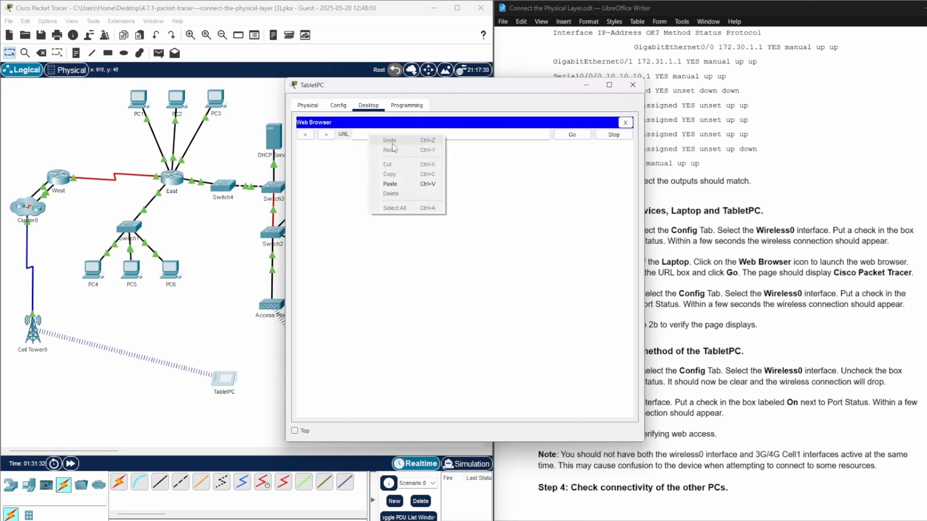
pyautogui.click(388, 185)
pyautogui.click(571, 135)
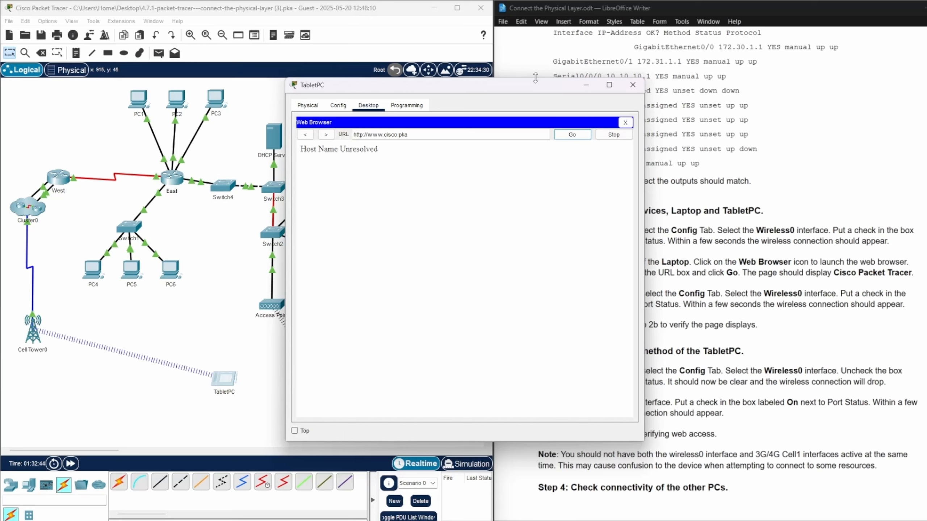
pyautogui.moveTo(525, 86); pyautogui.dragTo(648, 83)
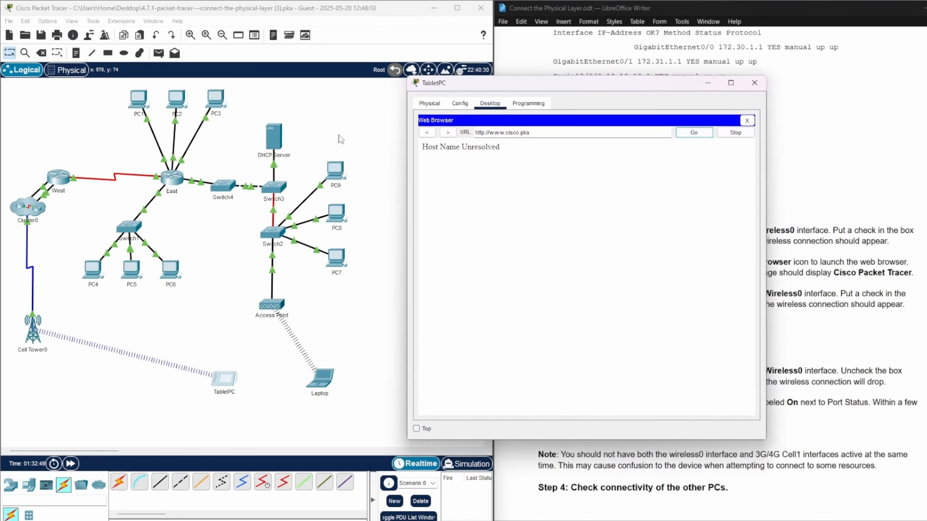
# Step: Show the global settings of the TabletPC and the DHCP Server side by side to compare their gateway and DNS addresses
pyautogui.click(459, 104)
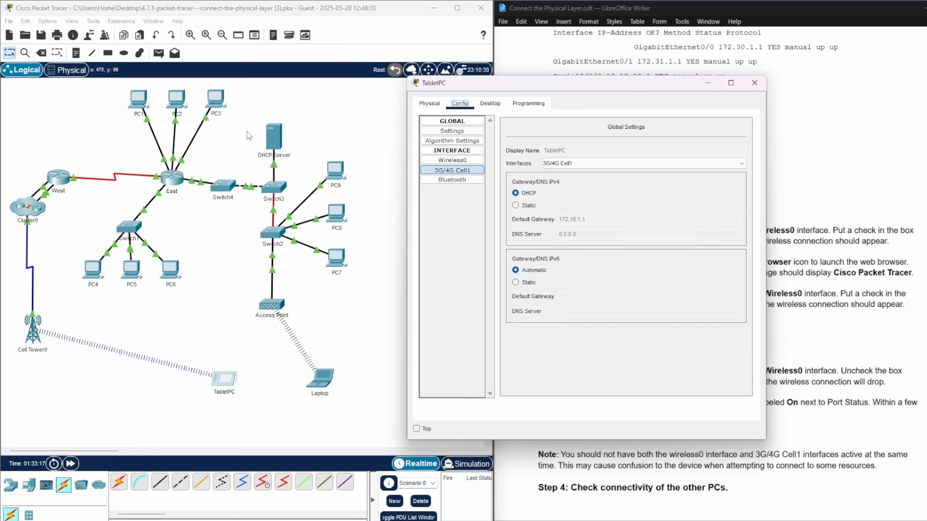
pyautogui.click(276, 141)
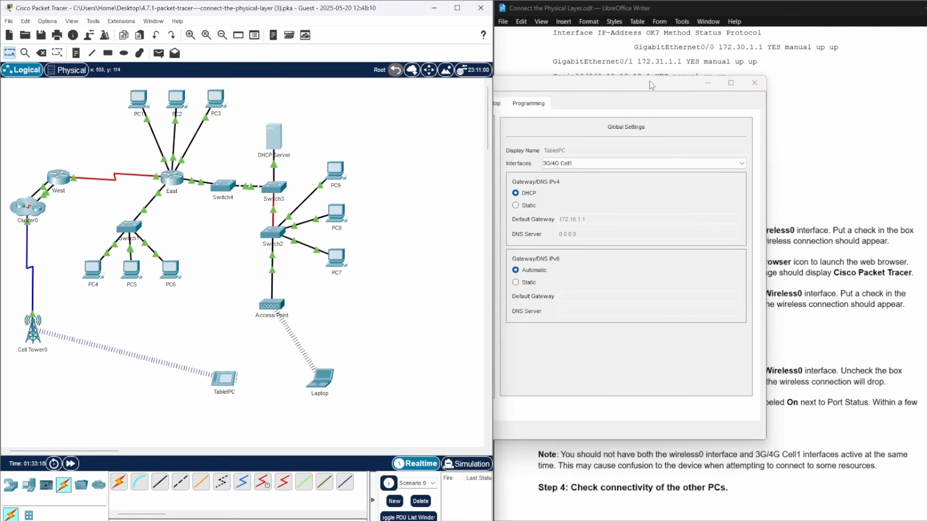
pyautogui.moveTo(650, 84); pyautogui.dragTo(729, 84)
pyautogui.moveTo(452, 119); pyautogui.dragTo(206, 86)
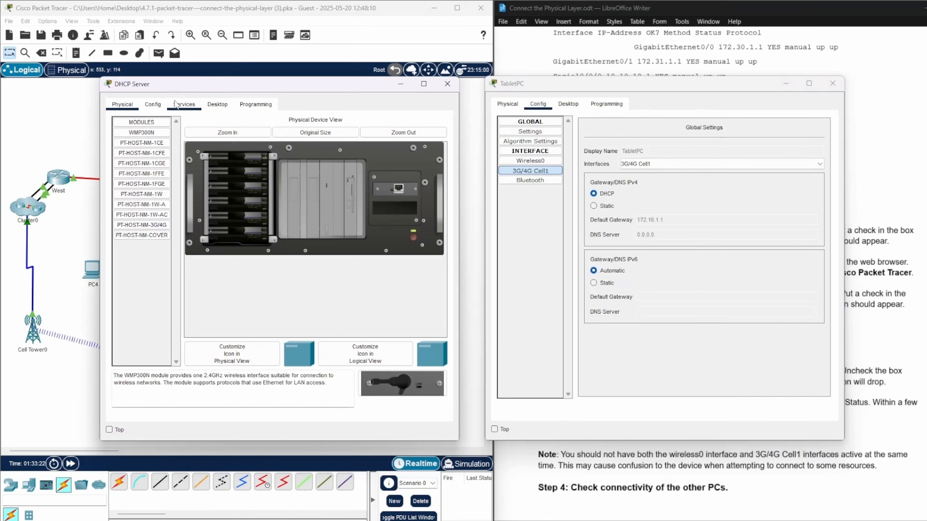
pyautogui.click(153, 105)
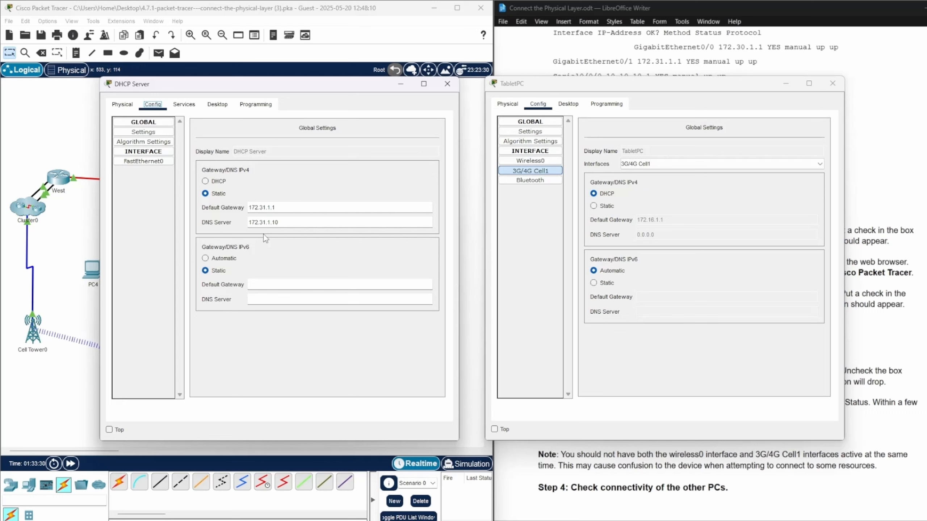
# Step: Switch the TabletPC's IPv4 gateway and DNS to static for 3G/4G Cell1 and set the default gateway to 172.16.1.1
pyautogui.click(594, 207)
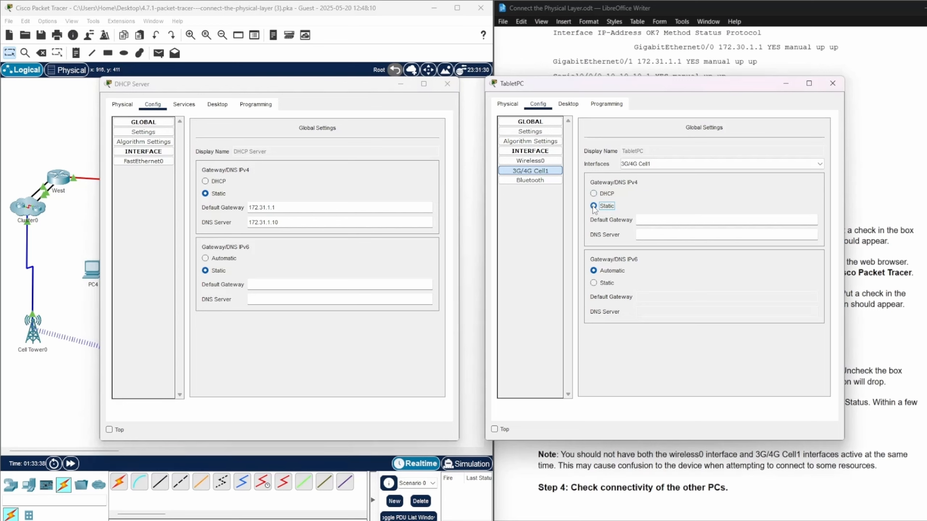
pyautogui.click(593, 206)
pyautogui.click(639, 219)
pyautogui.write('172.16.1.1')
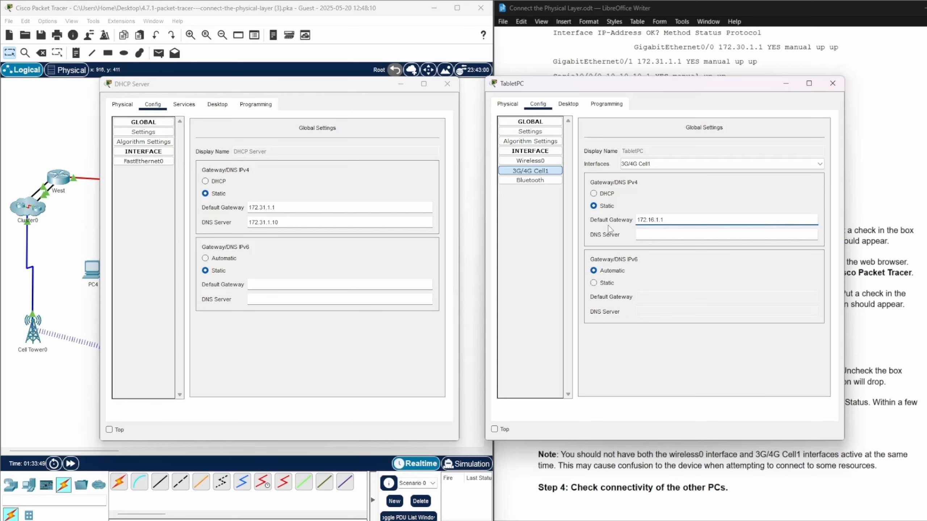
pyautogui.click(285, 225)
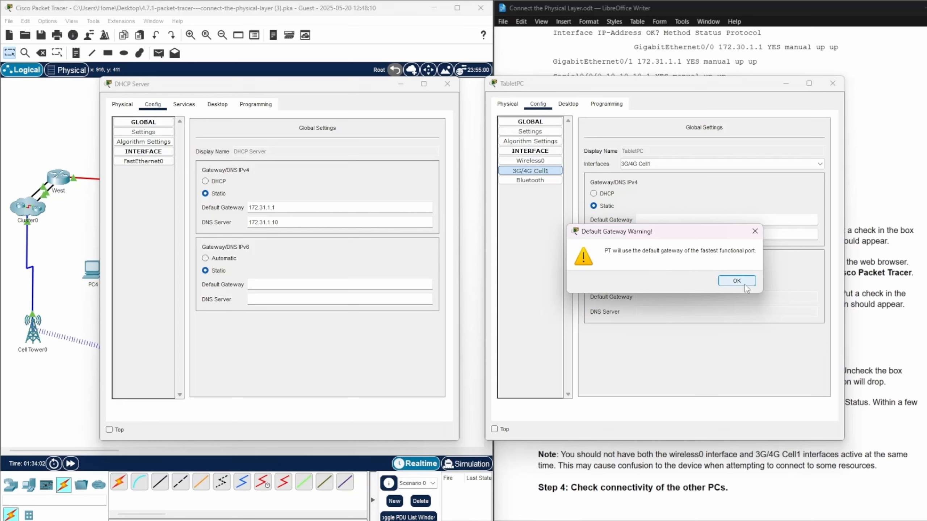
pyautogui.click(755, 237)
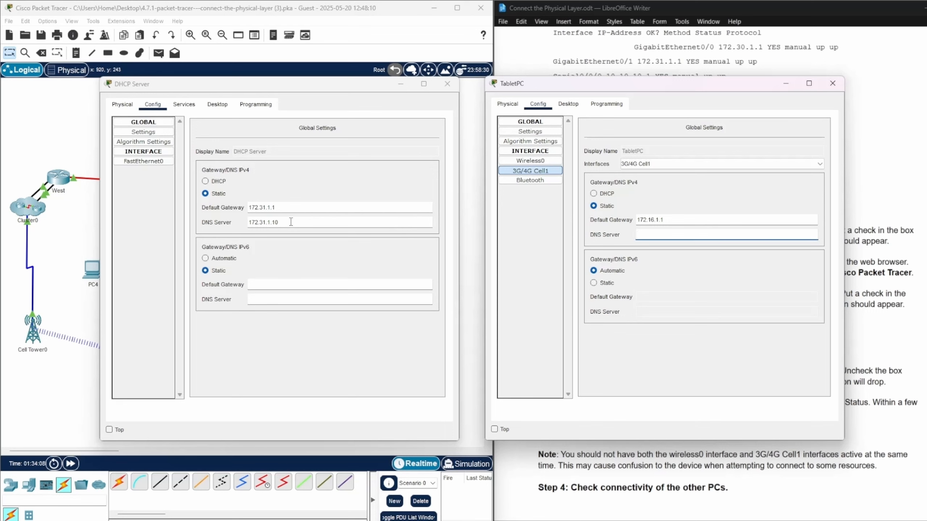
# Step: Copy the DNS server address 172.31.1.10 from the DHCP Server's settings into the TabletPC's IPv4 DNS server setting
pyautogui.moveTo(291, 221); pyautogui.dragTo(233, 222)
pyautogui.hotkey('ctrl', 'c')
pyautogui.rightClick(272, 227)
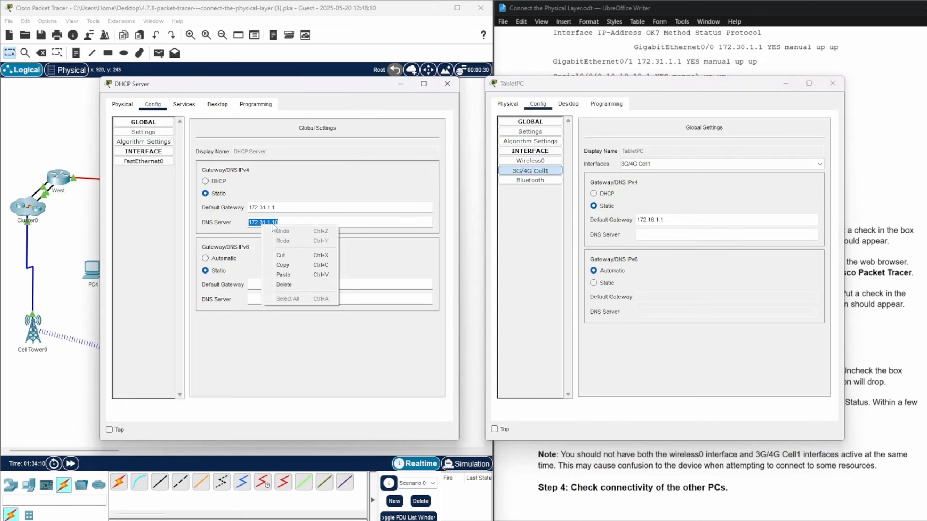
pyautogui.click(282, 265)
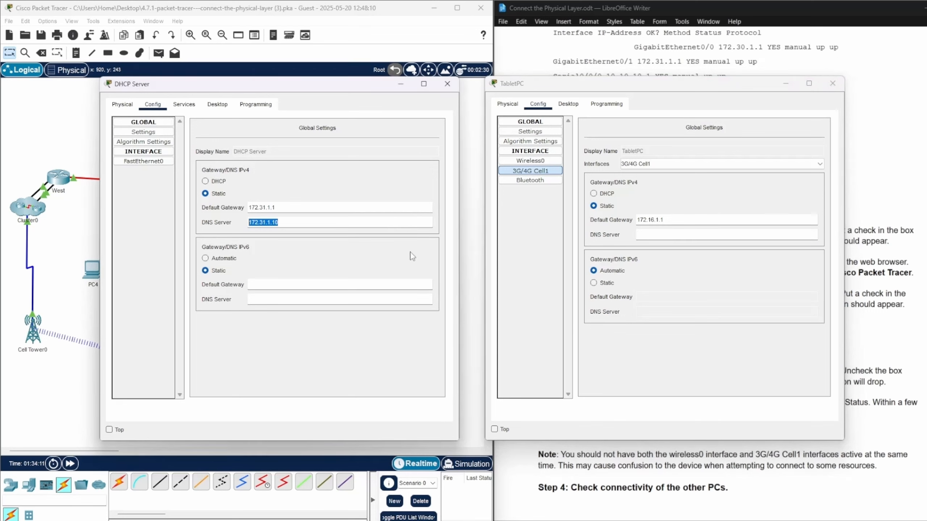
pyautogui.click(639, 235)
pyautogui.rightClick(645, 238)
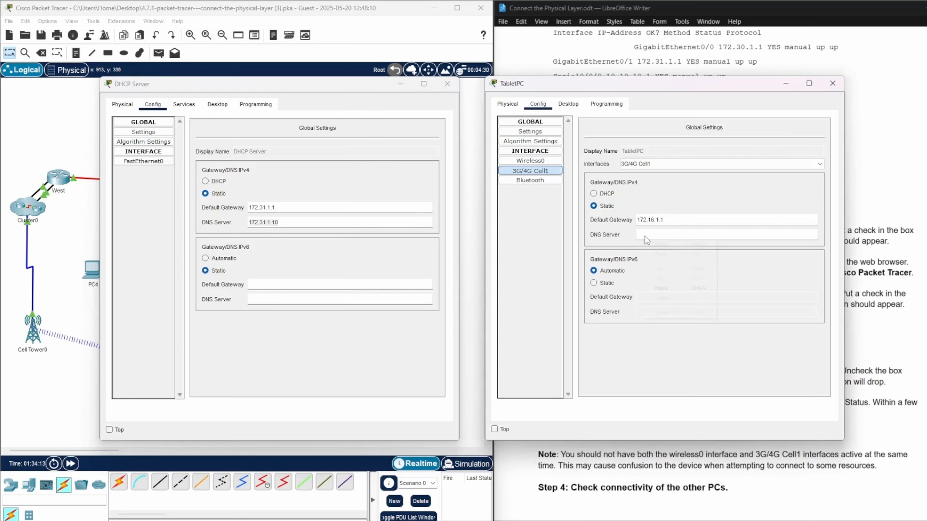
pyautogui.click(678, 289)
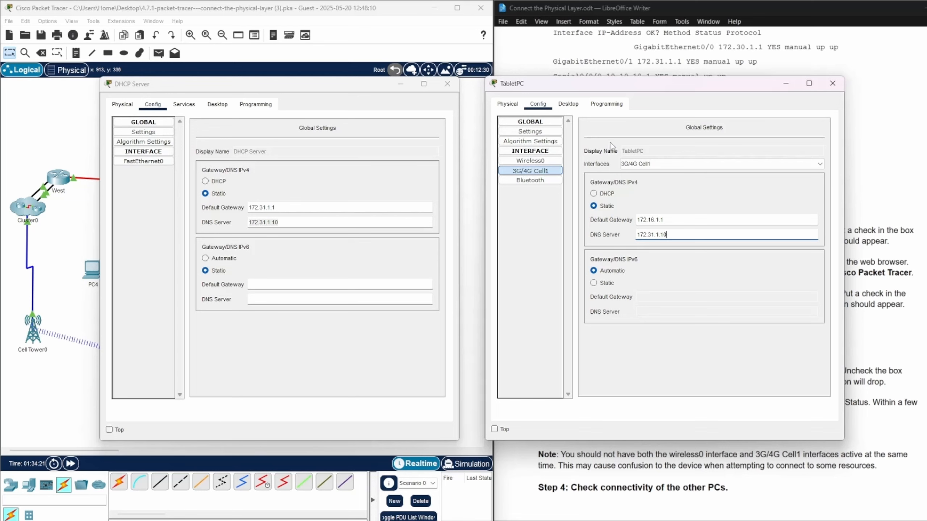
pyautogui.click(544, 132)
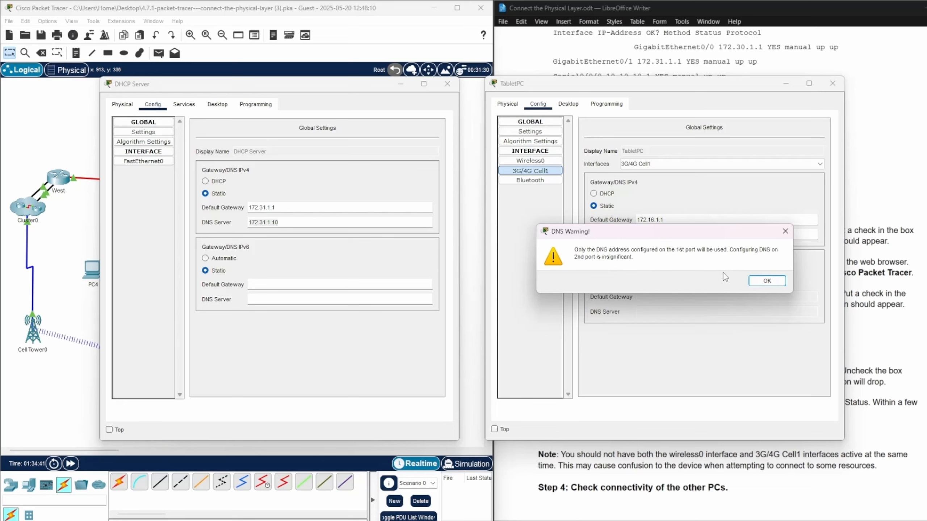
# Step: Dismiss the DNS warning and refresh the IPv4 address of the TabletPC's 3G/4G Cell1 interface via DHCP
pyautogui.click(782, 235)
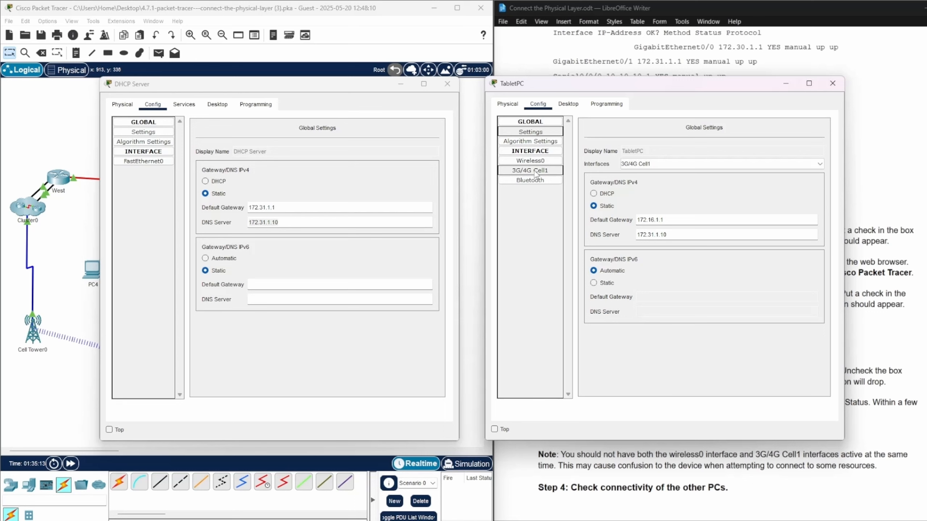
pyautogui.click(536, 174)
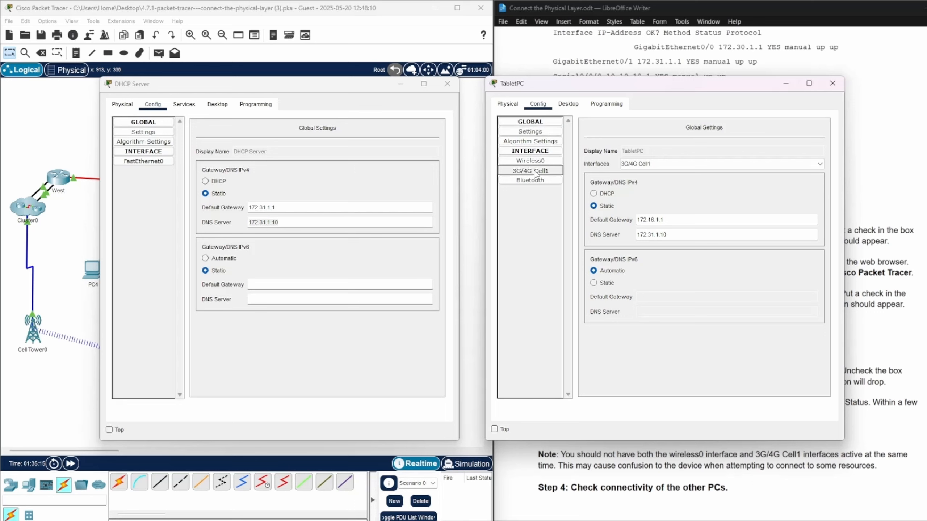
pyautogui.click(535, 174)
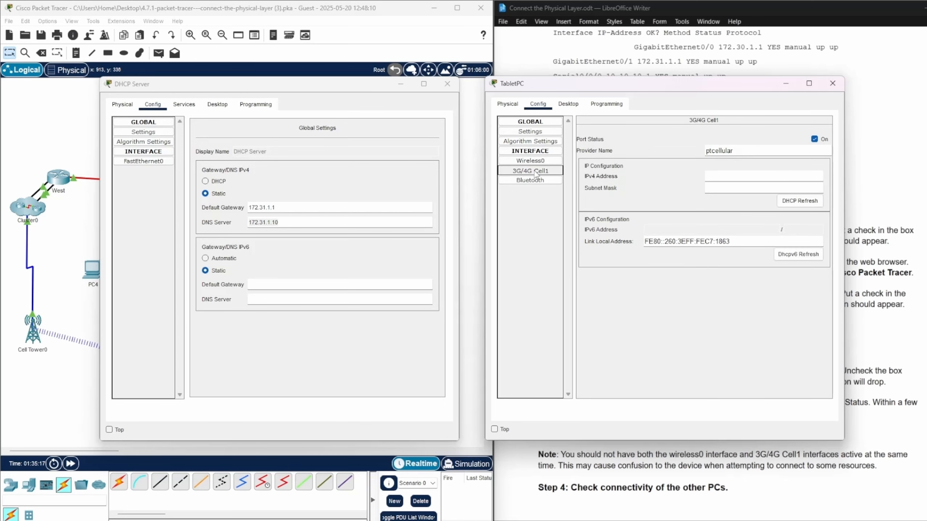
pyautogui.click(797, 203)
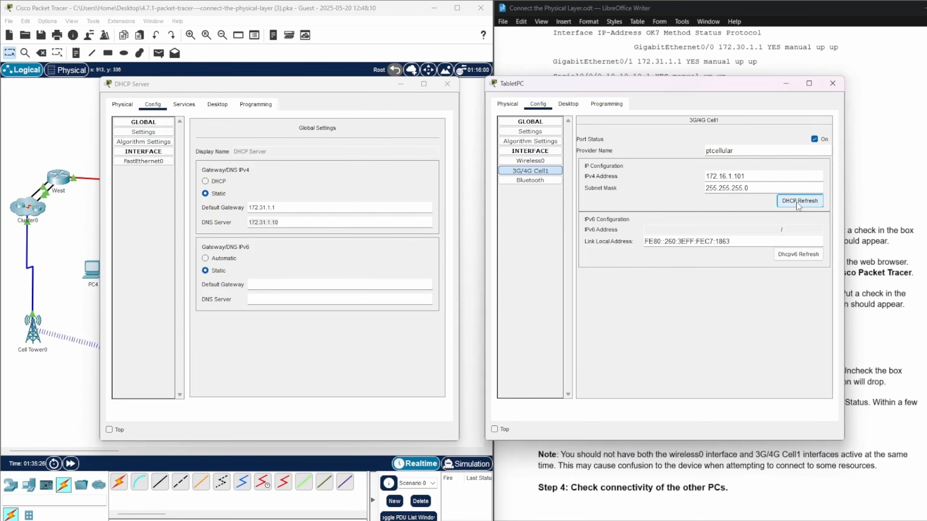
pyautogui.click(568, 106)
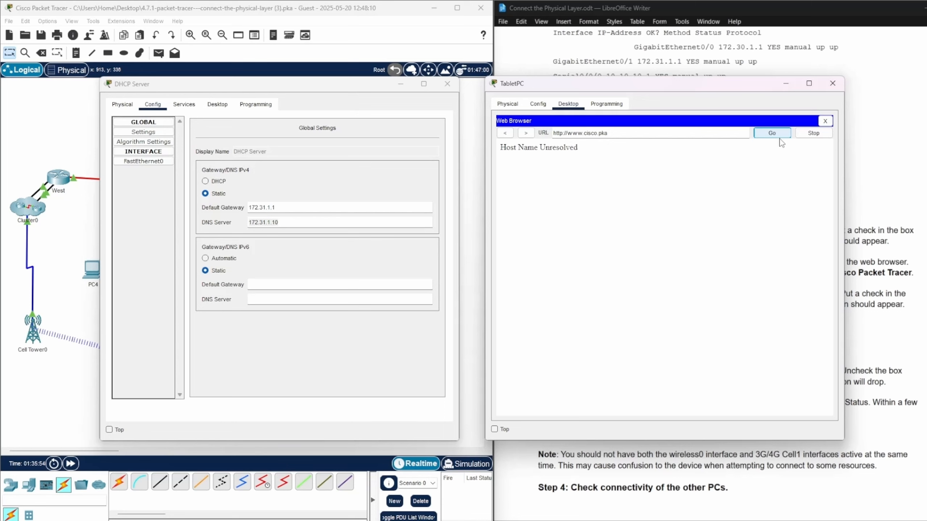
pyautogui.click(825, 121)
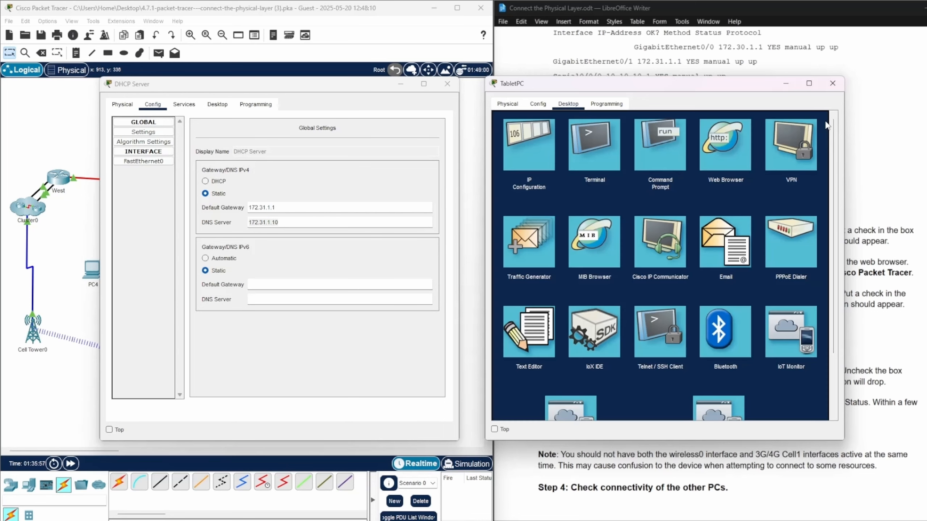
pyautogui.click(724, 155)
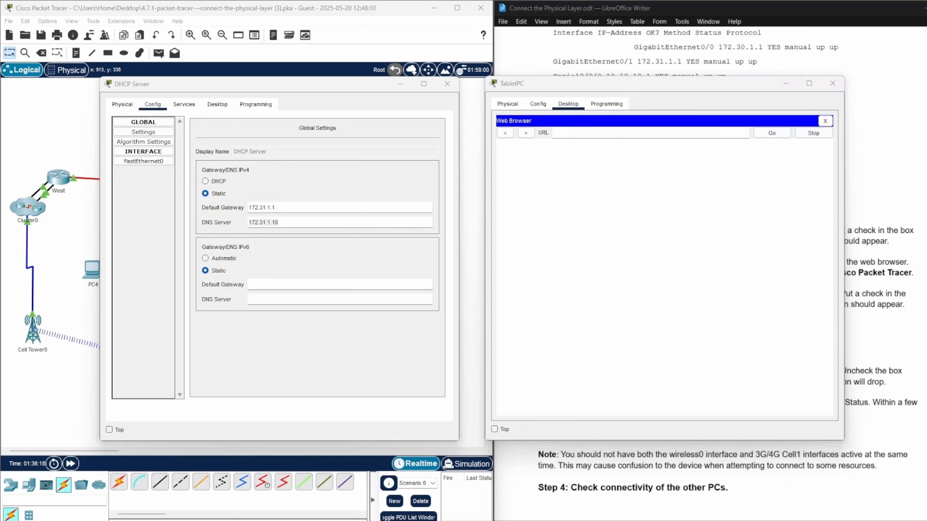
pyautogui.rightClick(602, 134)
pyautogui.click(633, 181)
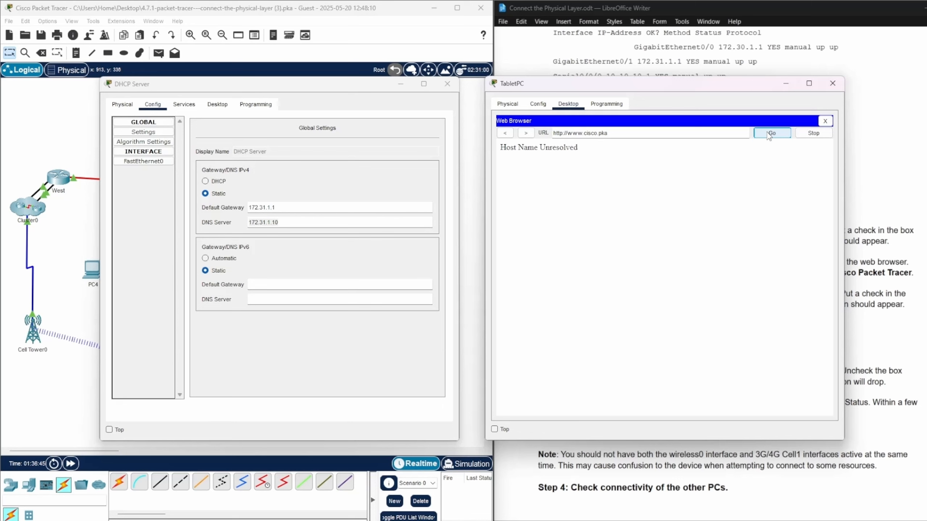
pyautogui.moveTo(628, 135); pyautogui.dragTo(539, 135)
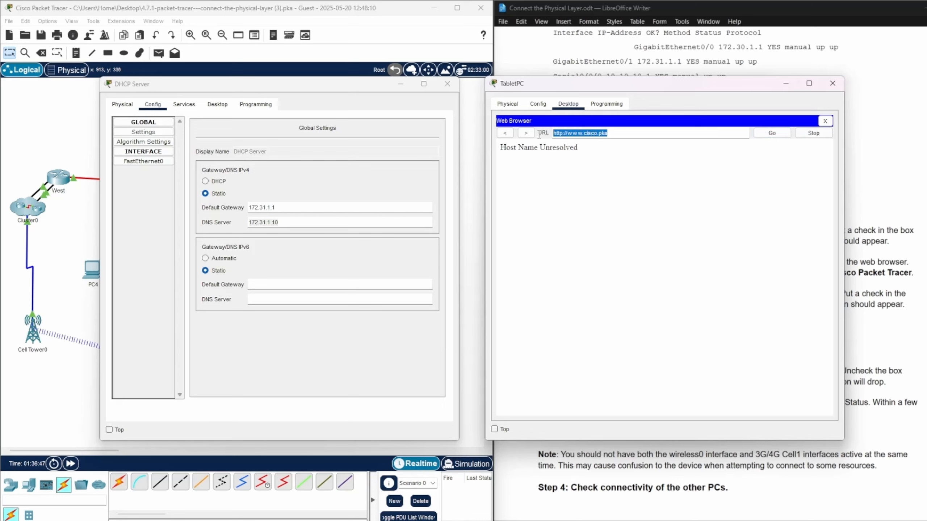
pyautogui.press('BackSpace')
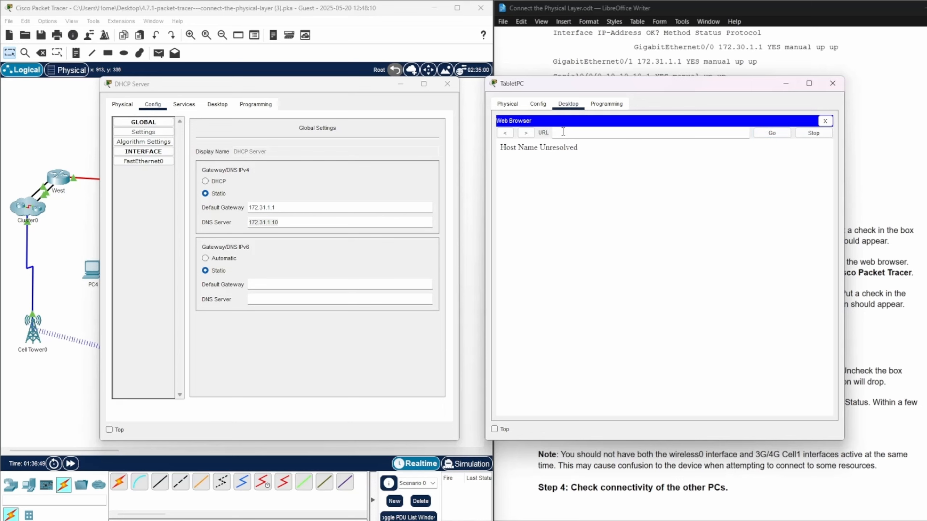
pyautogui.rightClick(563, 133)
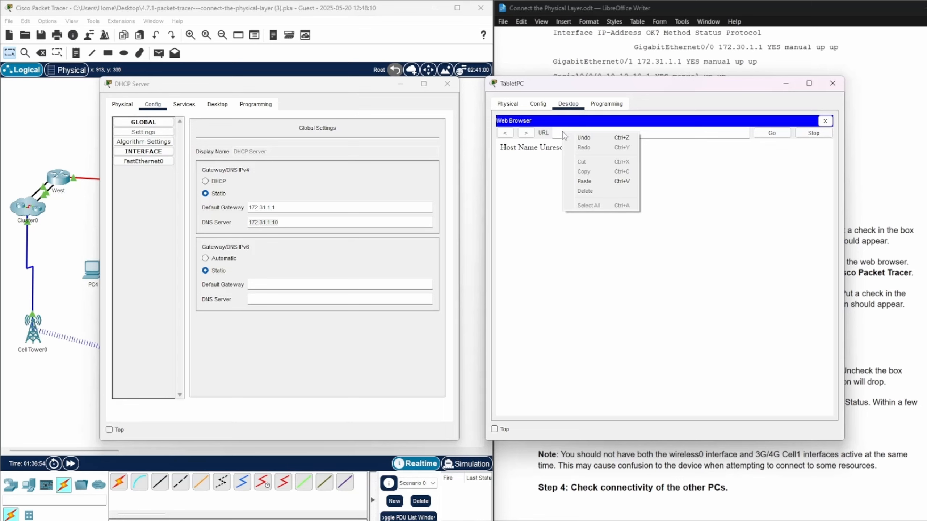
pyautogui.click(557, 131)
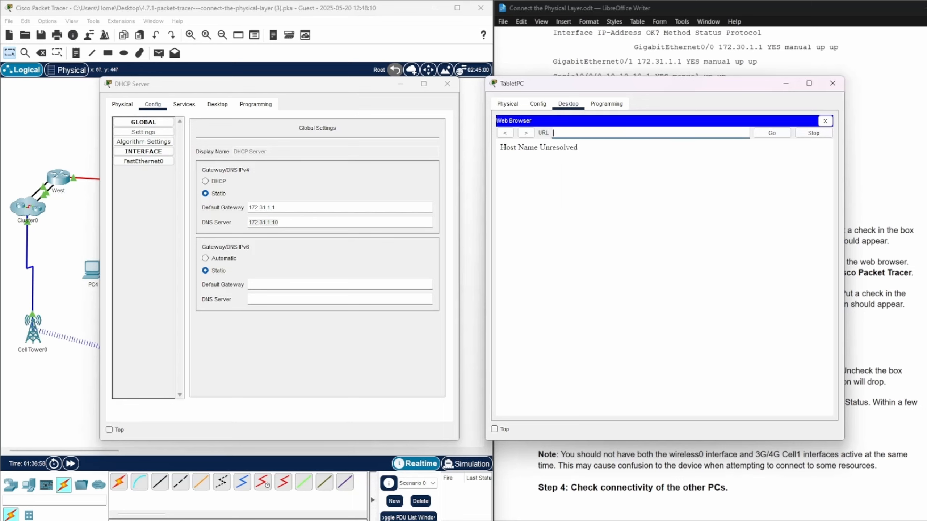
pyautogui.click(282, 222)
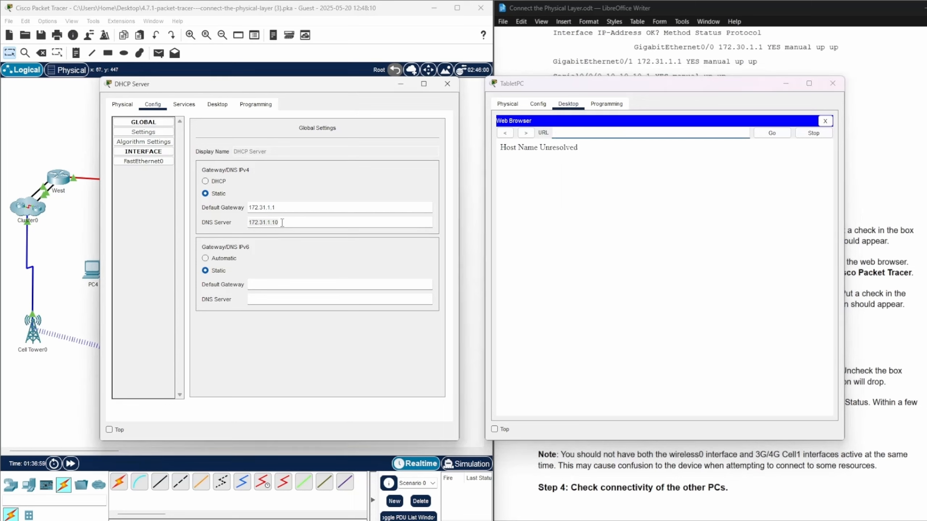
pyautogui.moveTo(272, 223); pyautogui.dragTo(248, 222)
pyautogui.rightClick(258, 222)
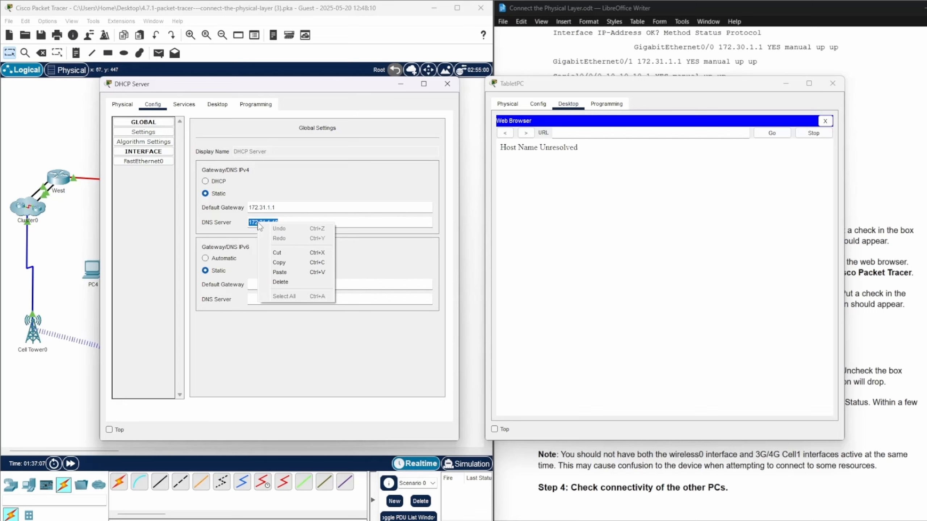
pyautogui.click(279, 262)
pyautogui.click(578, 133)
pyautogui.rightClick(578, 133)
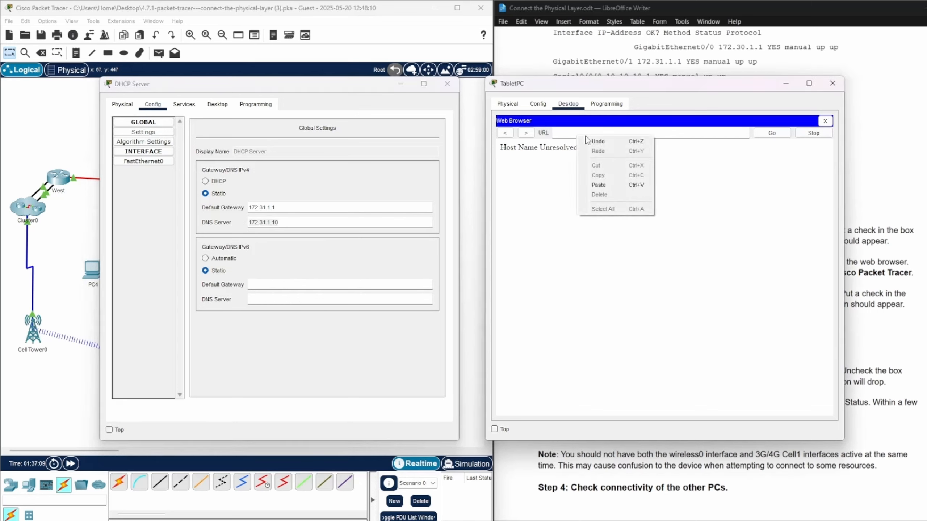
pyautogui.click(615, 182)
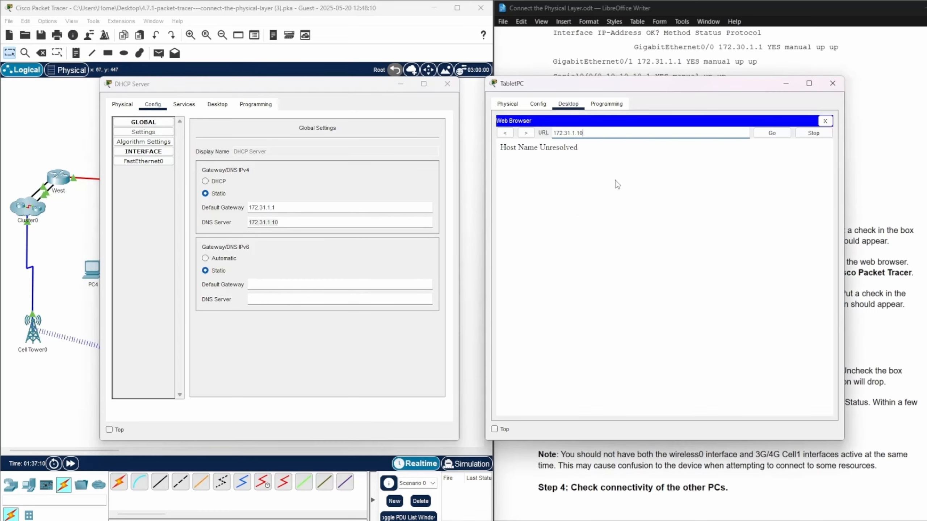
pyautogui.click(777, 135)
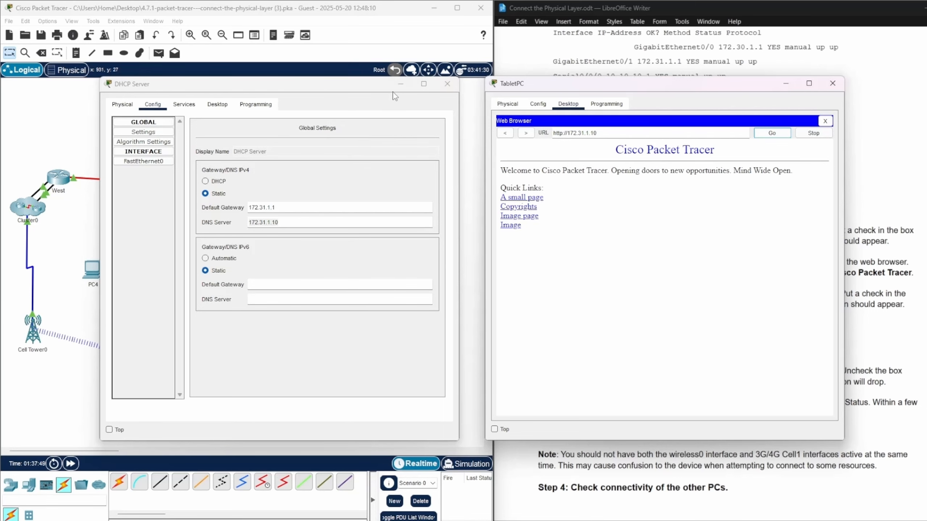
pyautogui.click(401, 86)
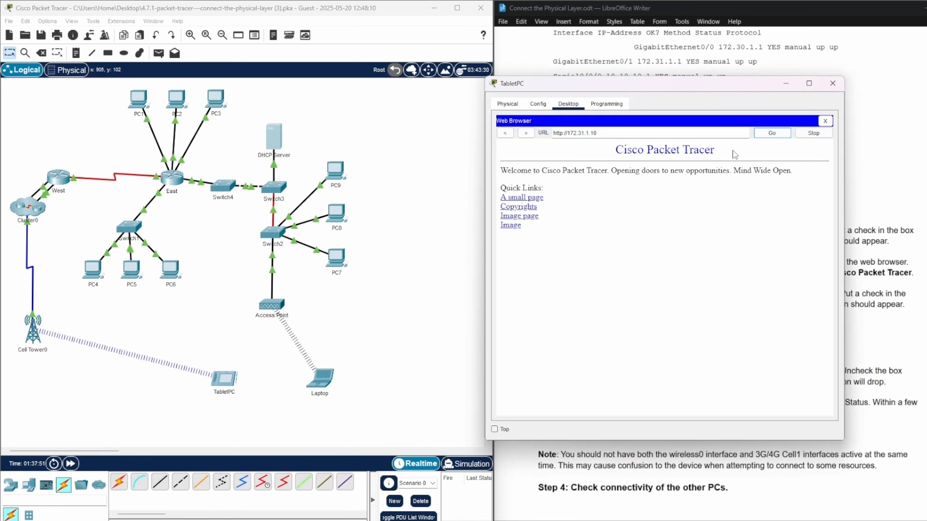
pyautogui.click(786, 85)
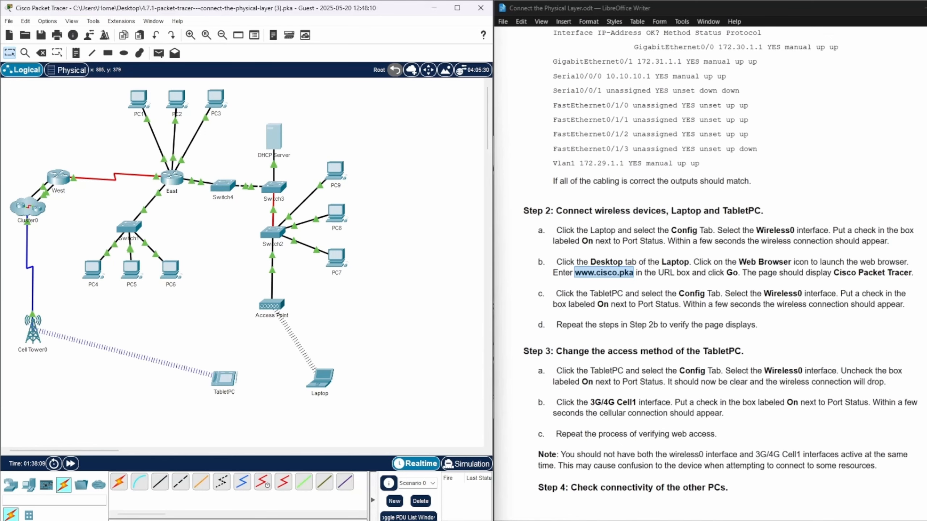
pyautogui.moveTo(926, 442)
pyautogui.mouseDown()
pyautogui.moveTo(926, 451)
pyautogui.moveTo(926, 443)
pyautogui.mouseUp()
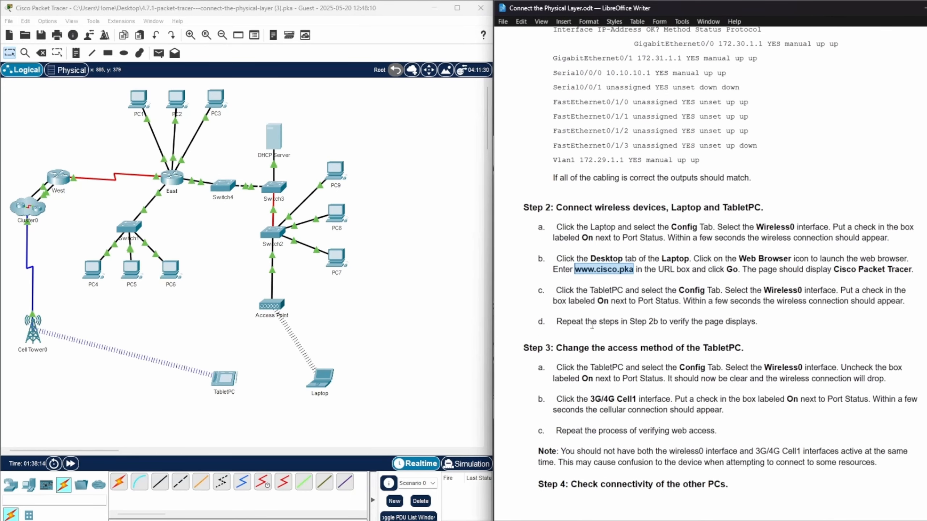
pyautogui.rightClick(616, 266)
pyautogui.click(649, 281)
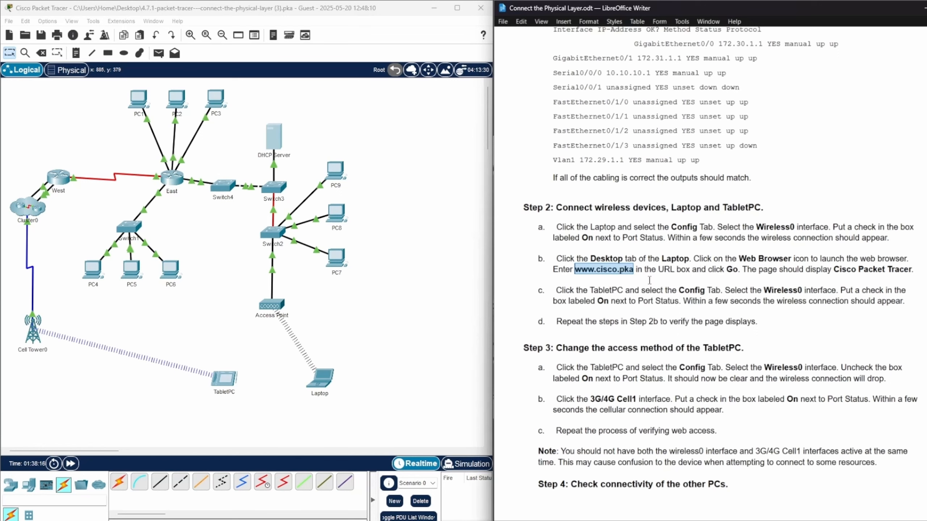
pyautogui.click(137, 102)
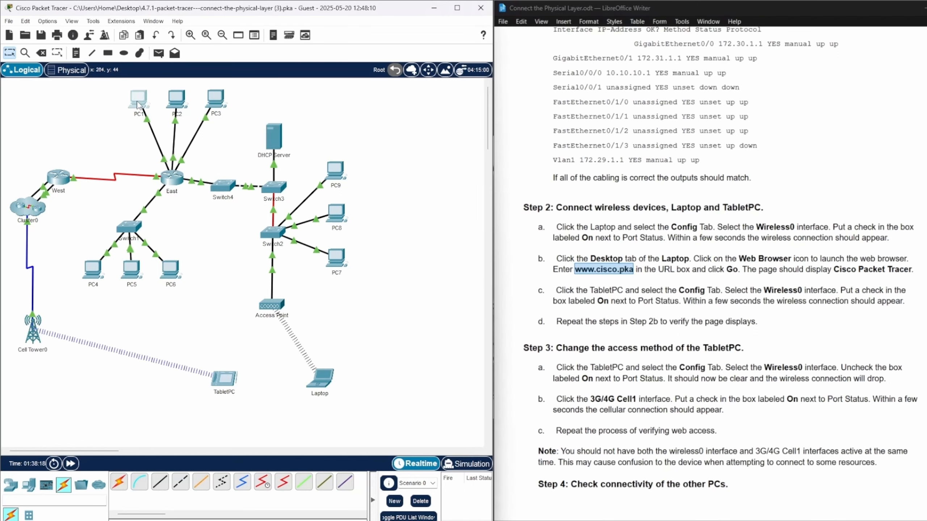
pyautogui.click(137, 101)
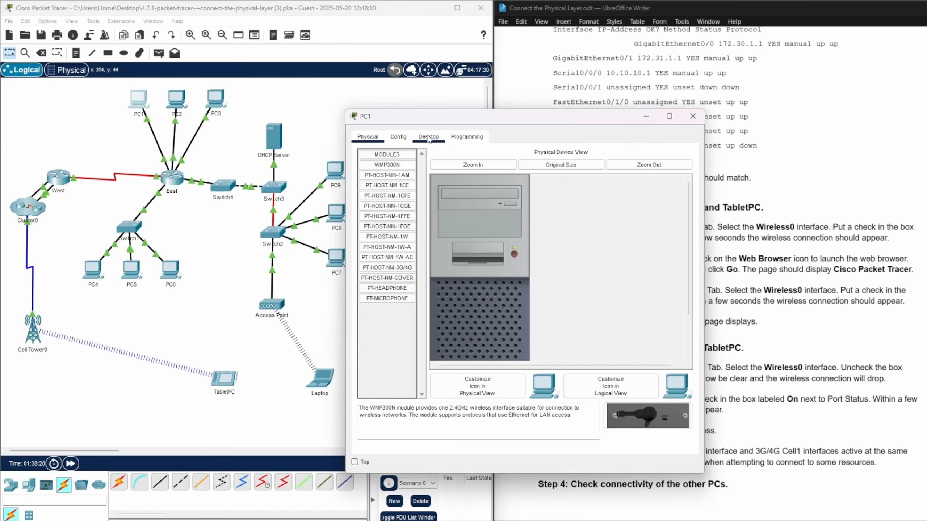
pyautogui.click(428, 139)
pyautogui.click(647, 174)
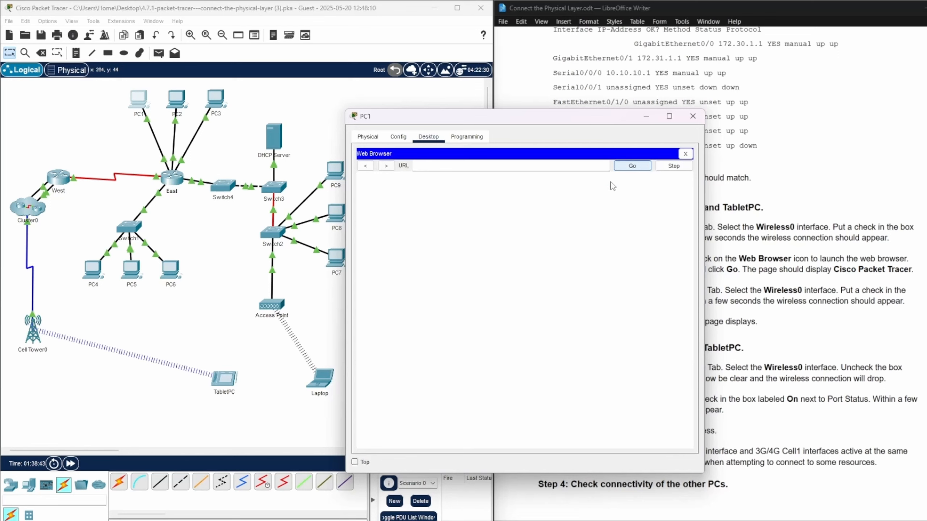
pyautogui.rightClick(575, 165)
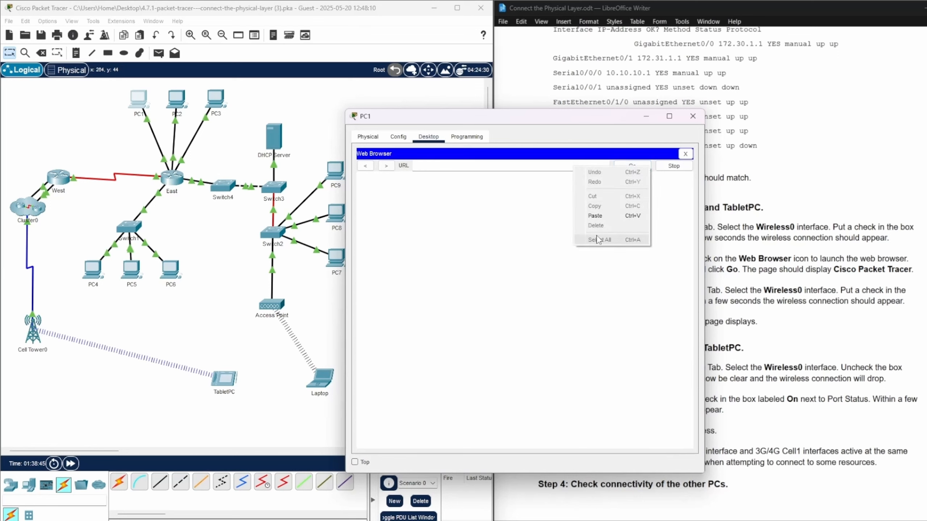
pyautogui.click(595, 215)
pyautogui.click(632, 167)
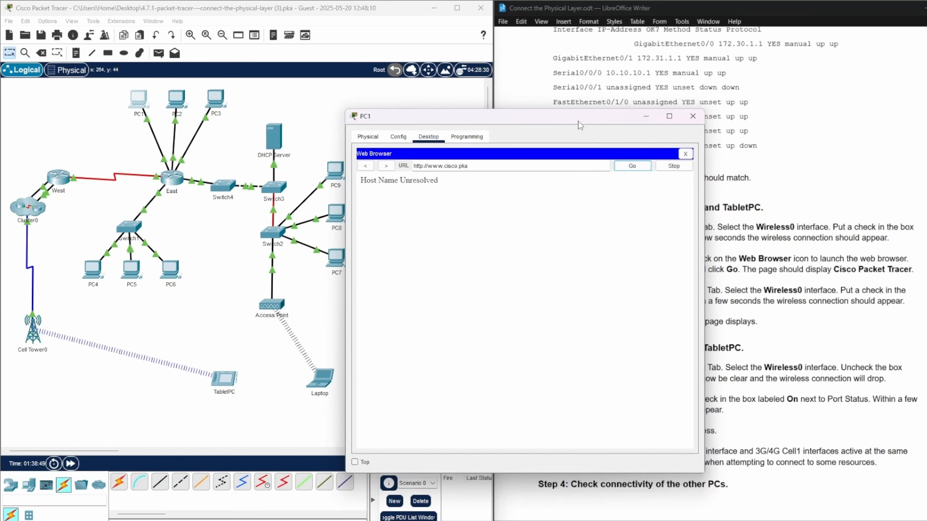
pyautogui.moveTo(577, 122); pyautogui.dragTo(648, 100)
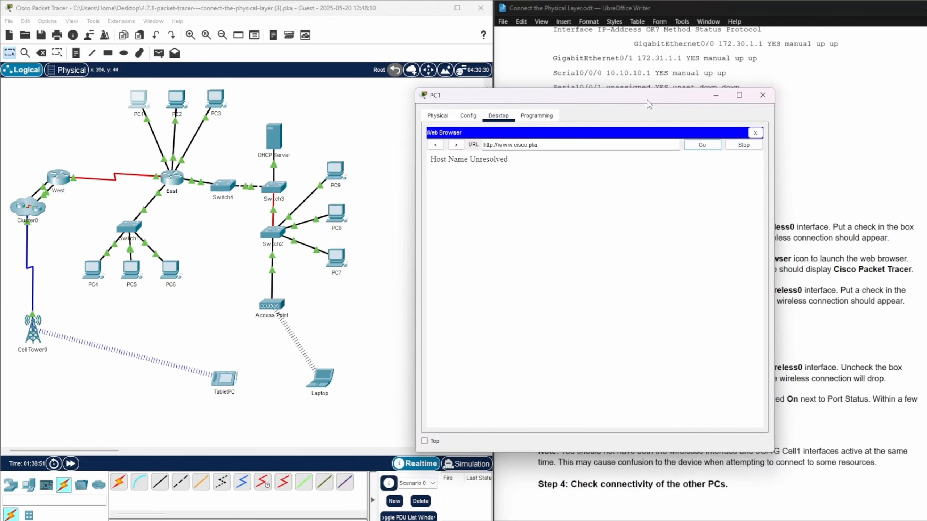
pyautogui.click(462, 121)
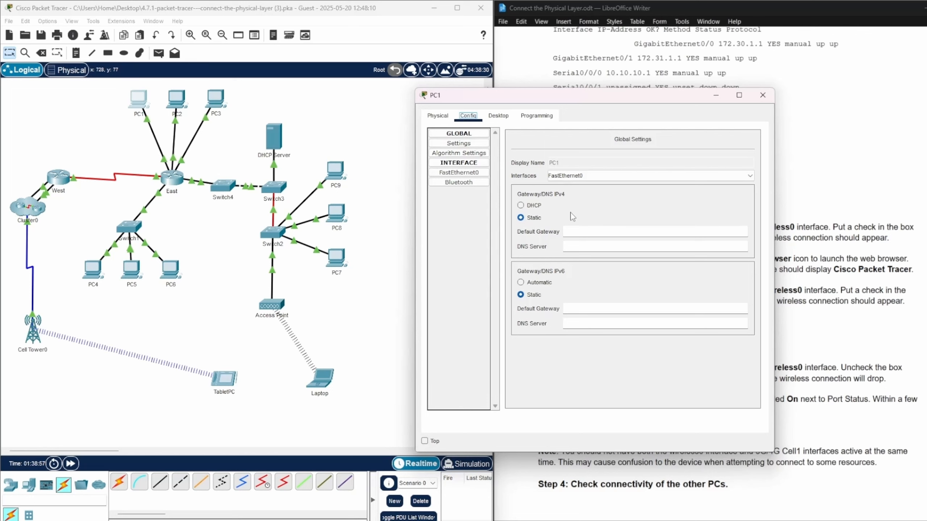
pyautogui.click(520, 206)
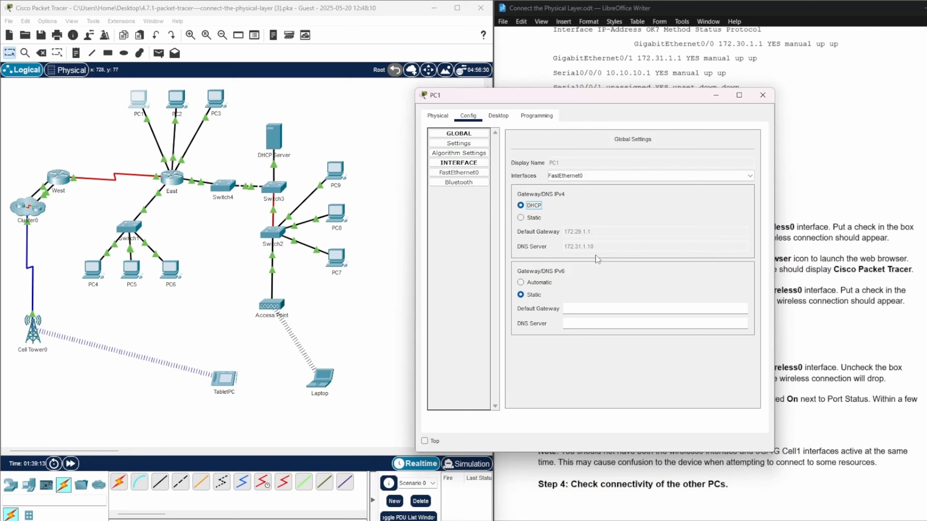
pyautogui.click(498, 116)
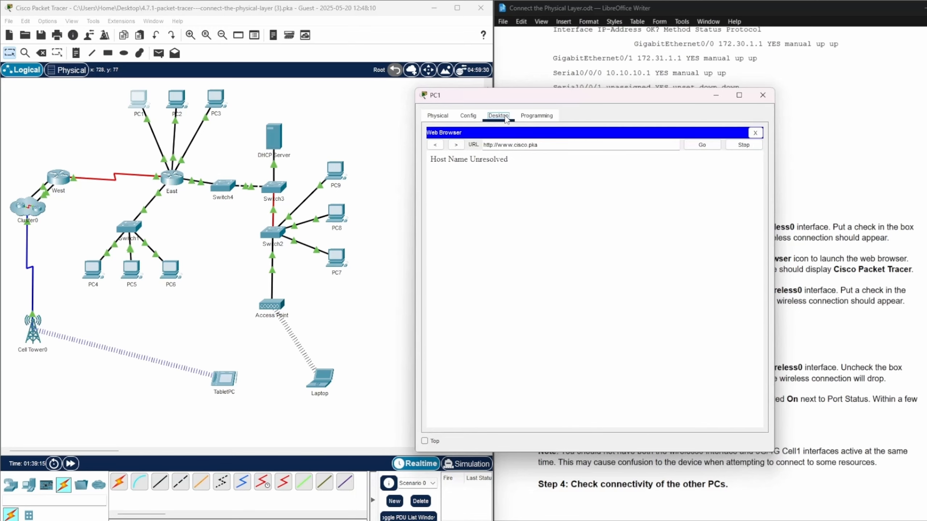
pyautogui.click(701, 144)
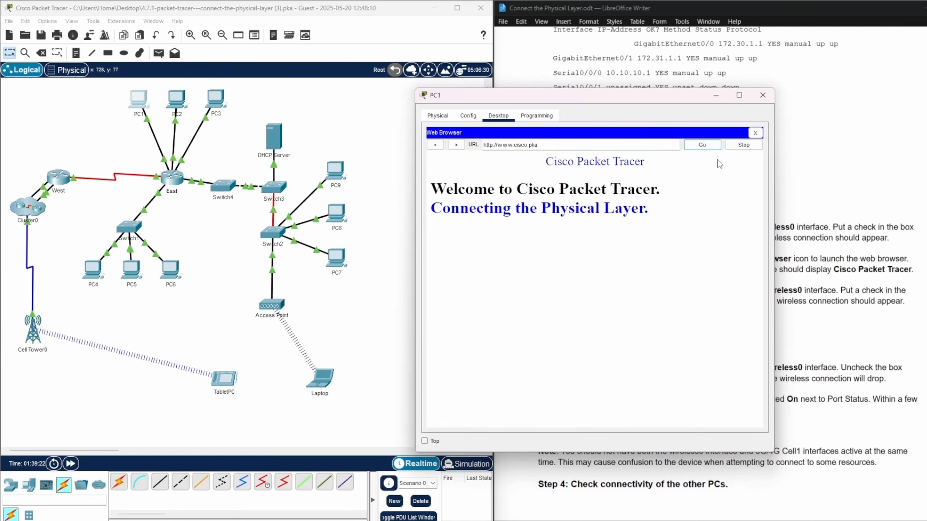
pyautogui.click(716, 97)
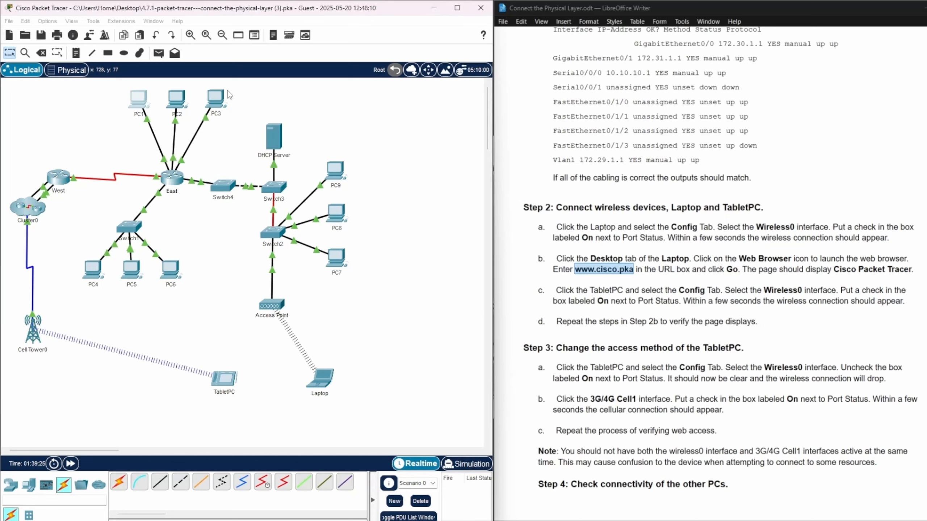
# Step: Switch PC2's IPv4 gateway and DNS on FastEthernet0 to DHCP
pyautogui.click(178, 102)
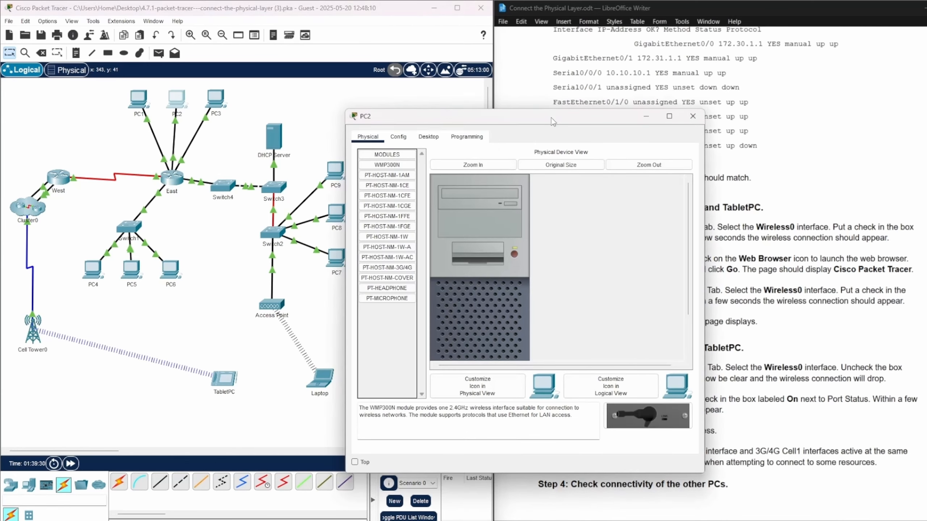
pyautogui.click(399, 136)
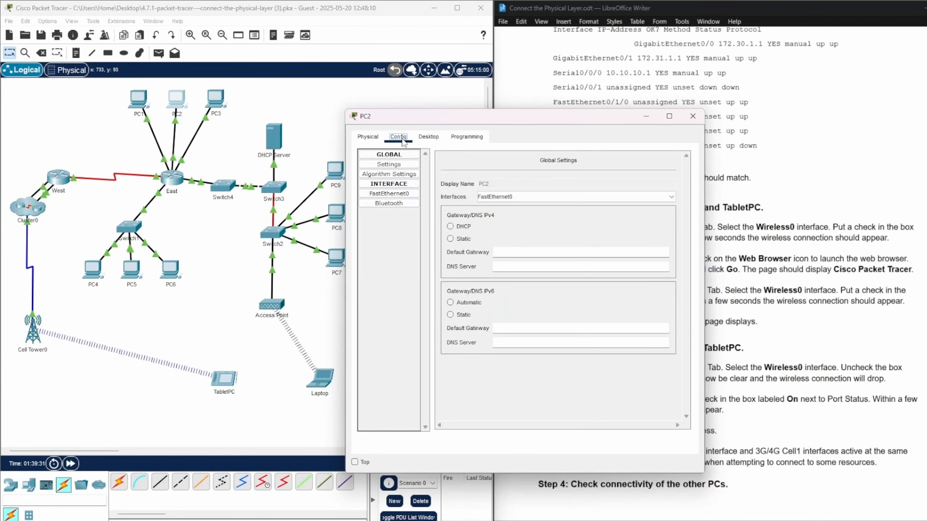
pyautogui.click(451, 227)
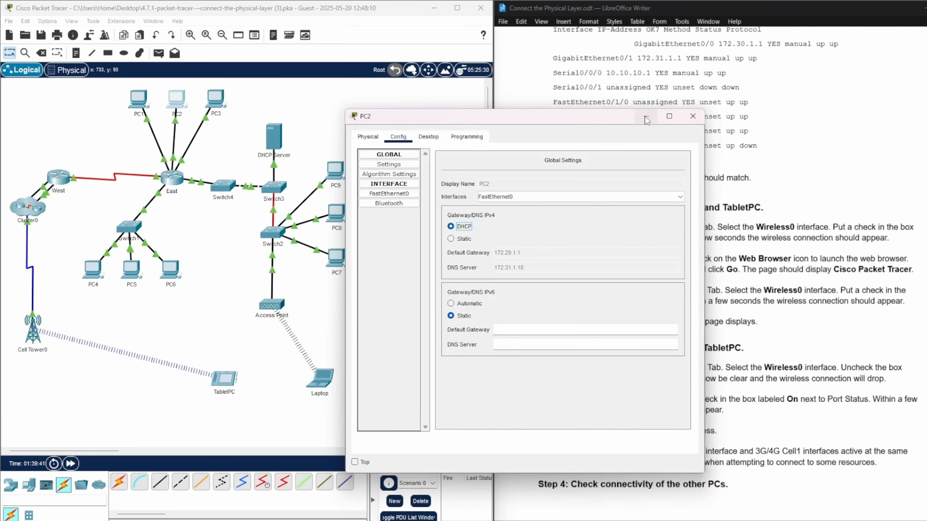
# Step: Close PC2's window and switch PC3's IPv4 gateway and DNS on FastEthernet0 to DHCP
pyautogui.click(693, 116)
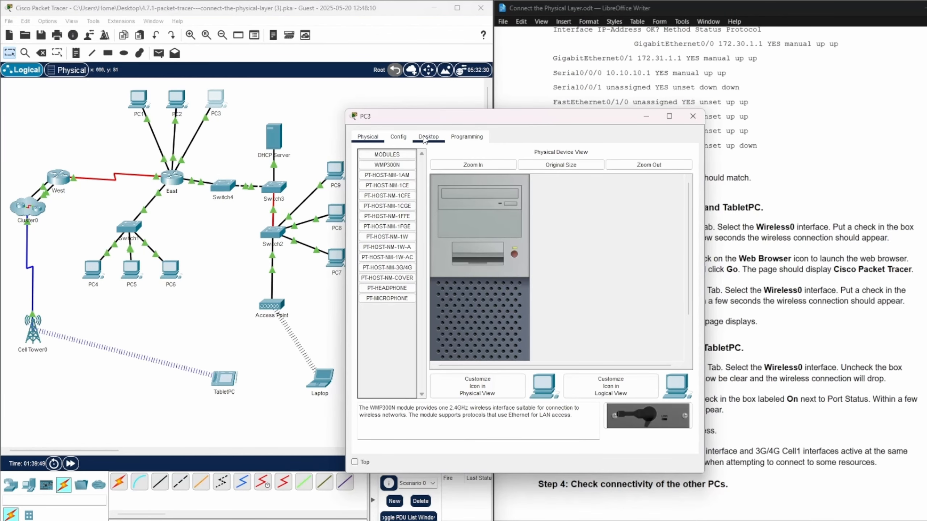
pyautogui.click(399, 138)
pyautogui.click(461, 227)
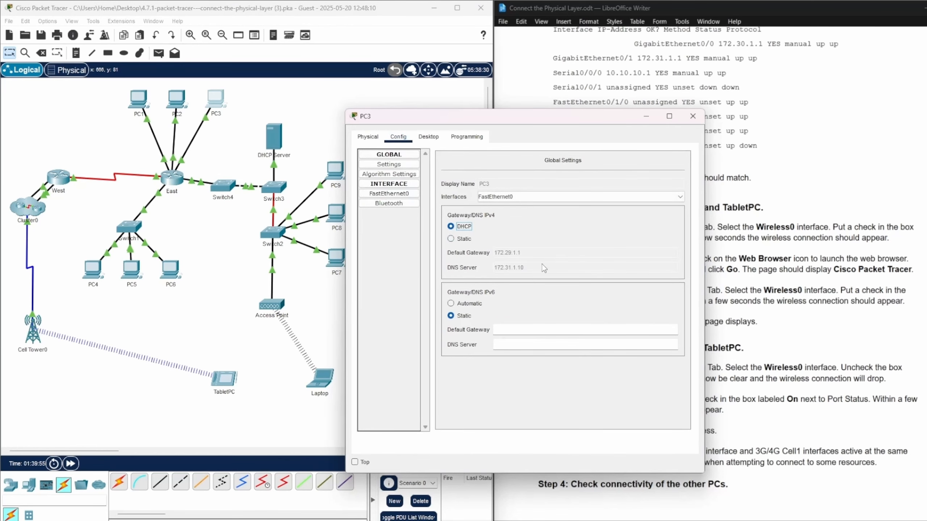
pyautogui.click(693, 117)
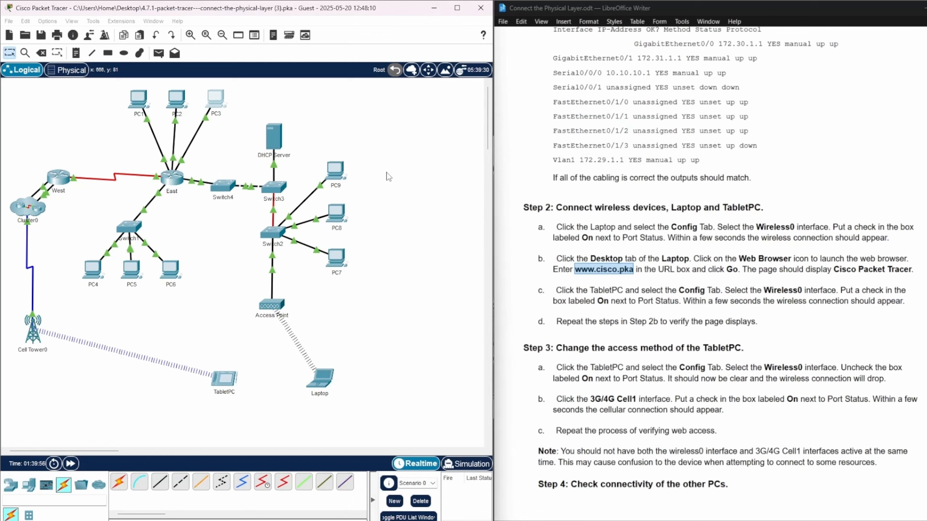
# Step: Switch PC9's IPv4 gateway and DNS on FastEthernet0 to DHCP and close its window
pyautogui.click(338, 175)
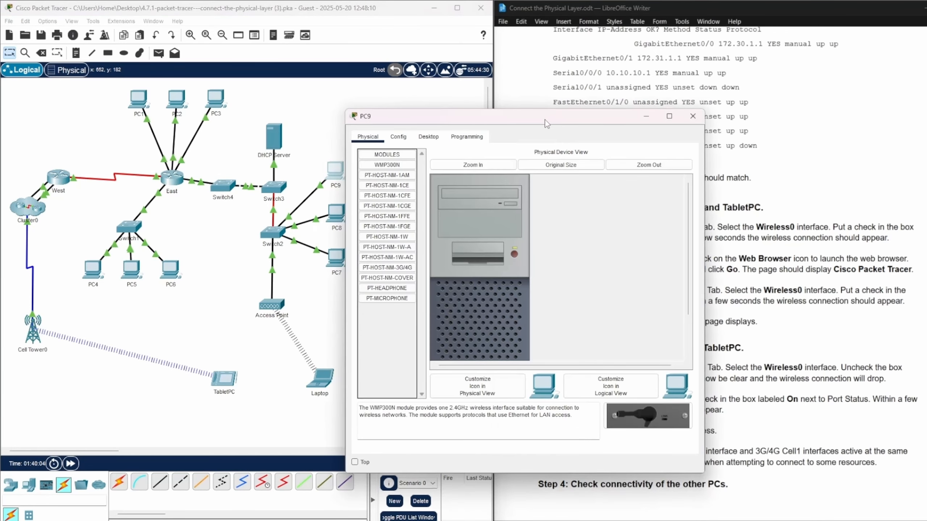
pyautogui.moveTo(547, 114); pyautogui.dragTo(493, 108)
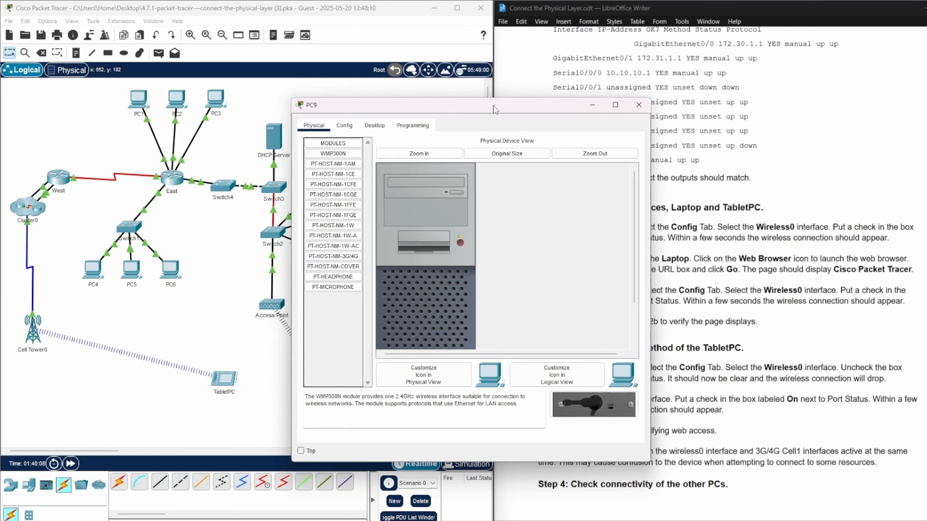
pyautogui.click(344, 125)
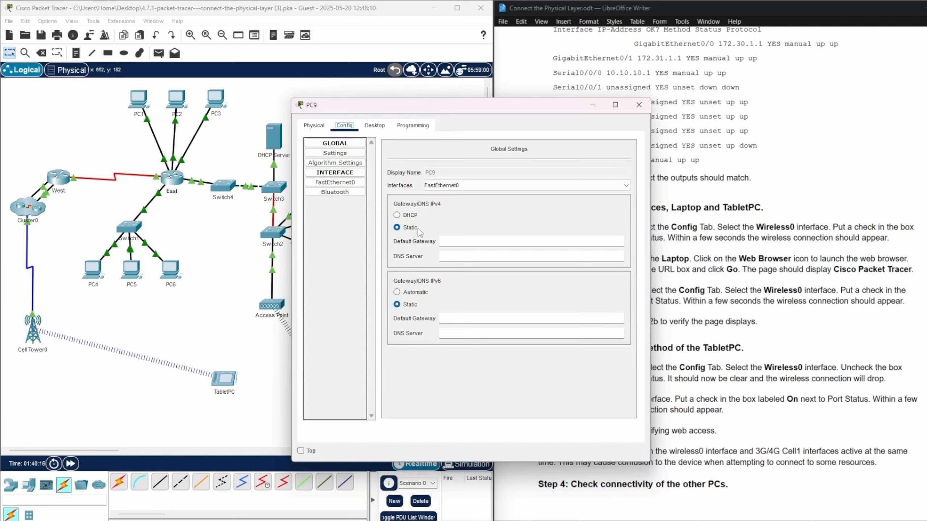
pyautogui.click(400, 215)
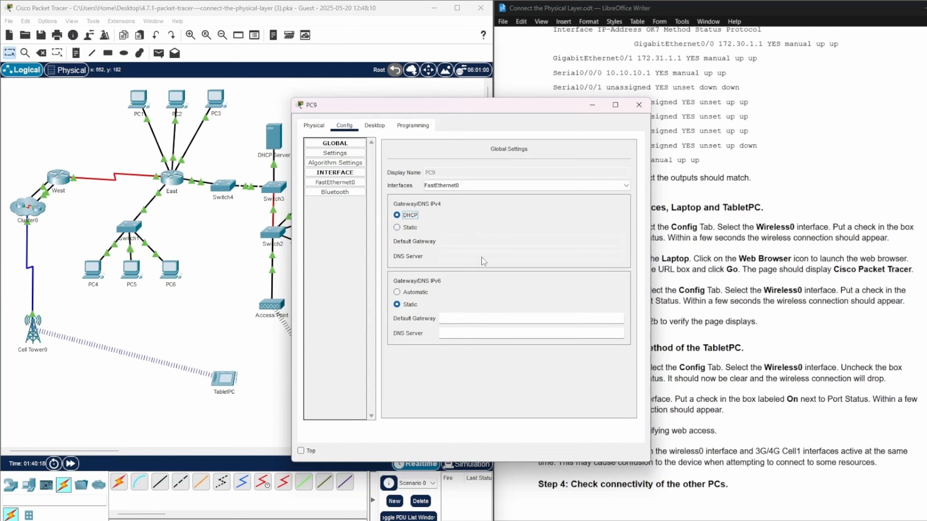
pyautogui.click(638, 105)
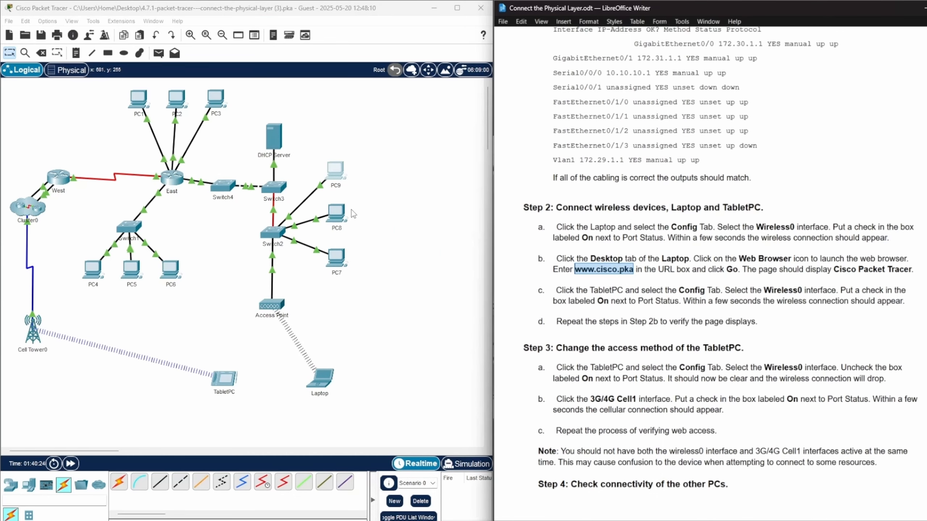
# Step: Switch PC8's IPv4 gateway and DNS on FastEthernet0 to DHCP and put its window away
pyautogui.click(336, 215)
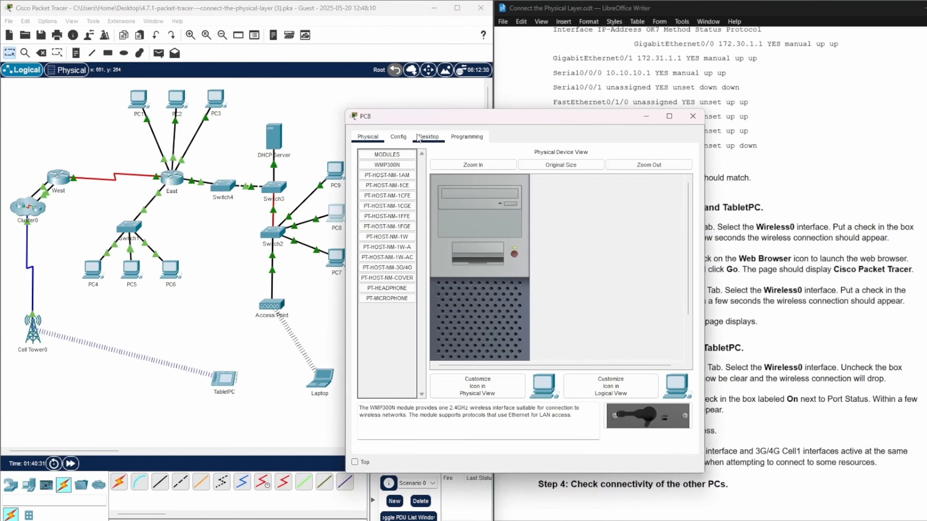
pyautogui.click(406, 138)
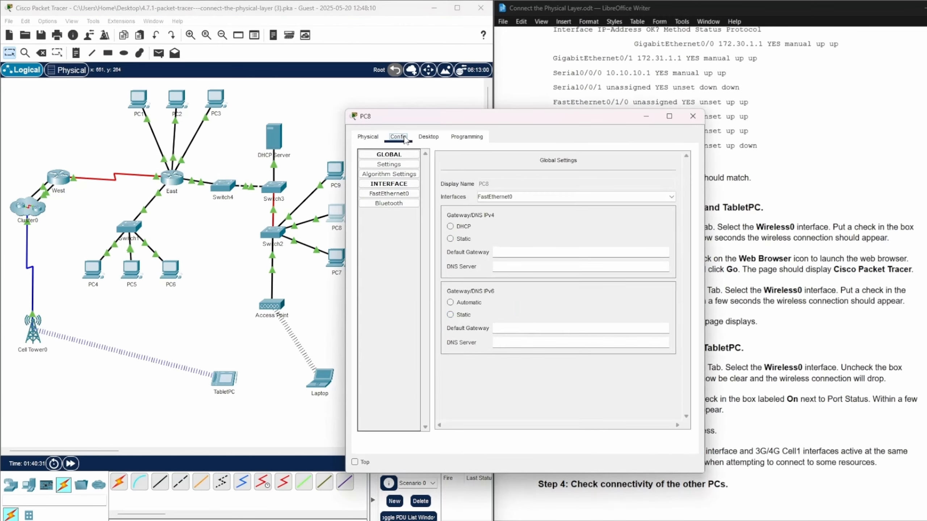
pyautogui.click(450, 226)
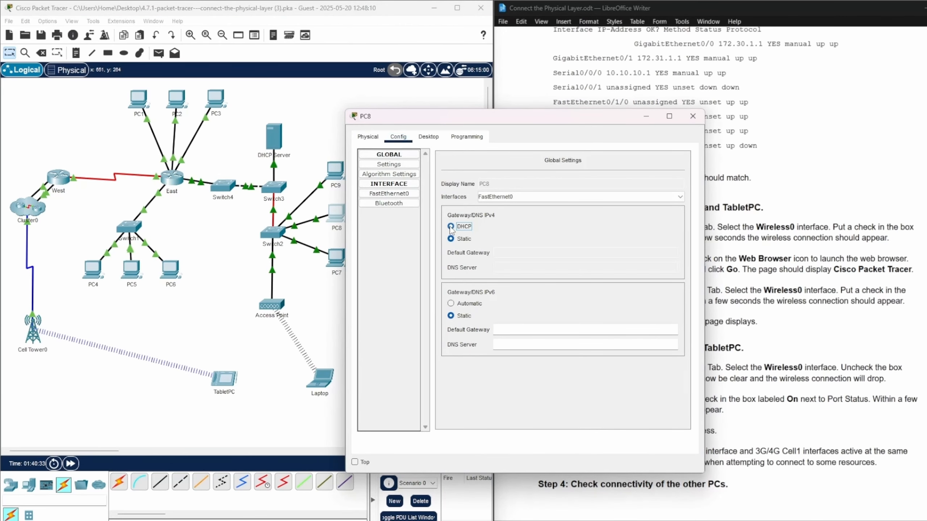
pyautogui.click(649, 115)
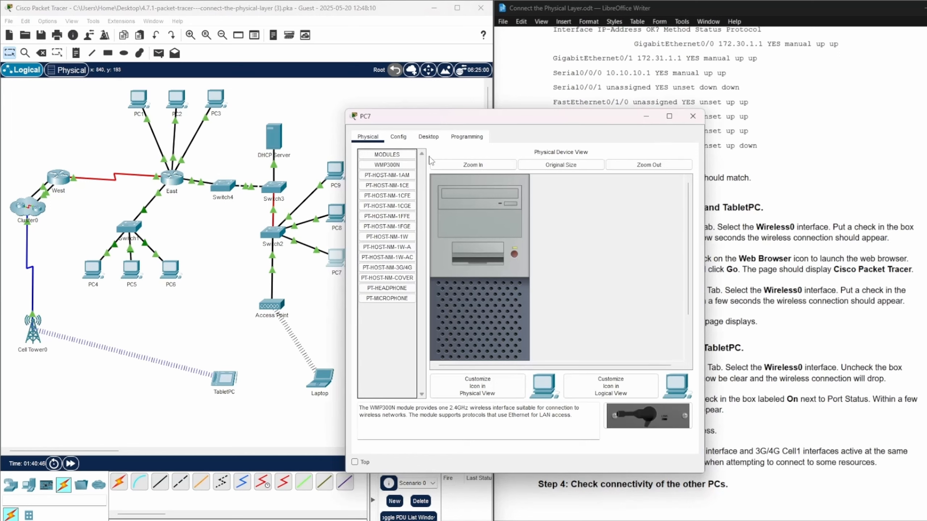
# Step: Switch PC7's IPv4 gateway and DNS on FastEthernet0 to DHCP and close its window
pyautogui.click(398, 138)
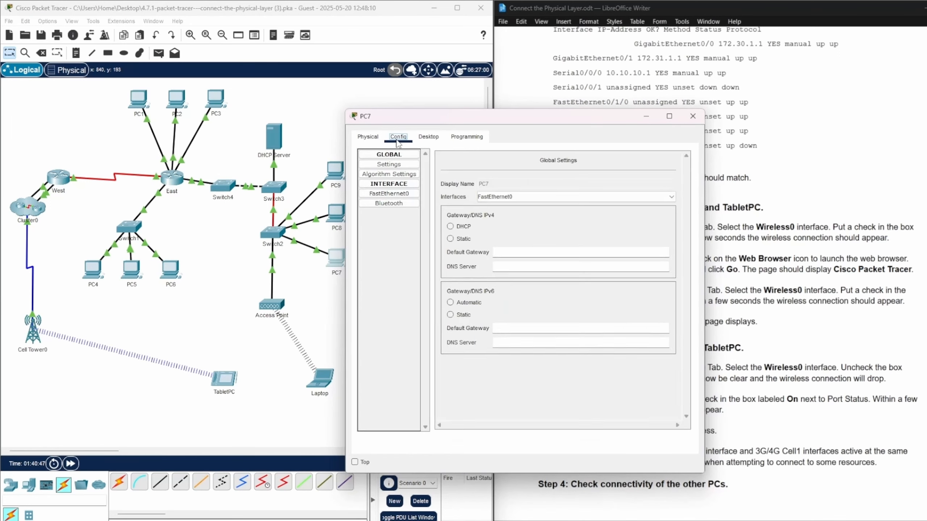
pyautogui.click(451, 226)
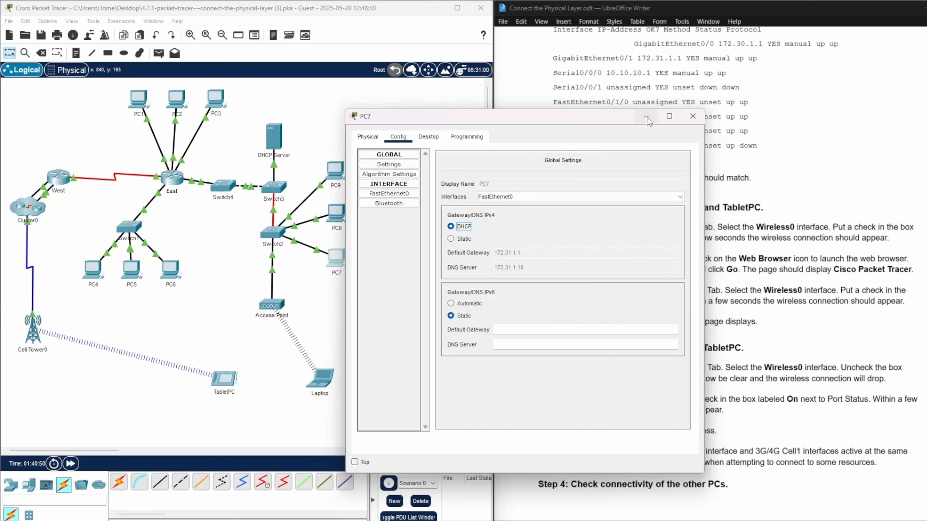
pyautogui.click(692, 116)
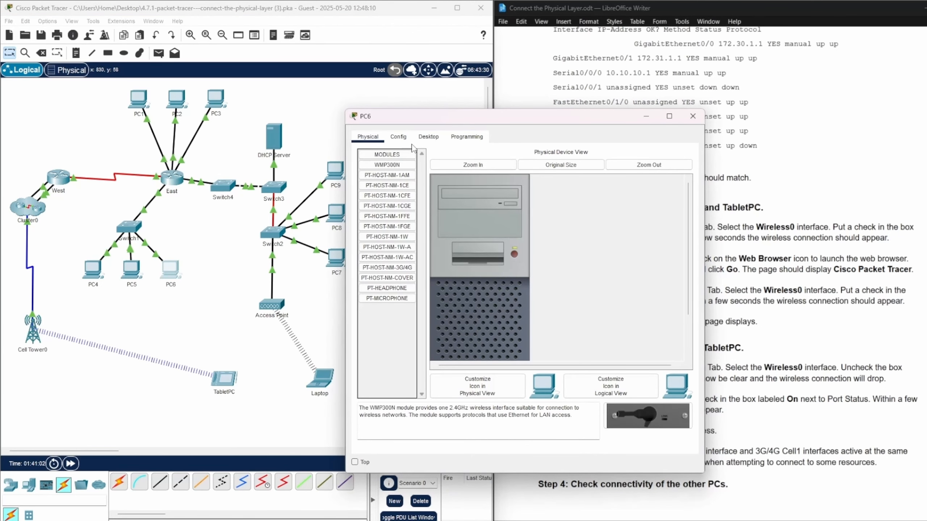
# Step: Switch PC6's IPv4 gateway and DNS on FastEthernet0 to DHCP and close its window
pyautogui.click(399, 143)
pyautogui.click(451, 226)
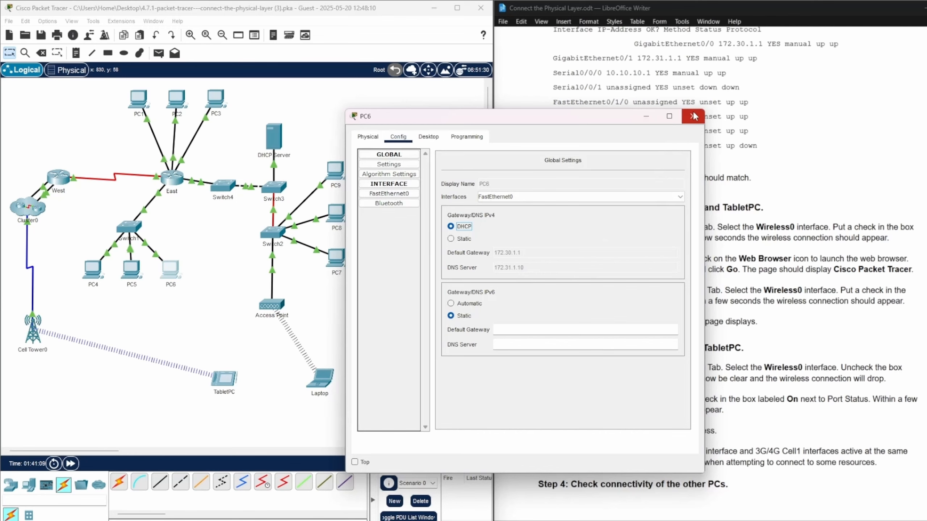
pyautogui.click(693, 116)
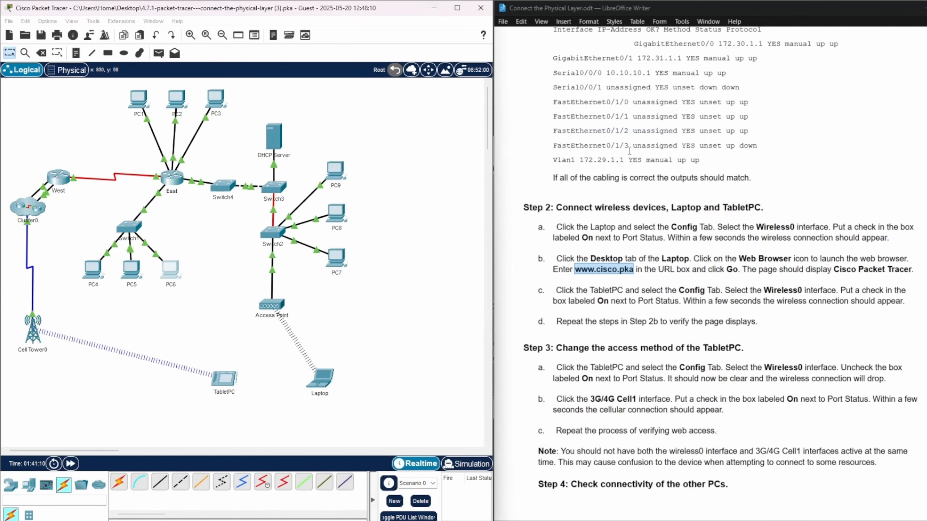
# Step: Switch PC5's IPv4 gateway and DNS on FastEthernet0 to DHCP and close its window
pyautogui.click(126, 257)
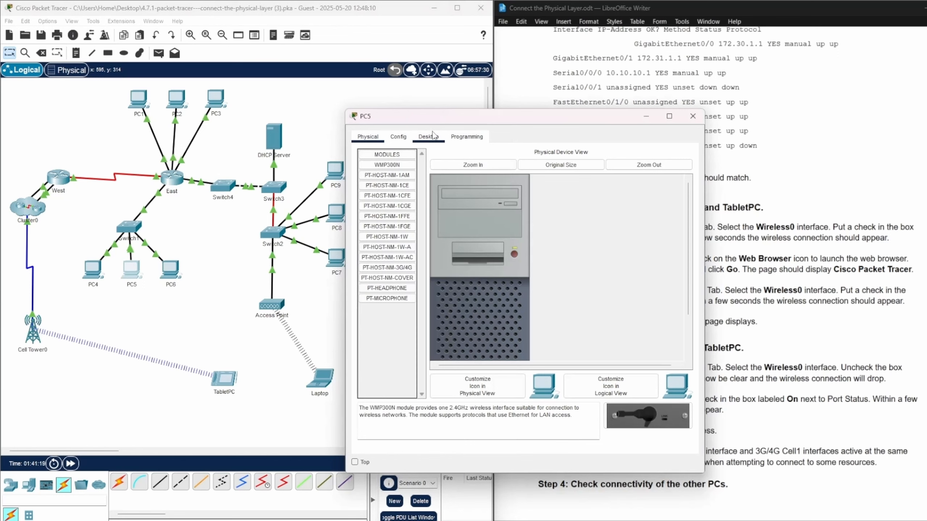
pyautogui.click(399, 139)
pyautogui.click(450, 227)
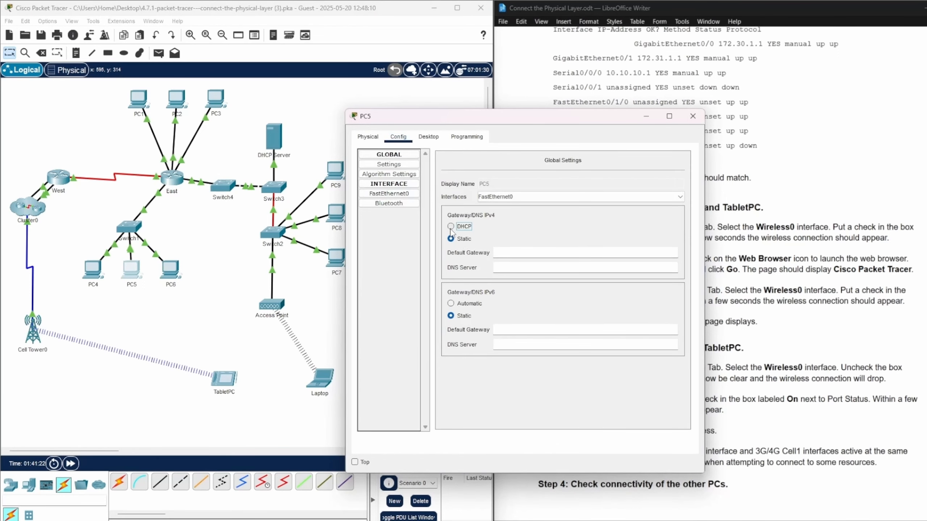
pyautogui.click(693, 116)
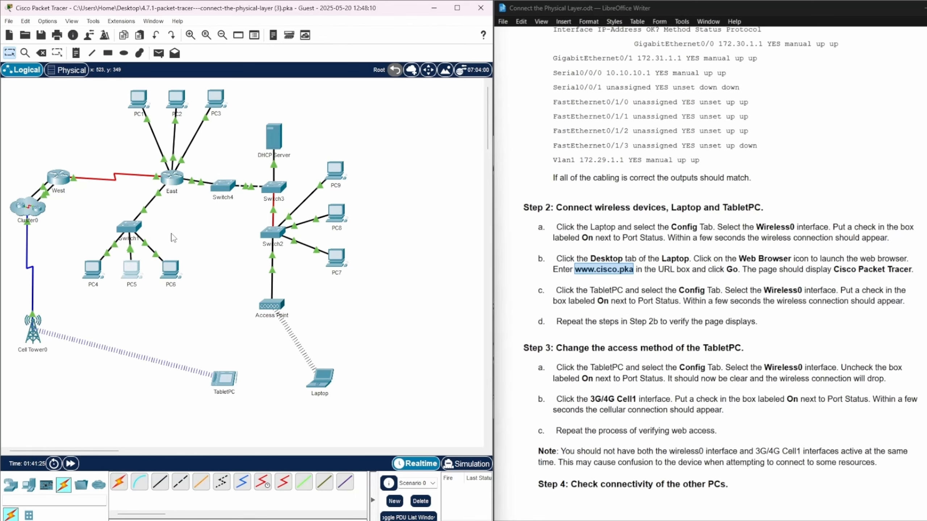
# Step: Switch PC4's IPv4 gateway and DNS on FastEthernet0 to DHCP and close its window
pyautogui.click(93, 270)
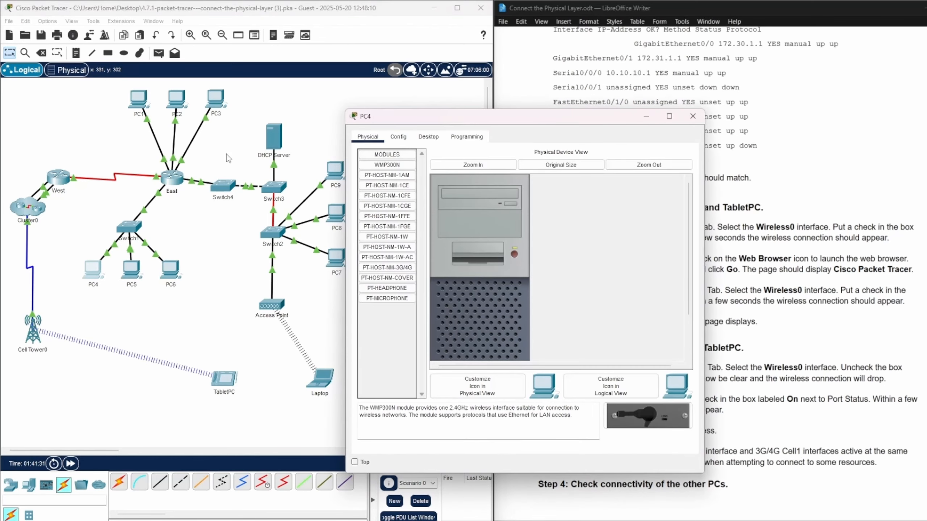
pyautogui.click(398, 137)
pyautogui.click(451, 227)
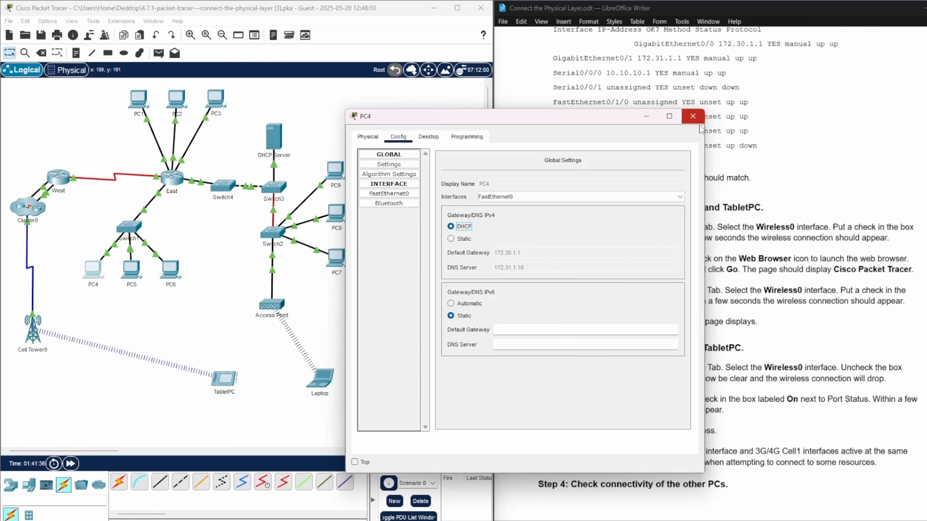
pyautogui.click(692, 116)
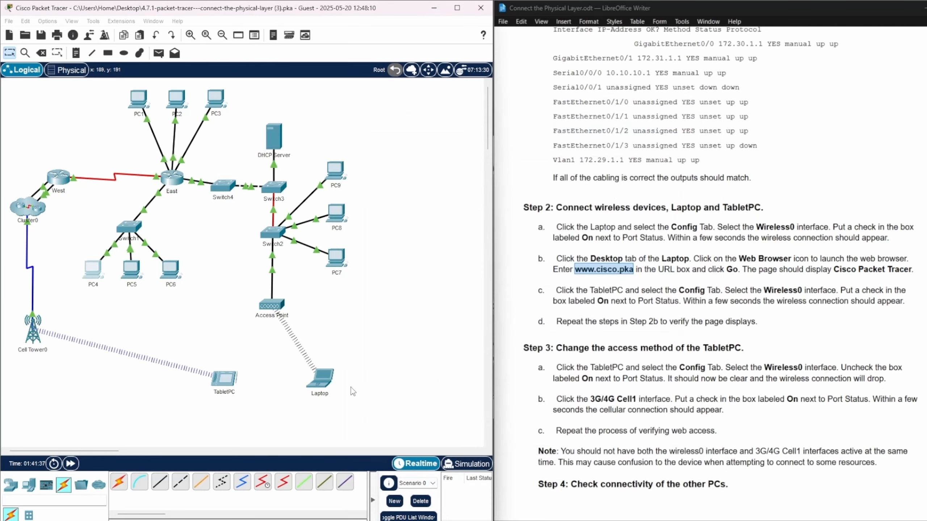
# Step: Check the Laptop's IPv4 gateway and DNS settings on Wireless0, and close its window
pyautogui.click(330, 381)
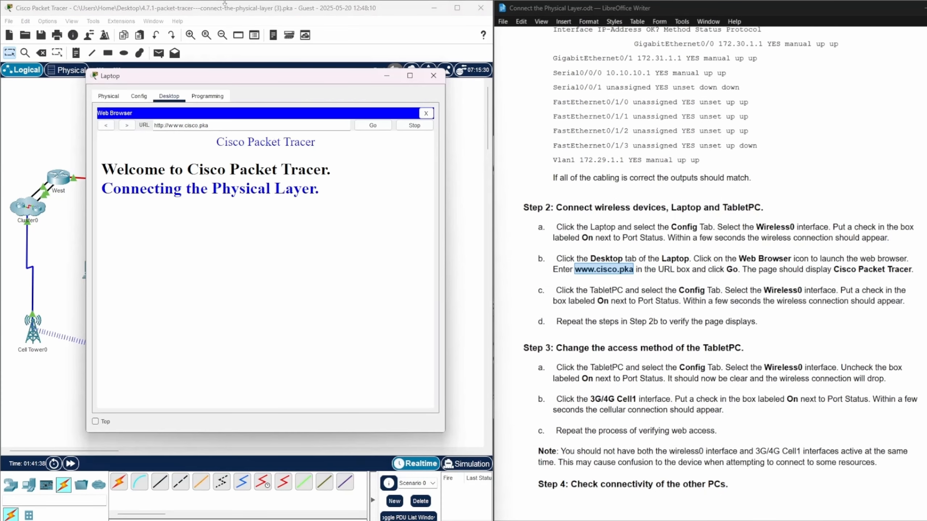
pyautogui.click(139, 97)
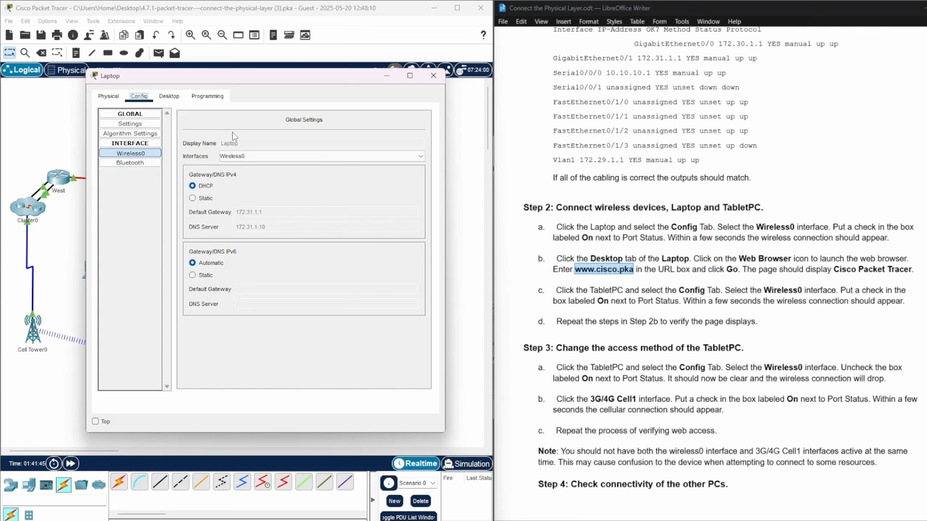
pyautogui.click(433, 76)
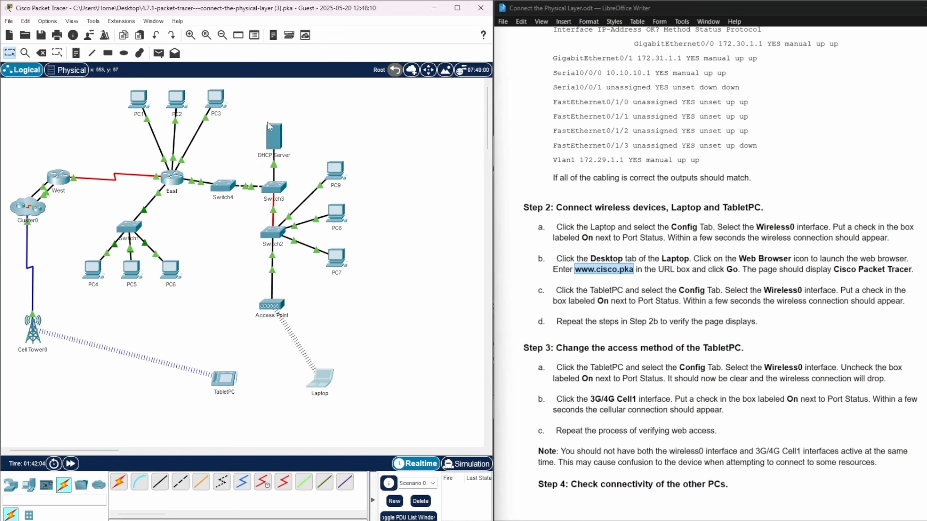
pyautogui.click(176, 106)
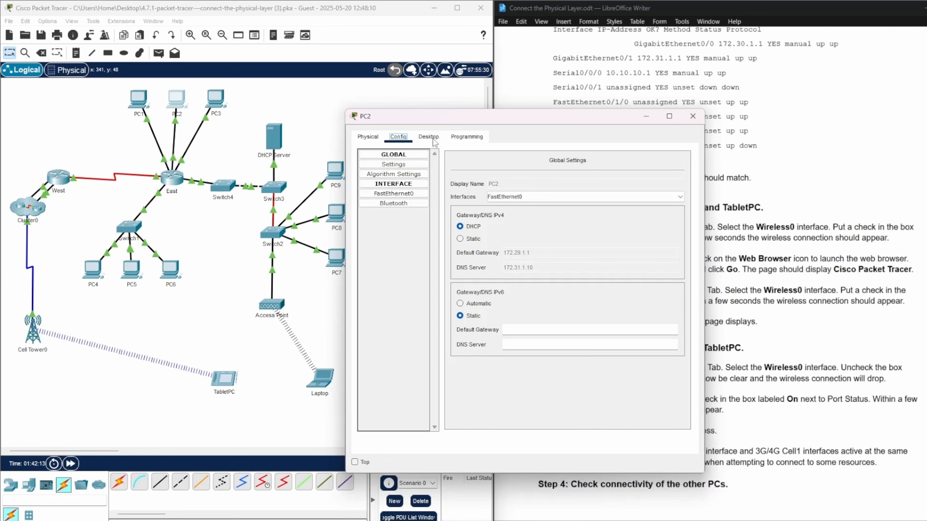
pyautogui.click(429, 138)
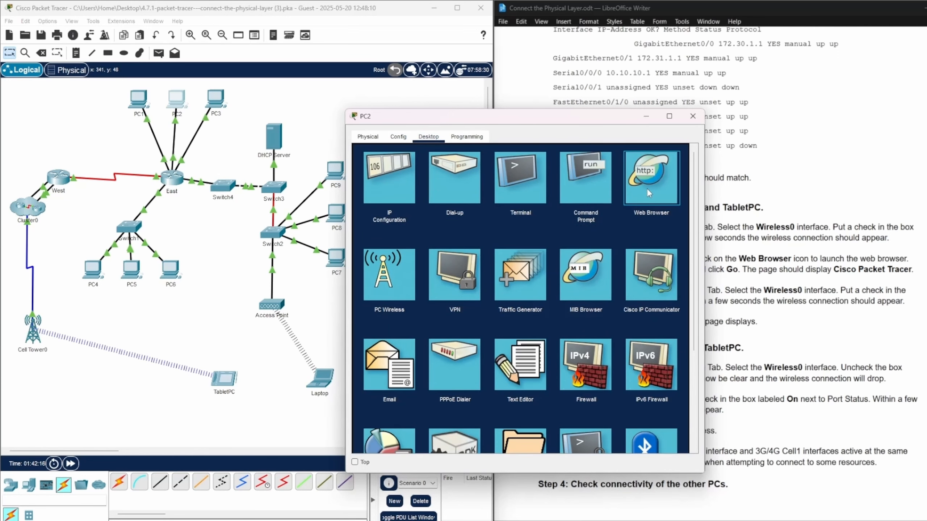
pyautogui.click(646, 188)
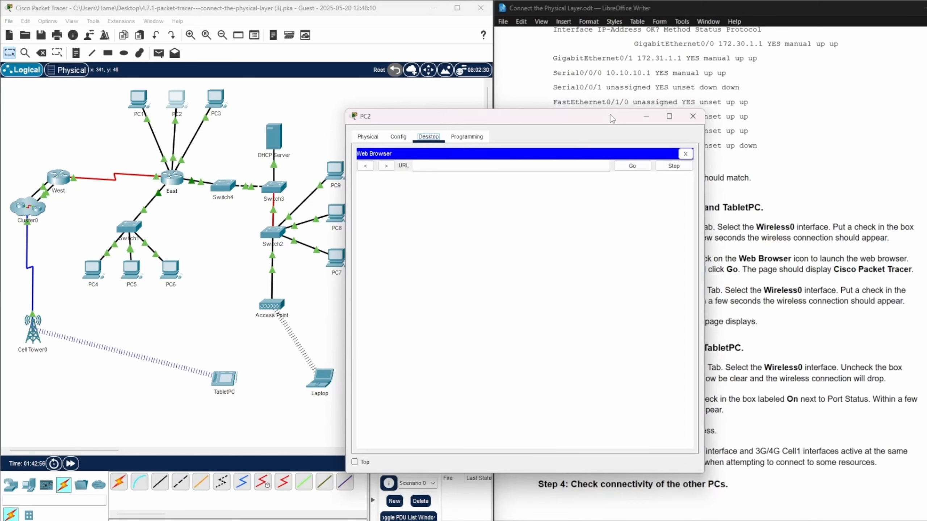
pyautogui.rightClick(434, 166)
pyautogui.click(451, 216)
pyautogui.click(632, 166)
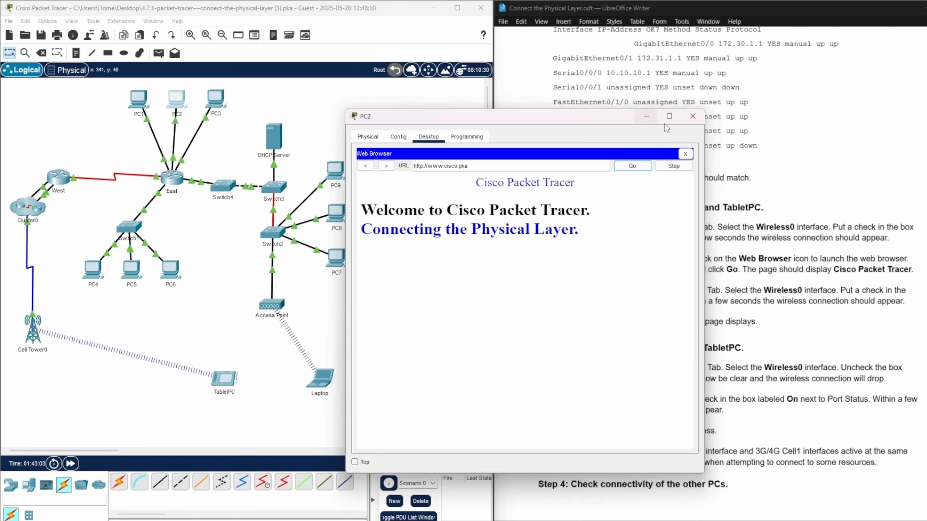
pyautogui.click(691, 117)
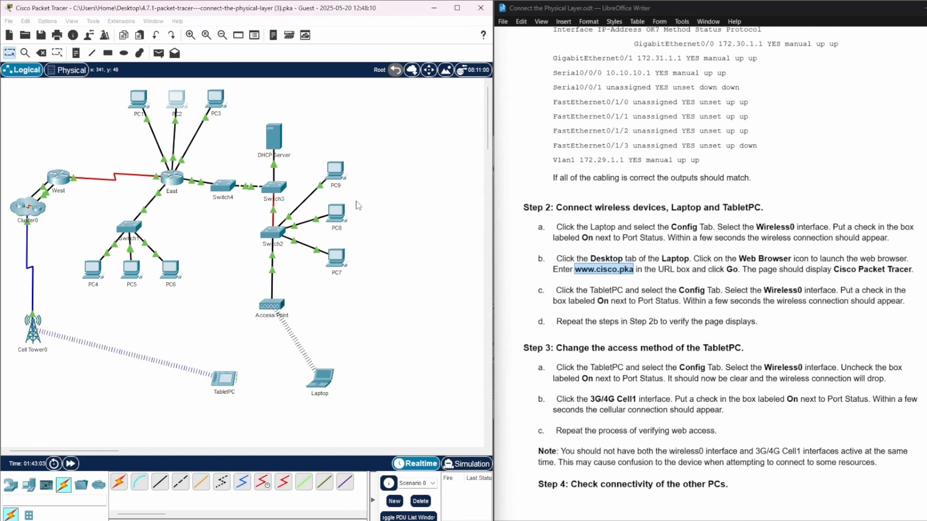
pyautogui.click(336, 214)
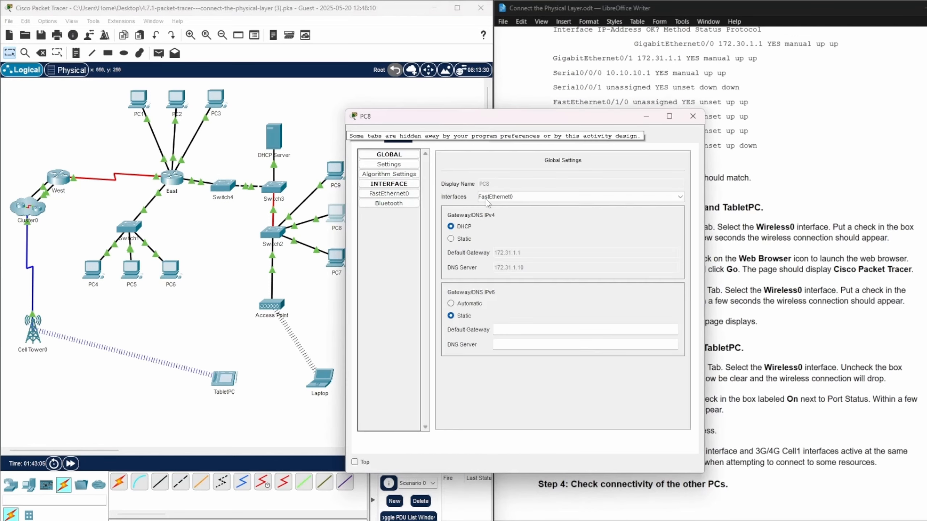
pyautogui.click(429, 137)
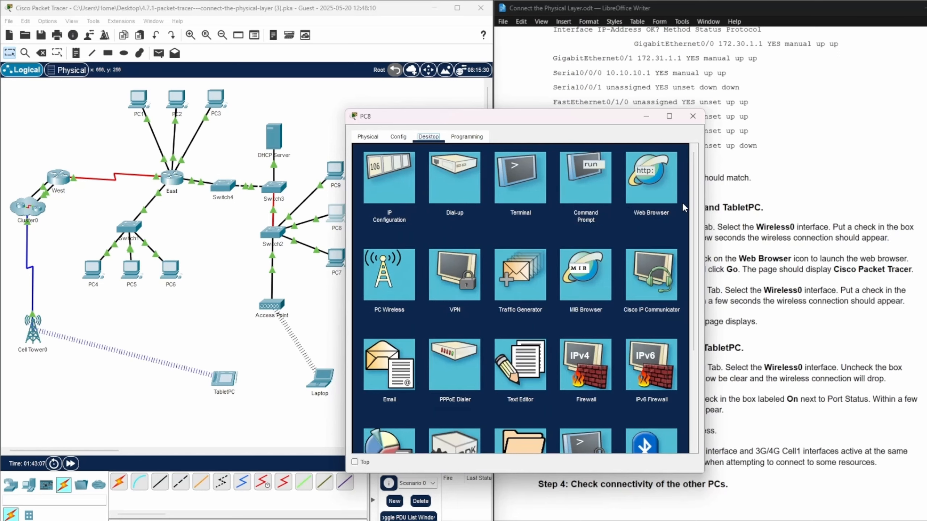
pyautogui.click(662, 195)
pyautogui.rightClick(425, 166)
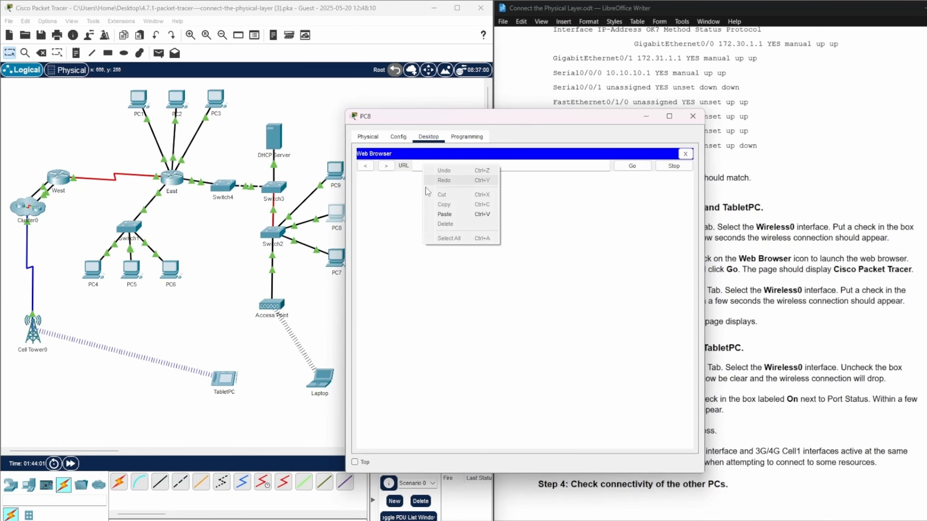
pyautogui.click(452, 216)
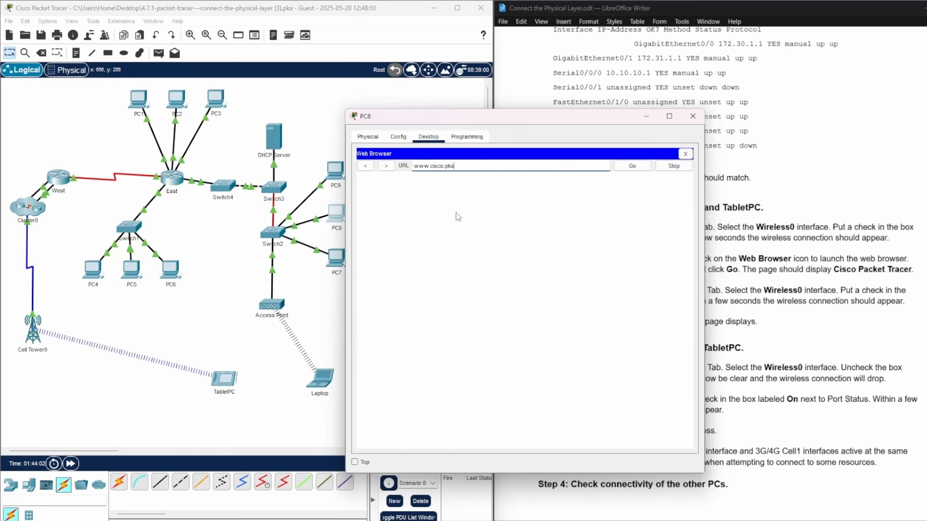
pyautogui.click(633, 166)
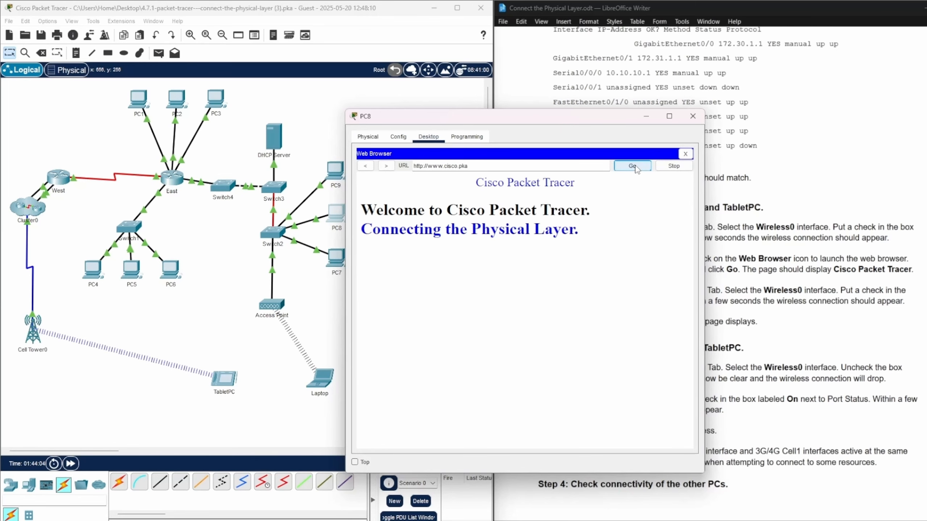
pyautogui.click(646, 116)
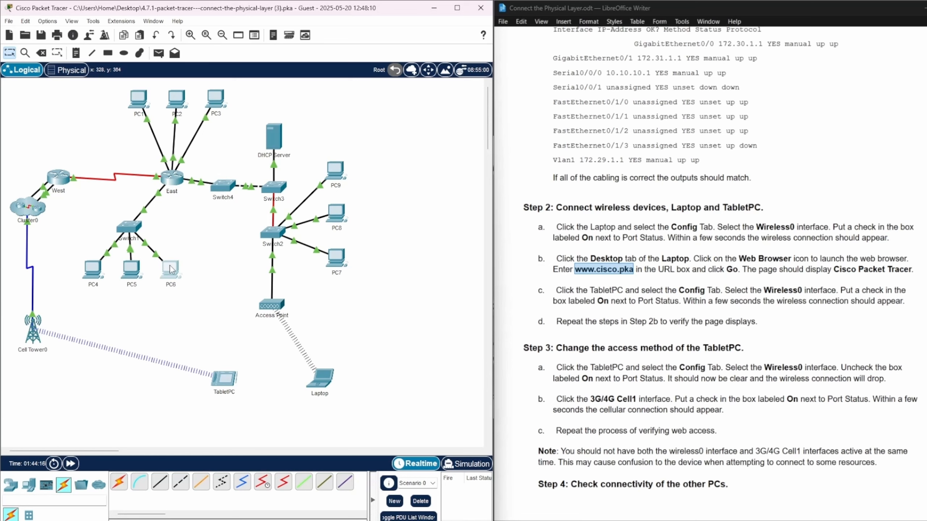
pyautogui.click(170, 269)
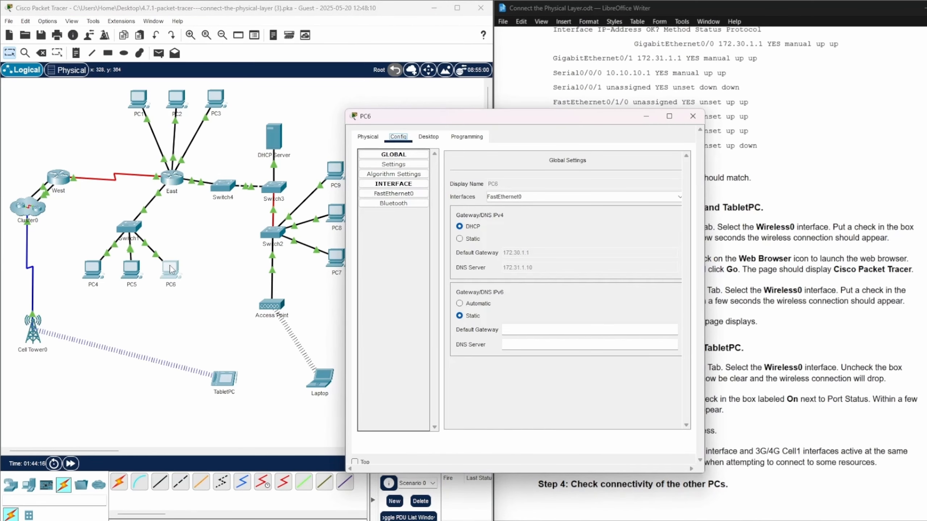
pyautogui.click(425, 139)
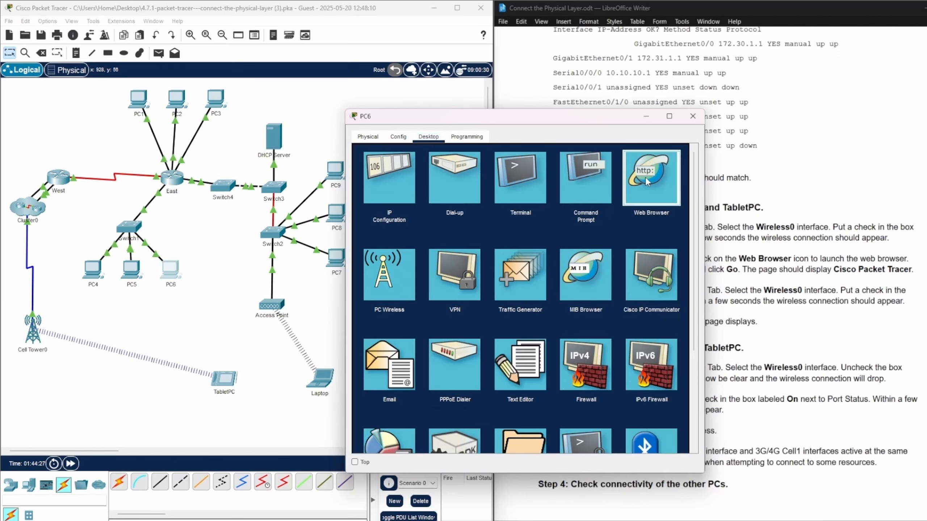
pyautogui.click(646, 181)
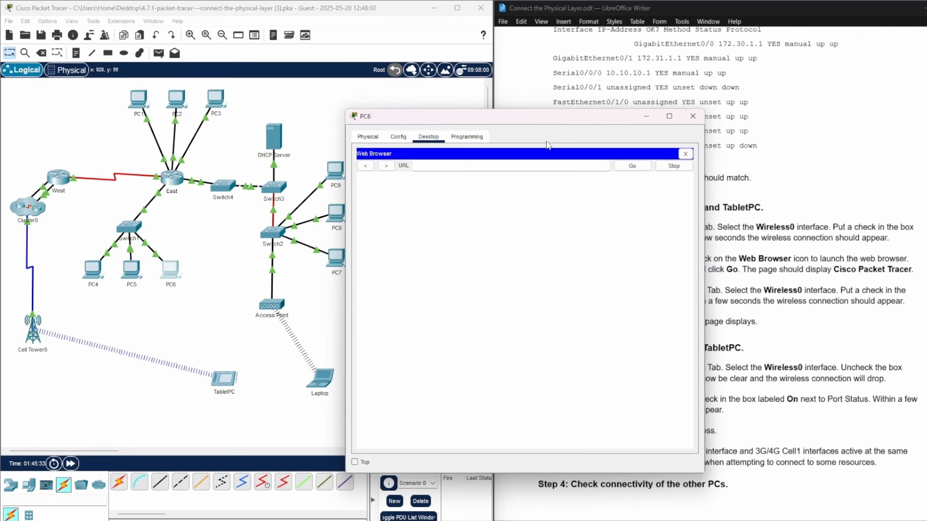
pyautogui.rightClick(520, 167)
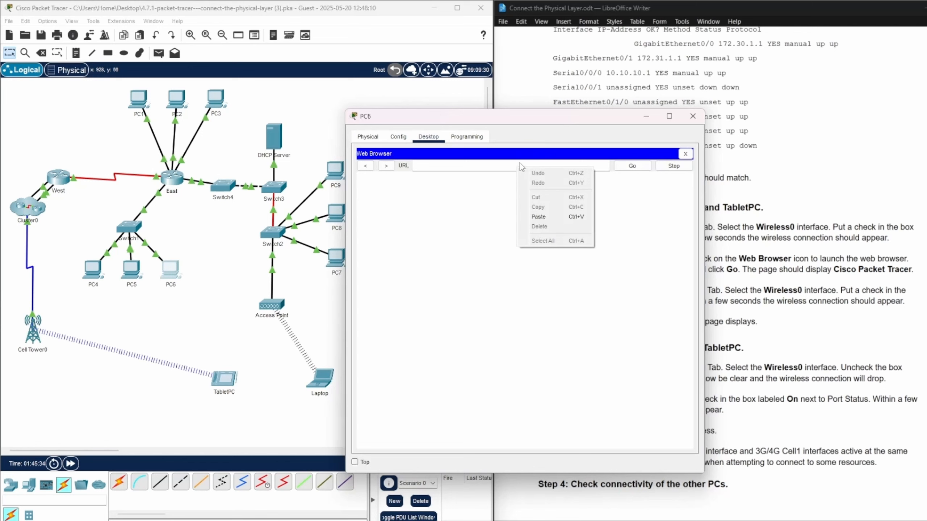
pyautogui.click(539, 216)
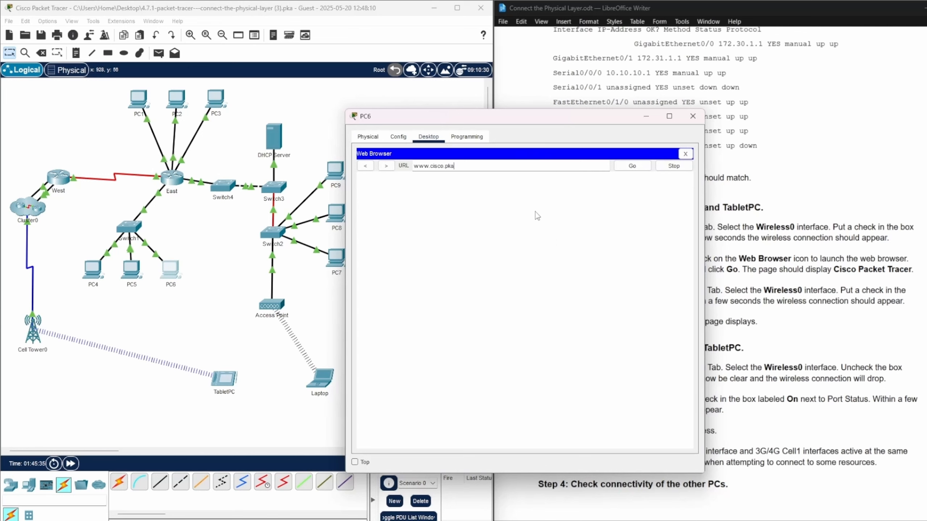
pyautogui.click(631, 166)
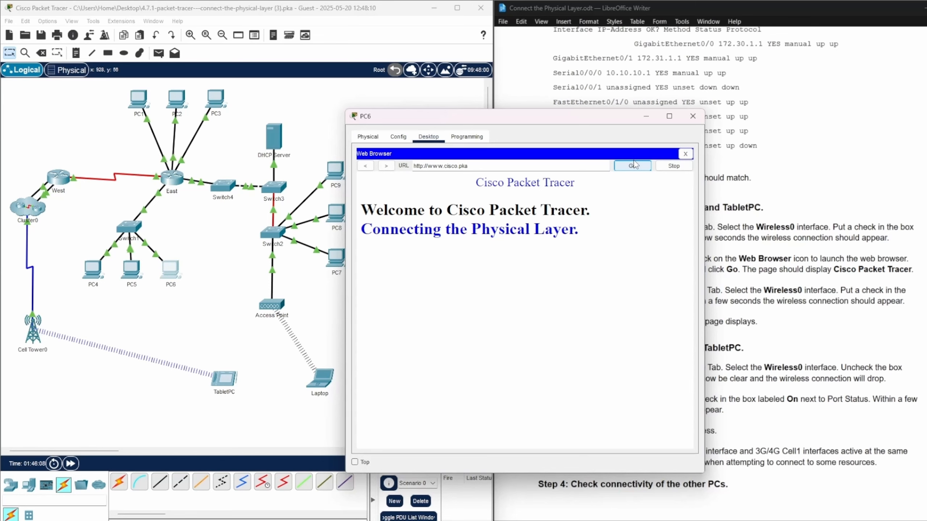
pyautogui.click(648, 118)
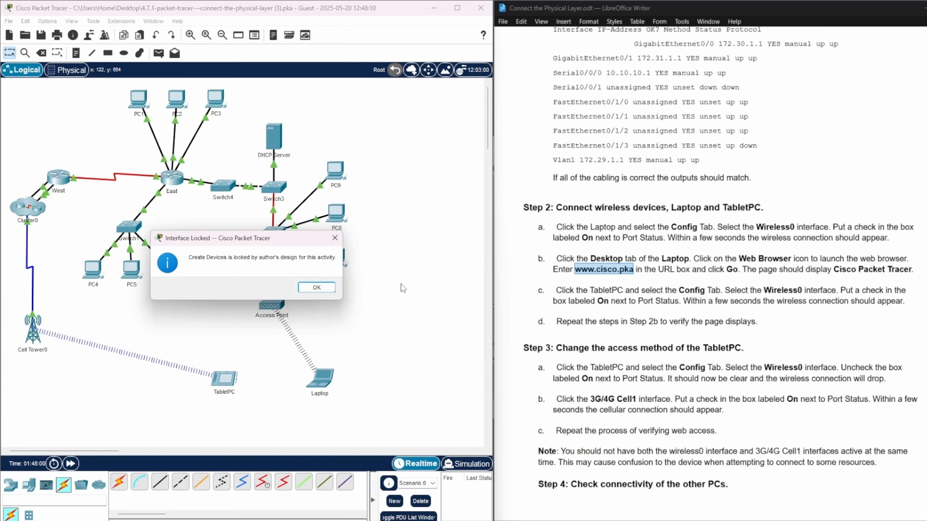
pyautogui.click(317, 288)
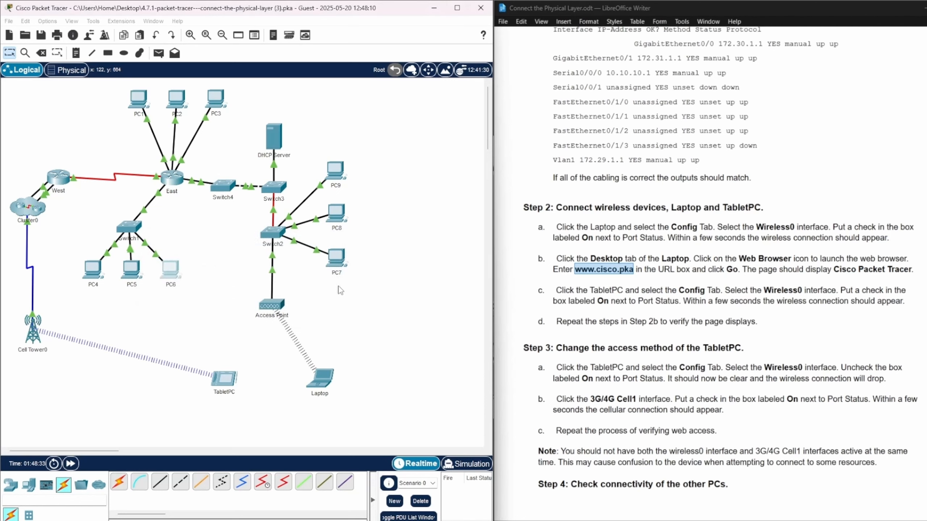